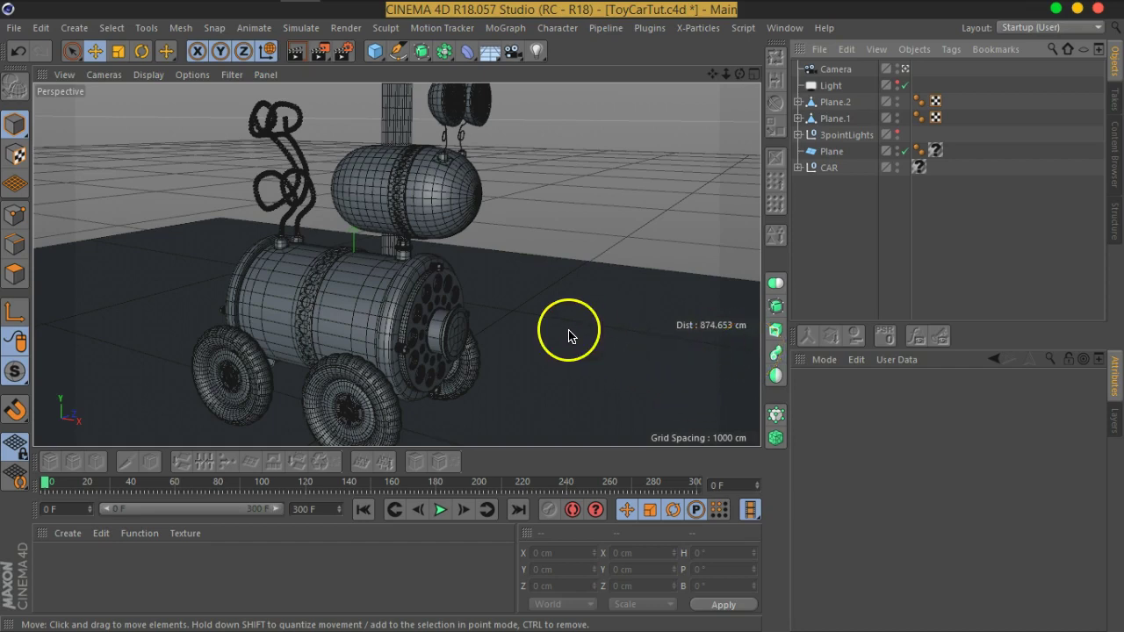
Step: Orbit to a slightly side-on angle and zoom out so the whole toy car is visible
mouse_move(569, 336)
alt+mouse_down()
mouse_move(566, 355)
mouse_move(534, 352)
mouse_move(551, 344)
mouse_move(439, 313)
mouse_move(489, 245)
mouse_move(465, 322)
alt+mouse_up()
scroll(518, 246, down, 5)
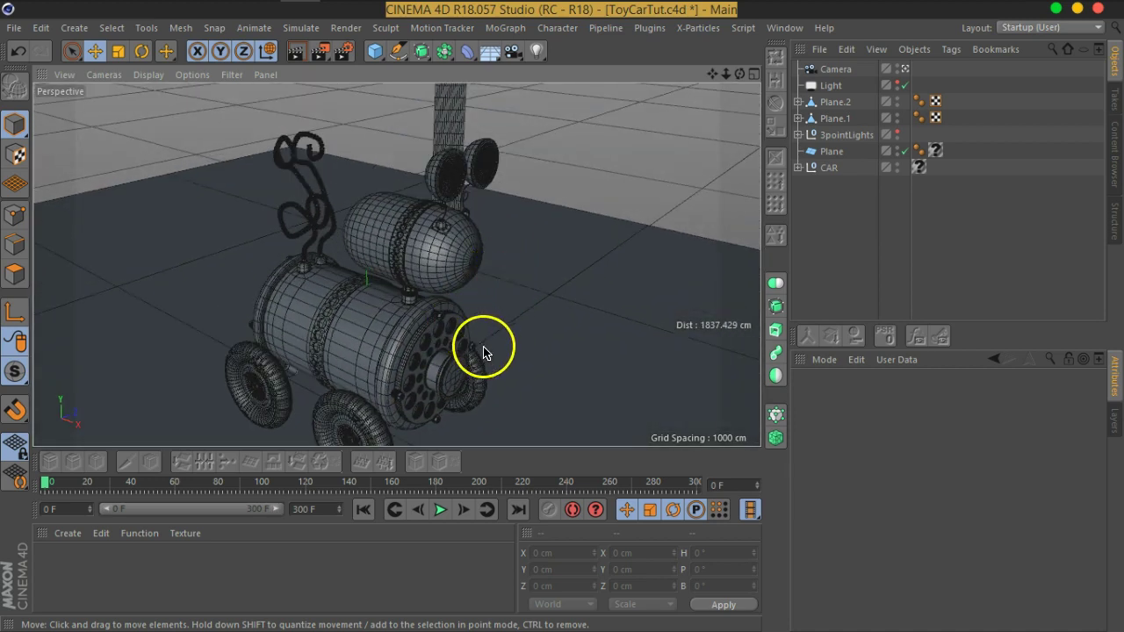
scroll(488, 338, up, 3)
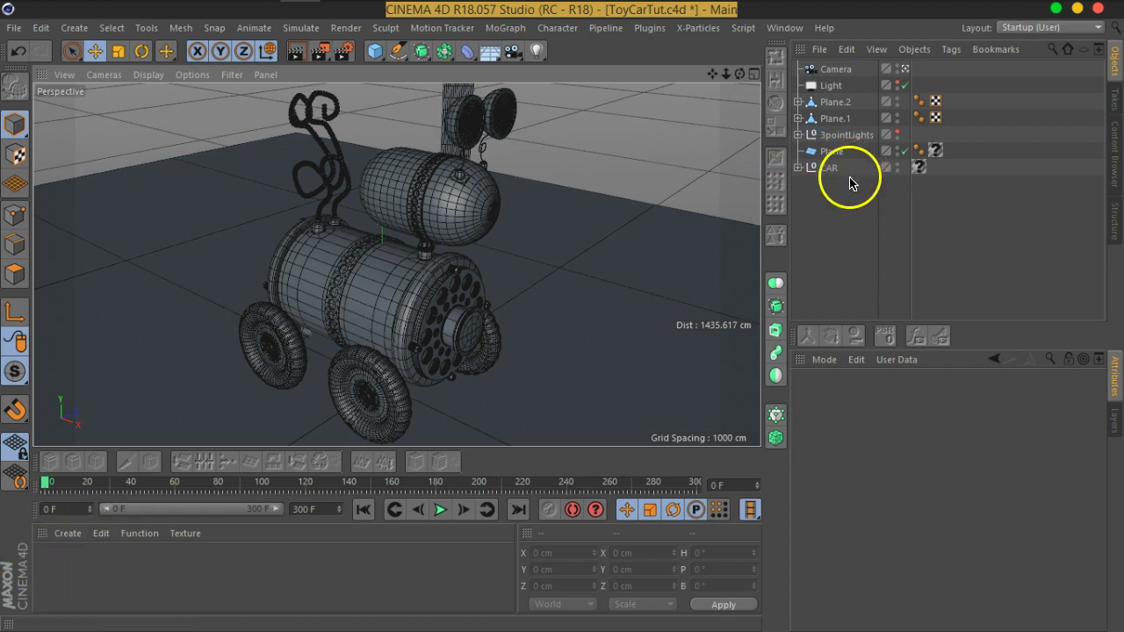
click(920, 172)
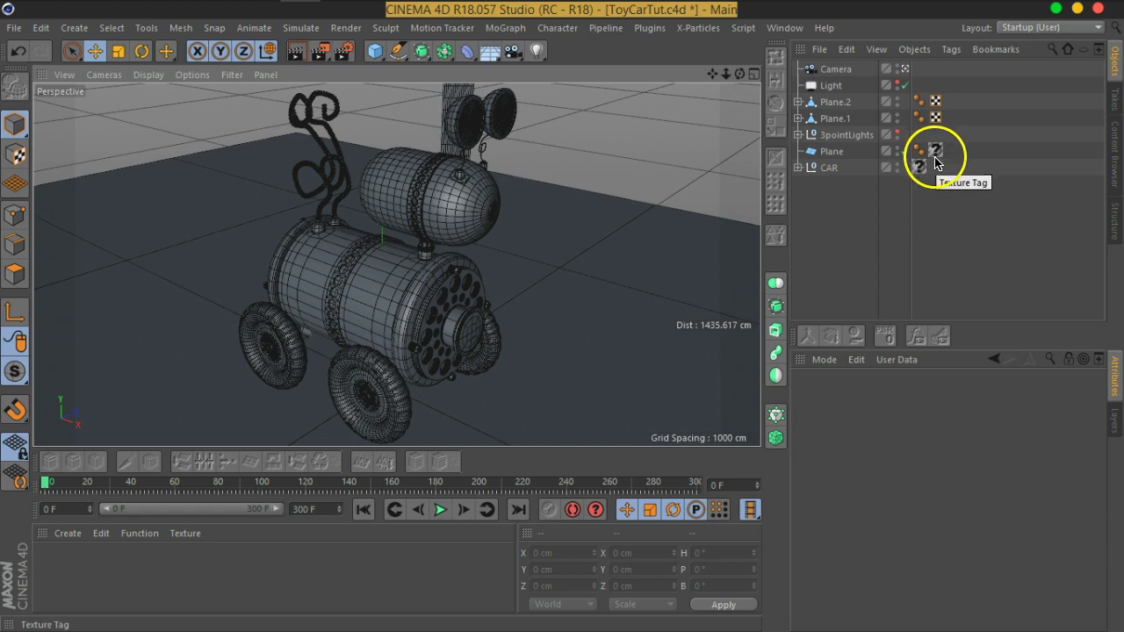
click(798, 168)
scroll(1019, 246, down, 10)
scroll(1032, 237, up, 5)
scroll(1019, 226, up, 5)
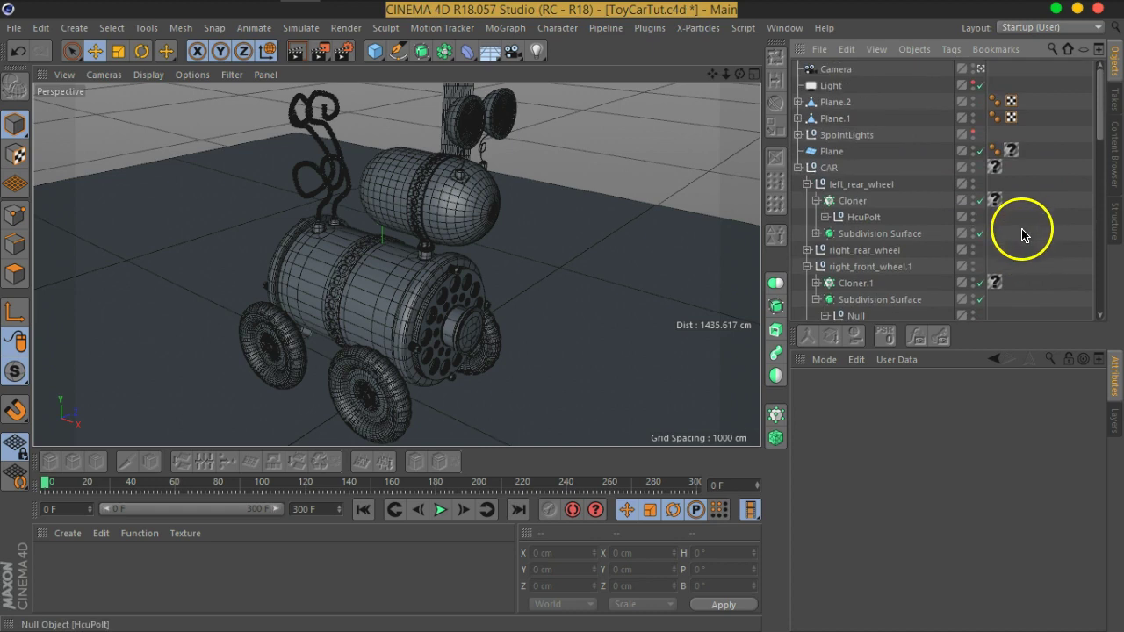
click(798, 169)
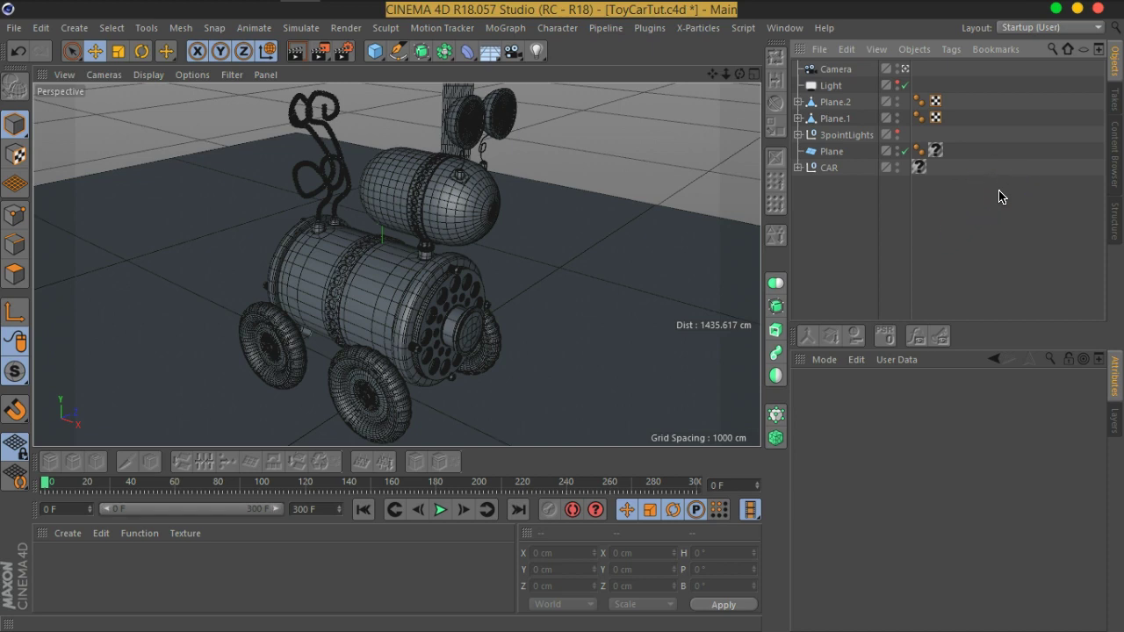
Step: Select all Texture tags on Plane and CAR through the Object Manager's tag filter
click(1083, 50)
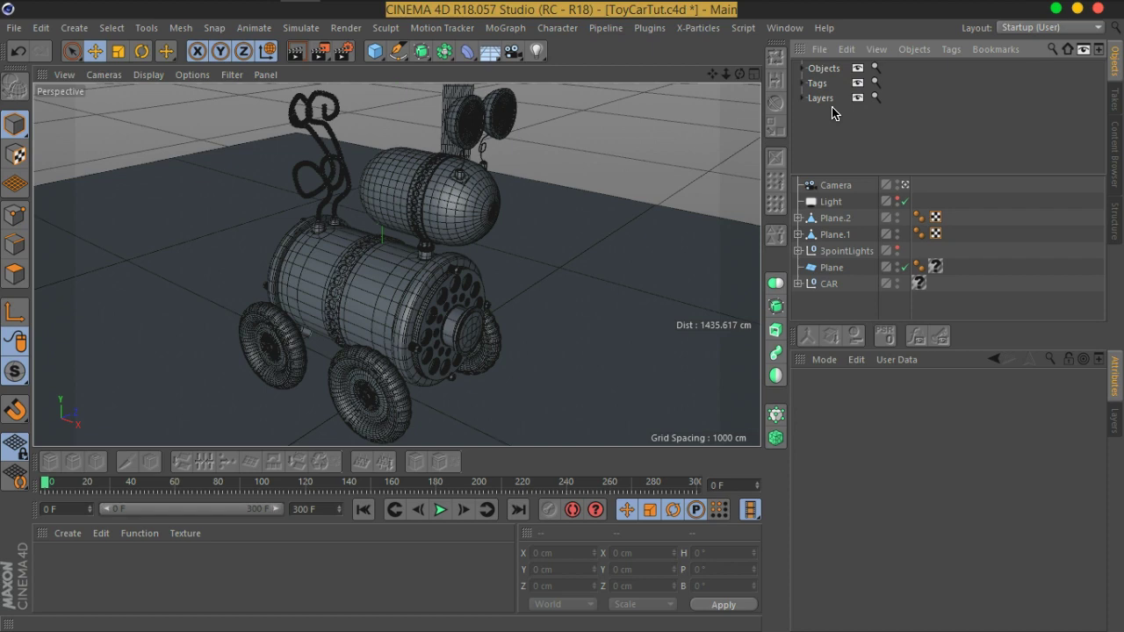
click(801, 83)
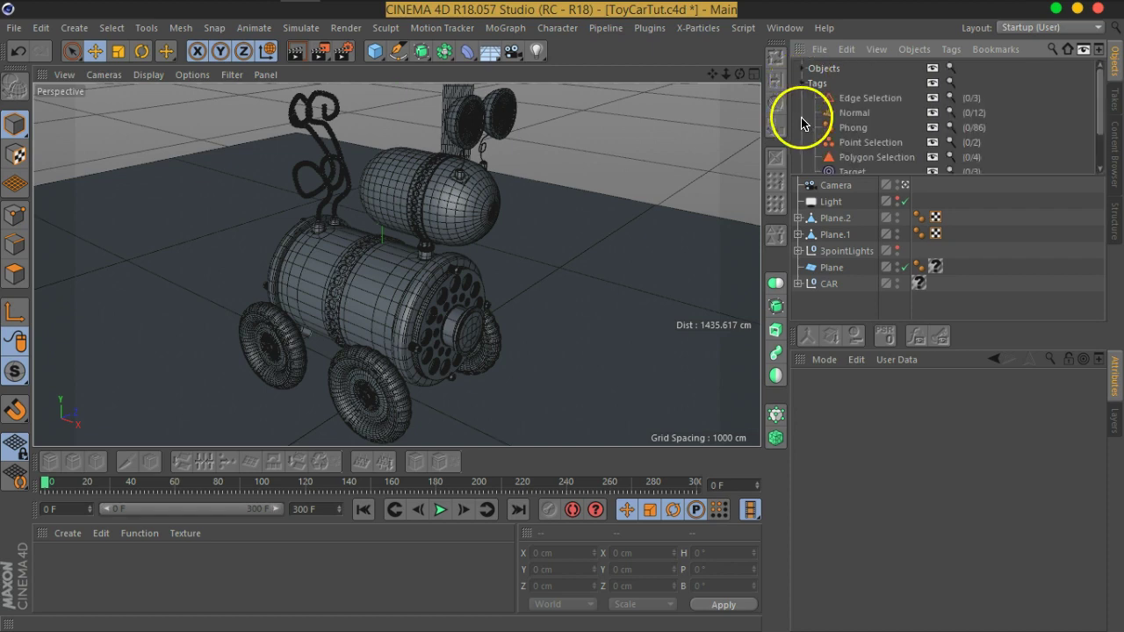
scroll(874, 101, down, 2)
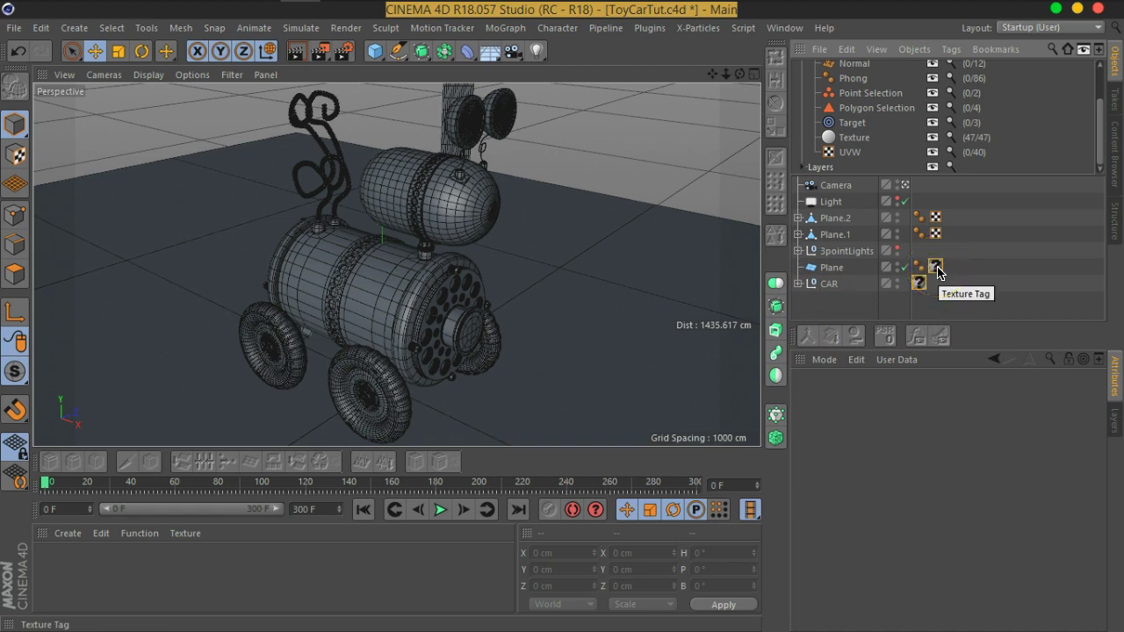
drag(937, 273, 936, 279)
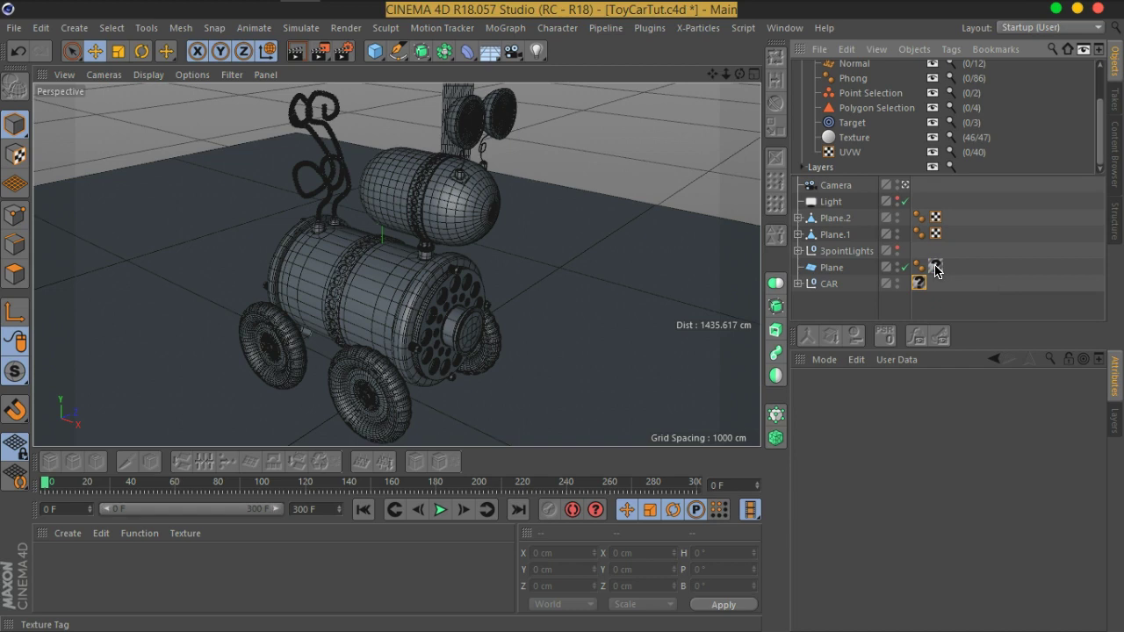
click(935, 266)
drag(935, 267, 945, 275)
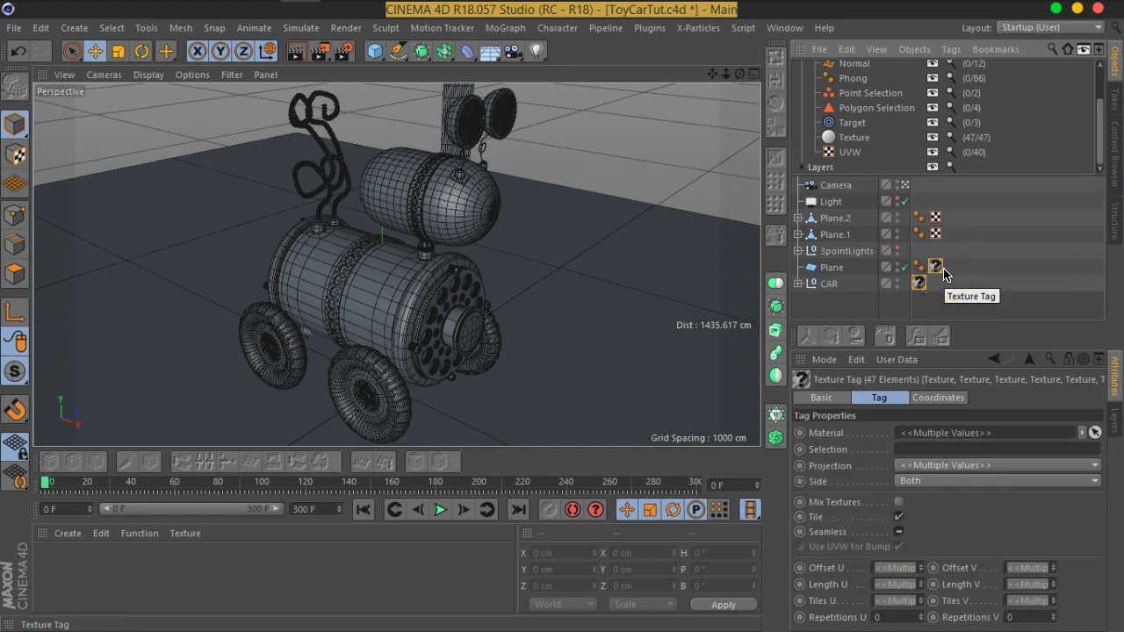
click(938, 274)
Step: Delete the selected texture tags and collapse the tag-type list
key(Delete)
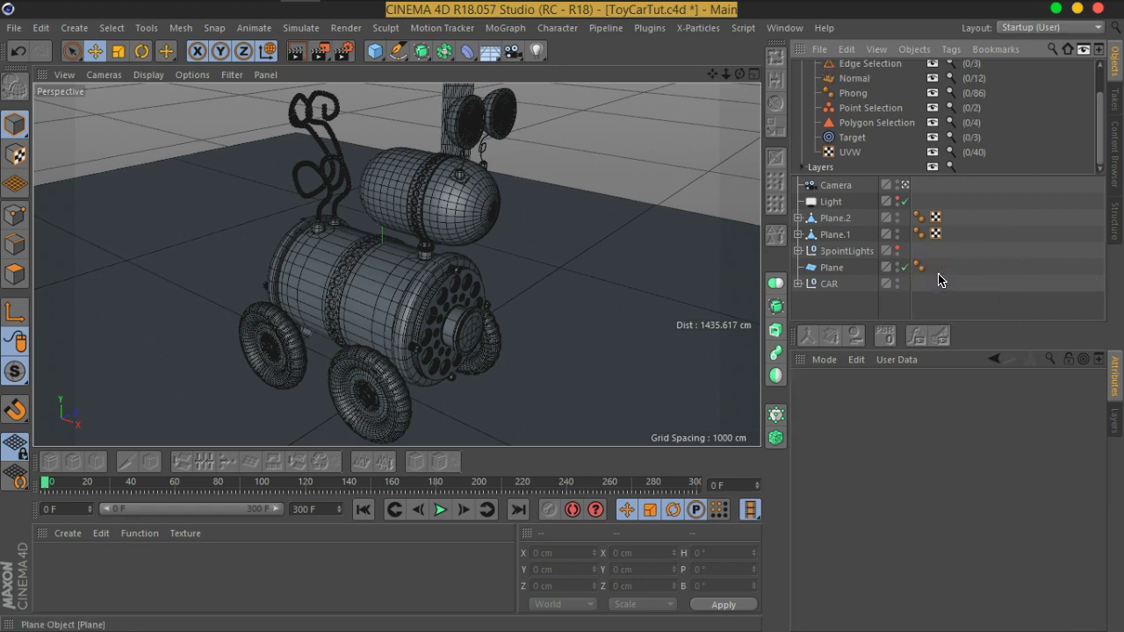
click(964, 286)
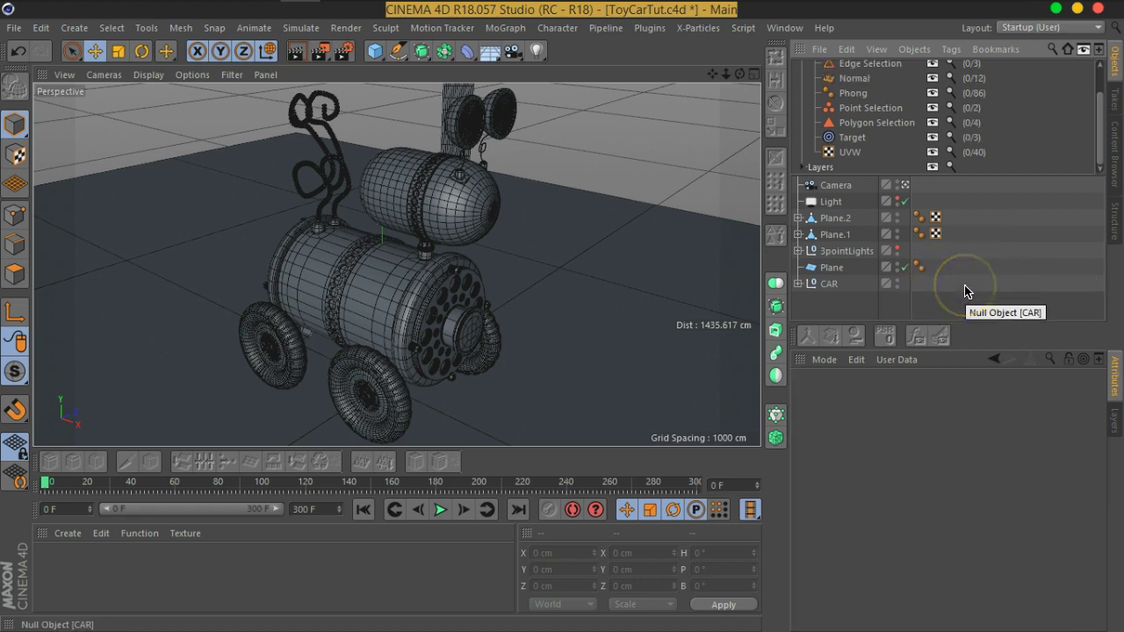
scroll(845, 123, up, 3)
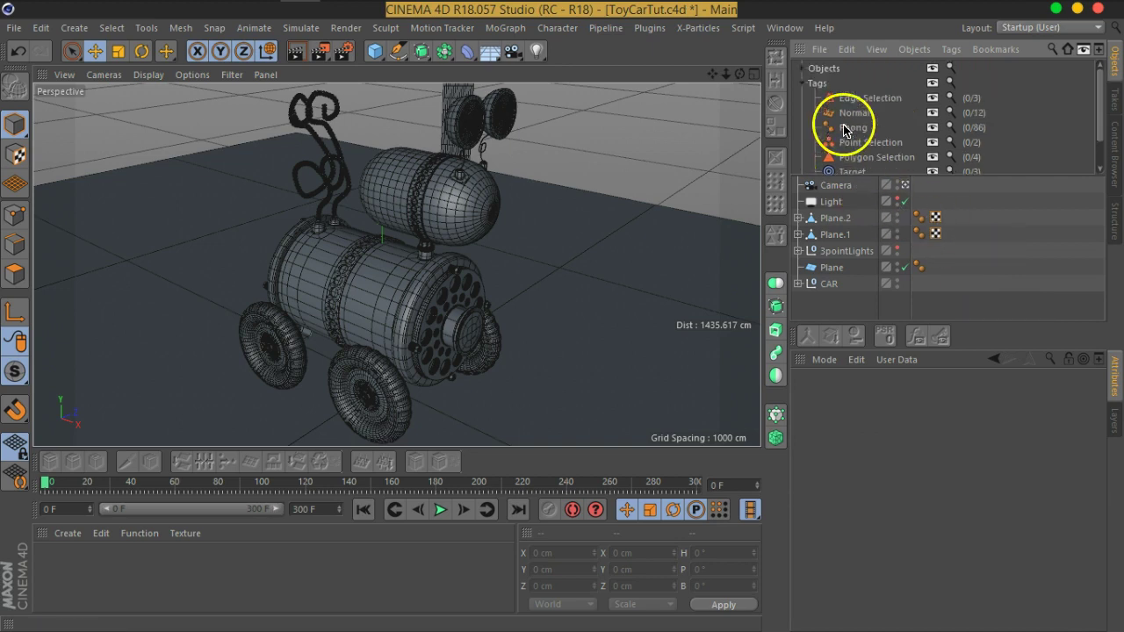
click(802, 83)
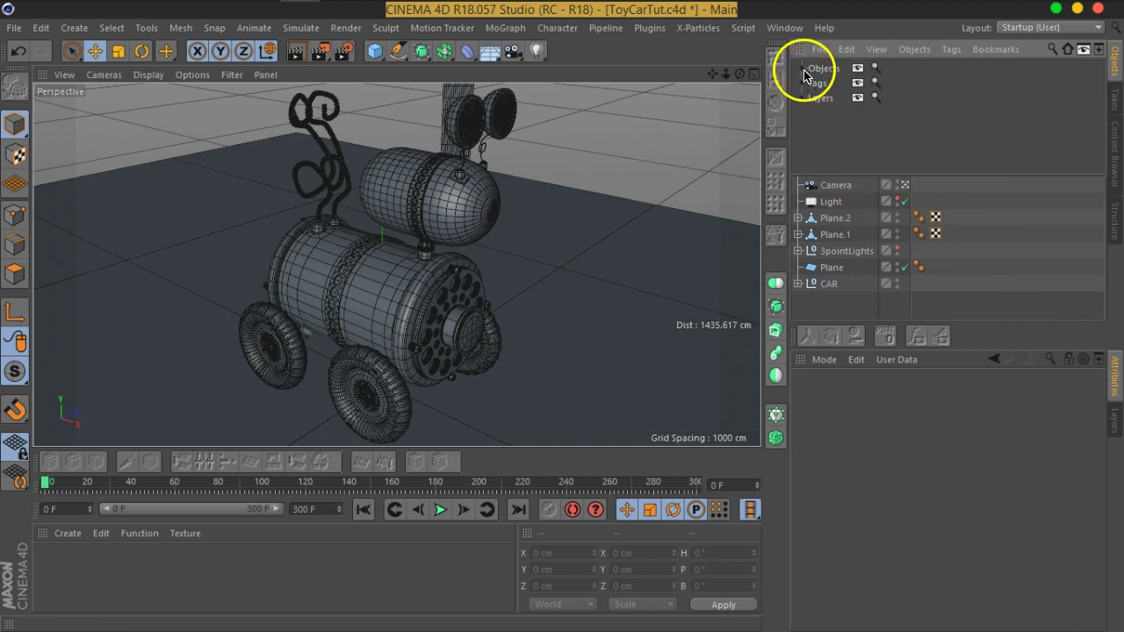
Step: Orbit close around the car body and inspect the parts inside the CAR group
mouse_move(532, 351)
alt+mouse_down()
mouse_move(486, 302)
mouse_move(592, 328)
mouse_move(494, 304)
alt+mouse_up()
scroll(396, 283, up, 5)
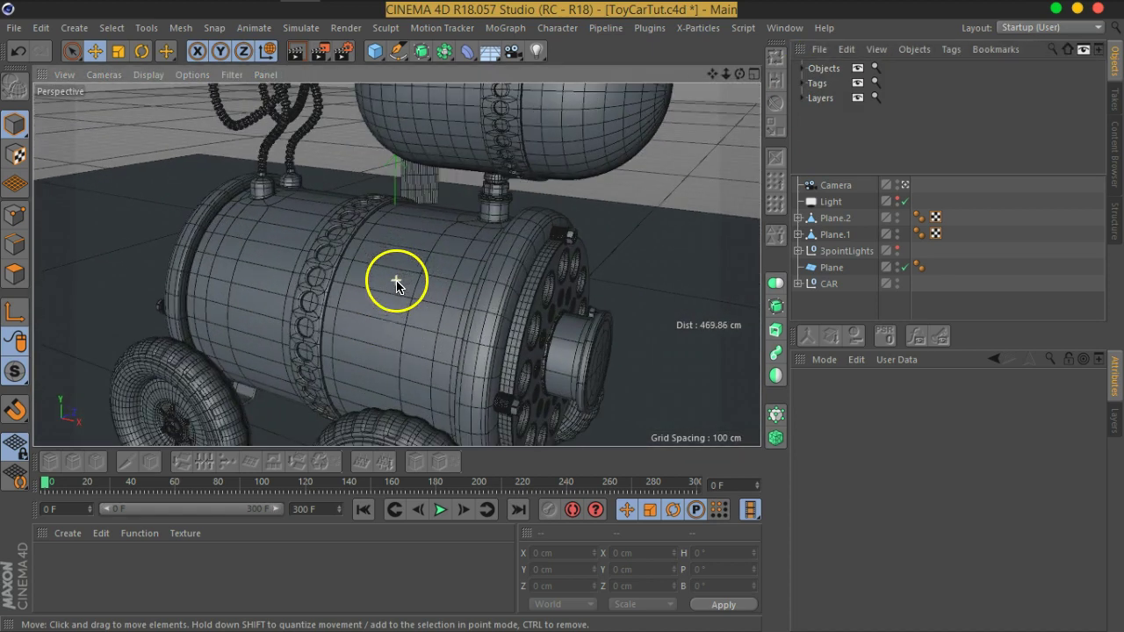
mouse_move(472, 326)
alt+mouse_down()
mouse_move(462, 301)
mouse_move(464, 321)
mouse_move(537, 341)
mouse_move(477, 351)
mouse_move(464, 331)
mouse_move(511, 370)
mouse_move(482, 256)
alt+mouse_up()
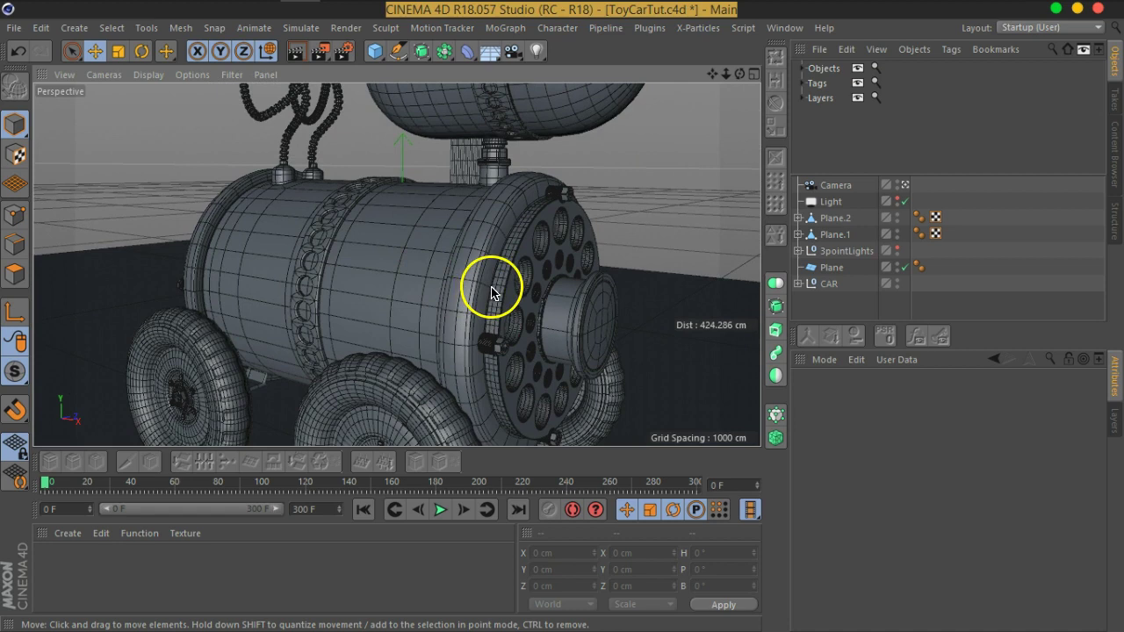
click(797, 284)
scroll(805, 292, down, 2)
scroll(806, 293, down, 3)
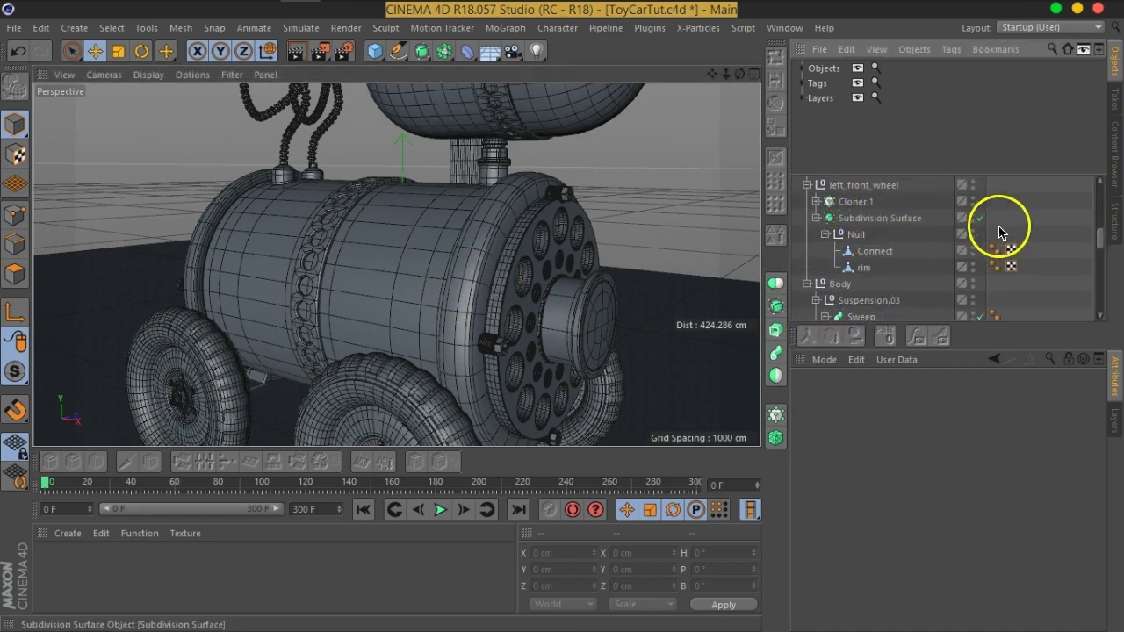
scroll(843, 290, up, 5)
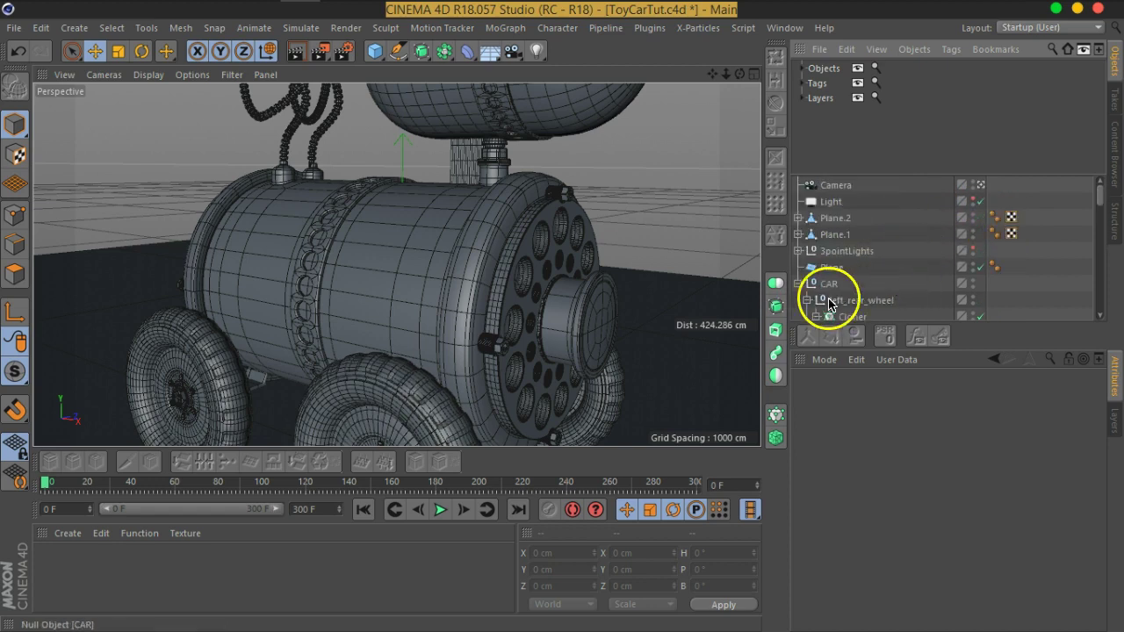
click(797, 284)
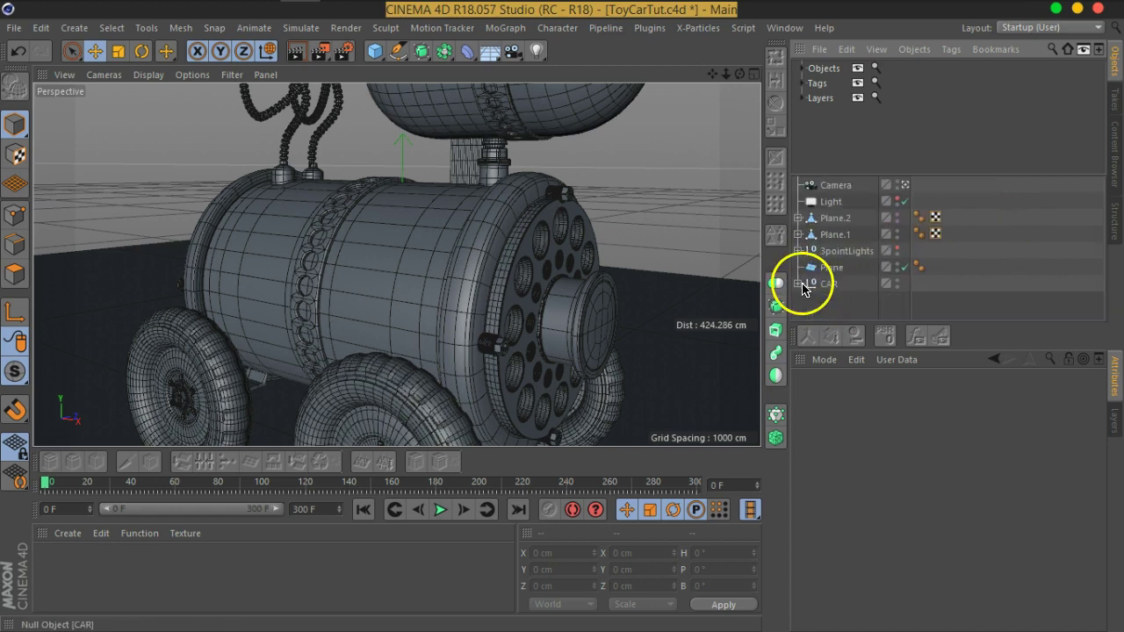
Step: Select all ten Subdivision Surface objects from the object-type filter
click(801, 69)
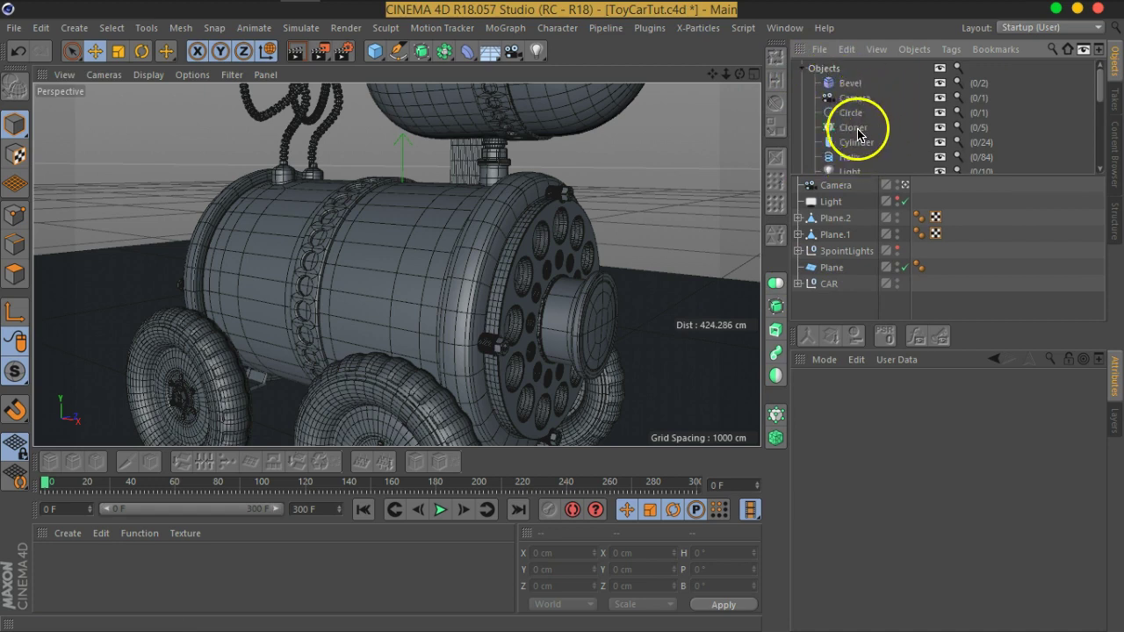
scroll(866, 136, down, 3)
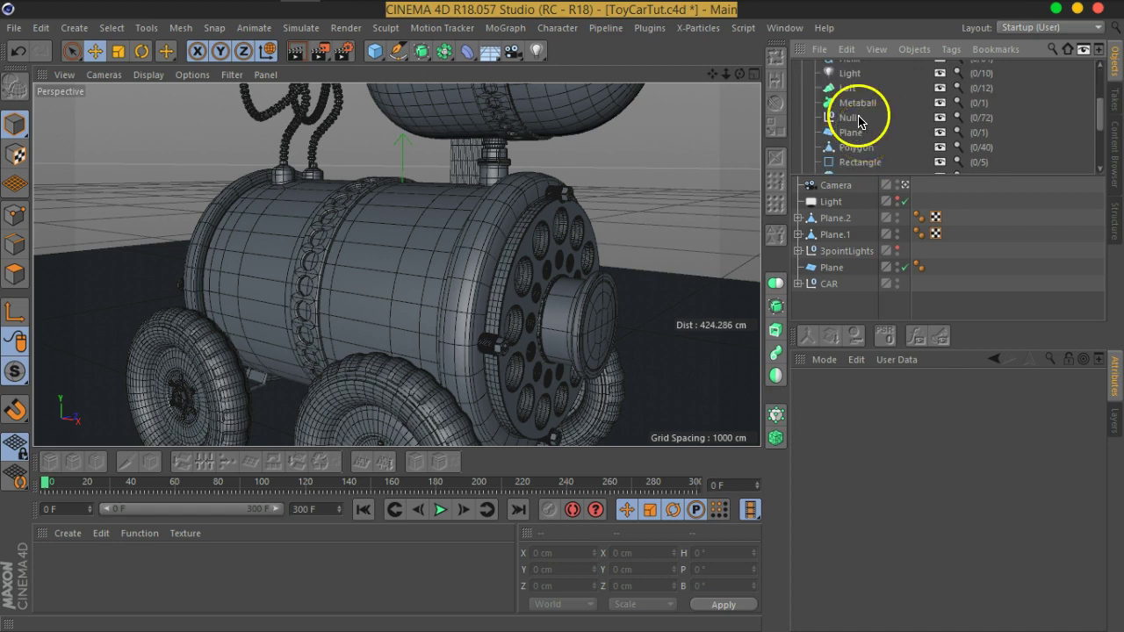
scroll(859, 122, down, 3)
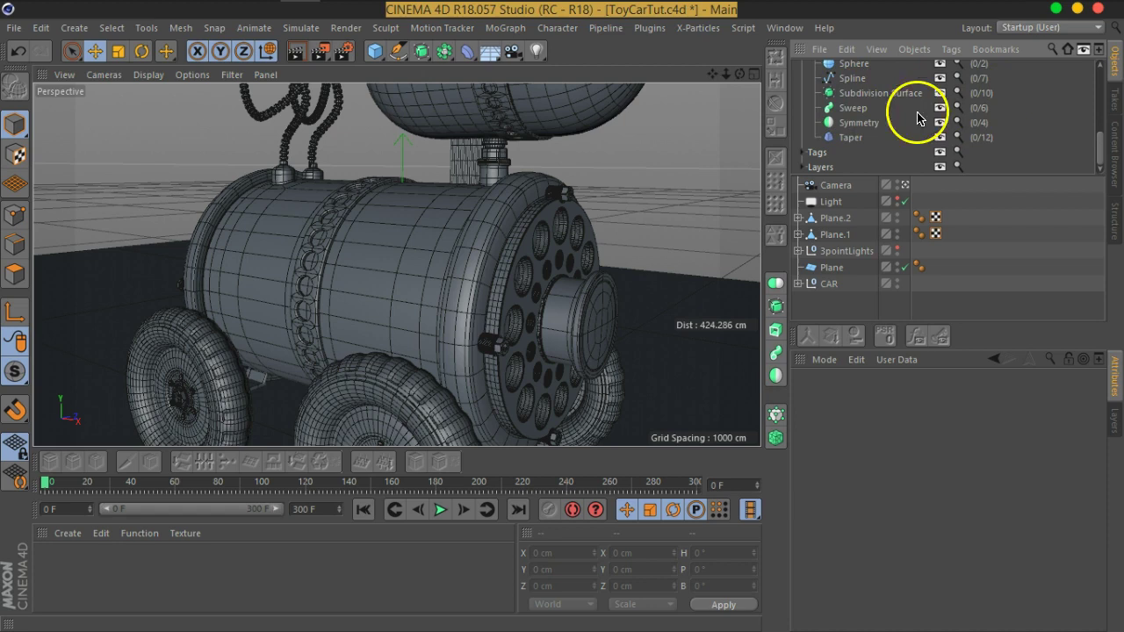
click(829, 94)
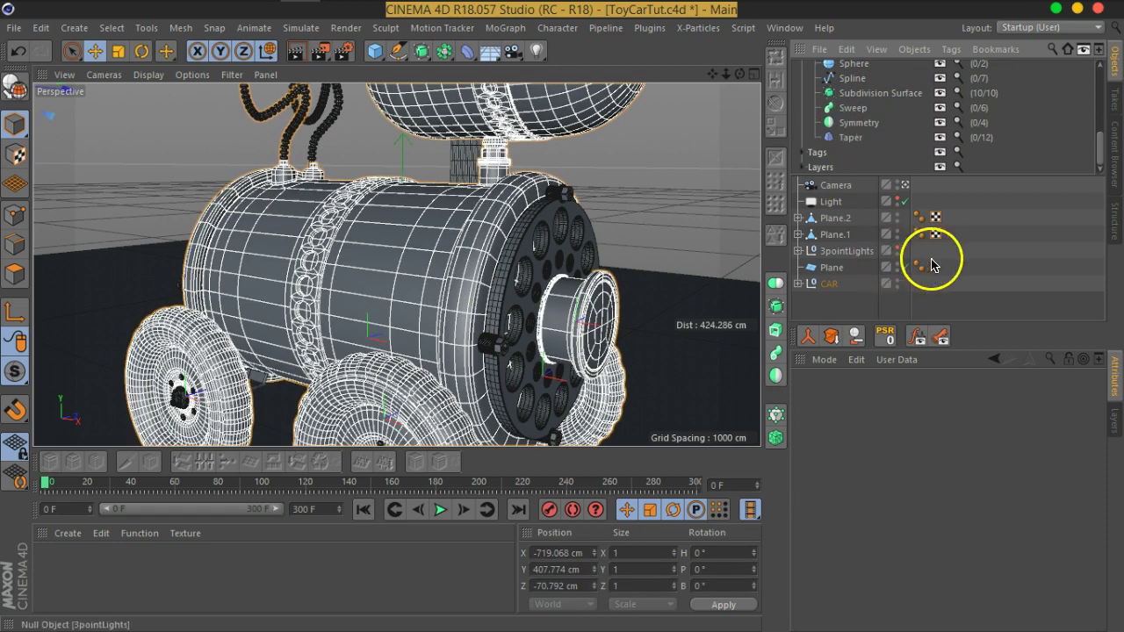
Step: Expand CAR and adjust the Subdivision Surface selection, keeping the left rear wheel's included
click(797, 284)
scroll(931, 259, down, 3)
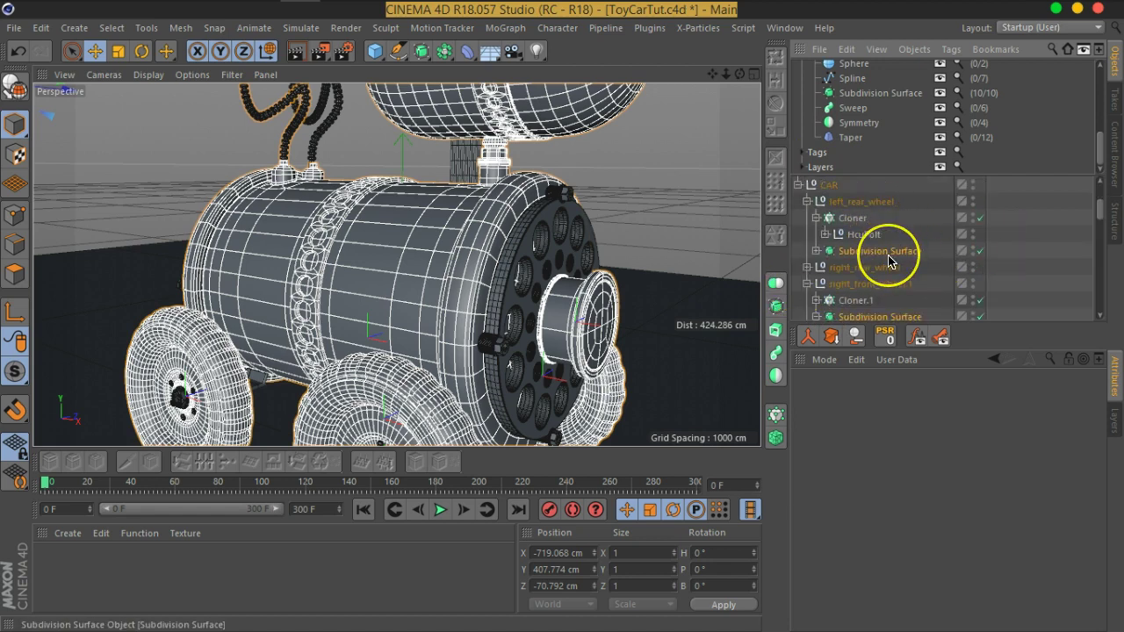
key(ctrl+z)
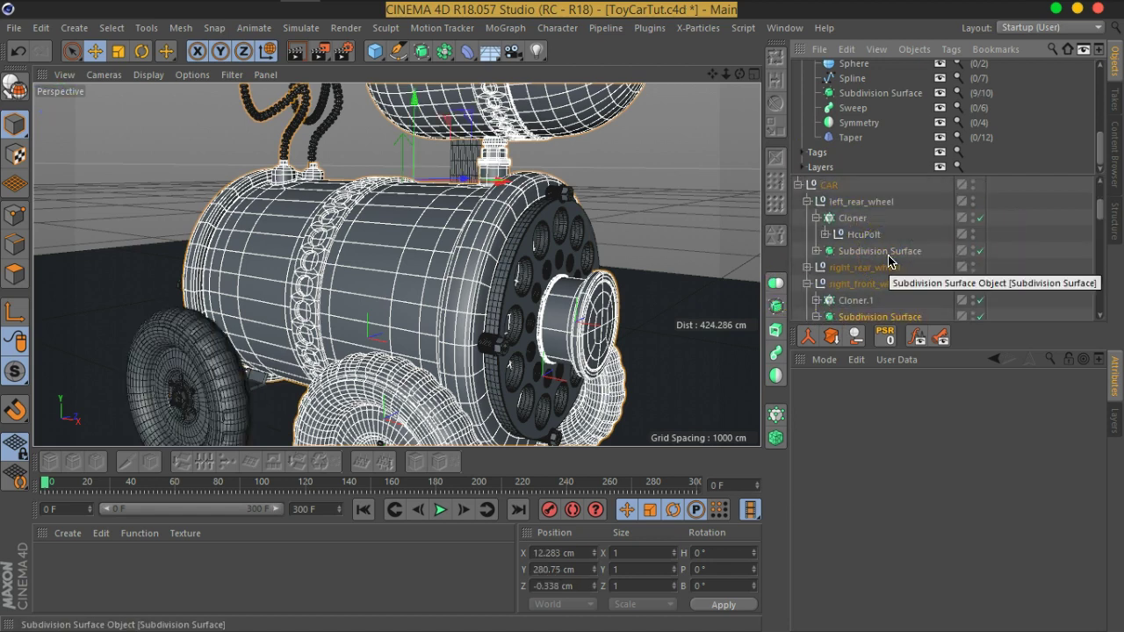
ctrl+click(888, 253)
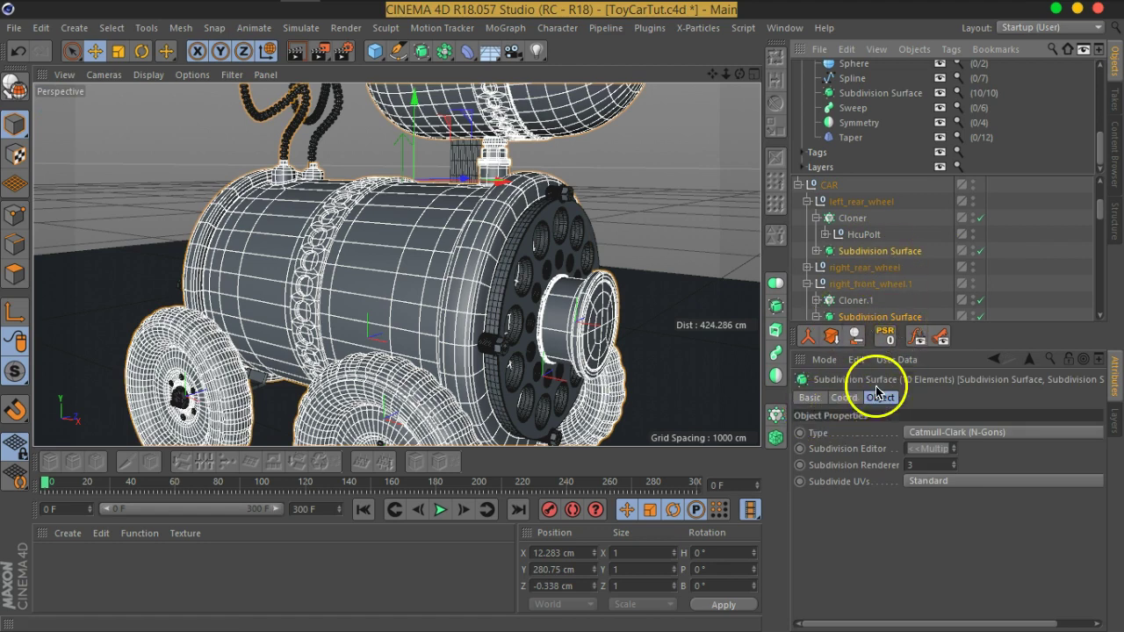
Step: Toggle Enabled in the subdivision surfaces' Basic properties and collapse the object-type list
click(816, 400)
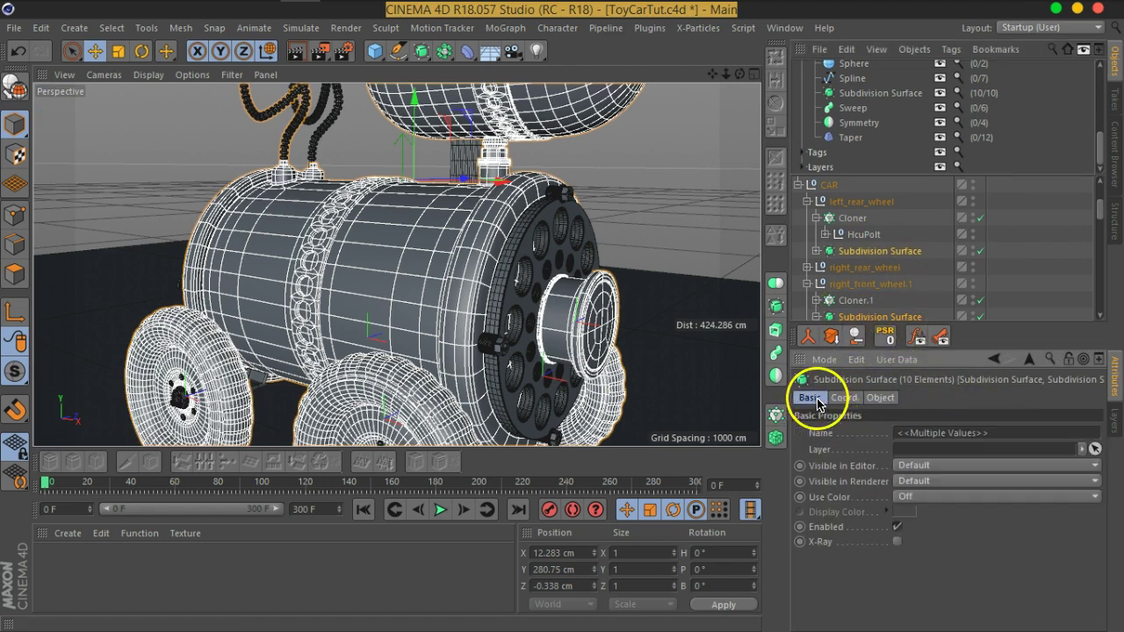
click(897, 527)
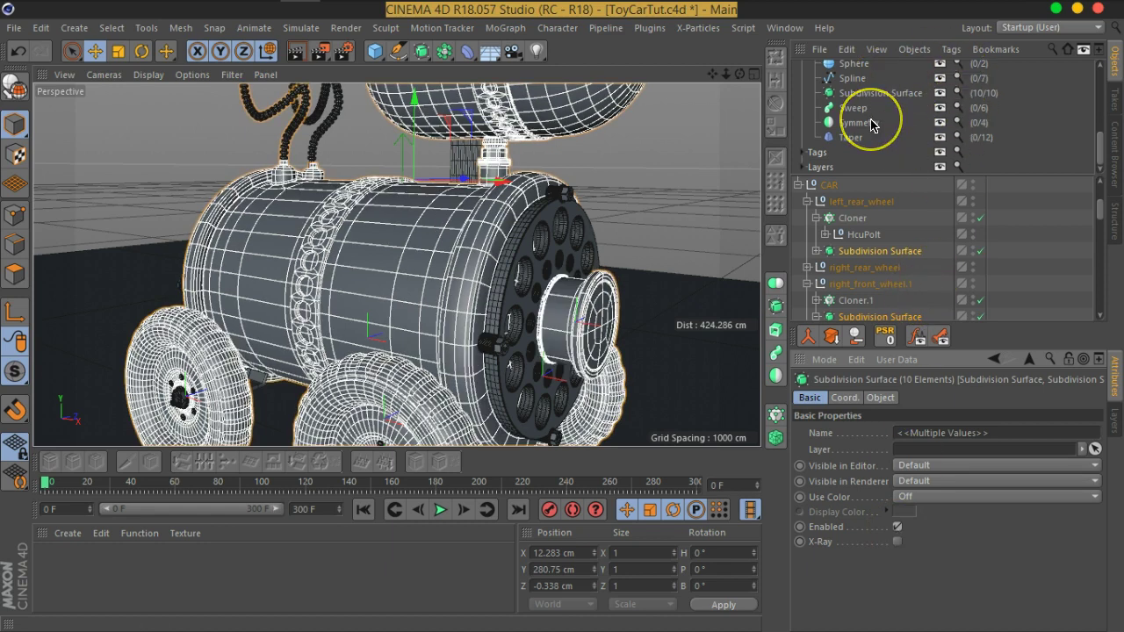
scroll(871, 126, up, 5)
click(801, 69)
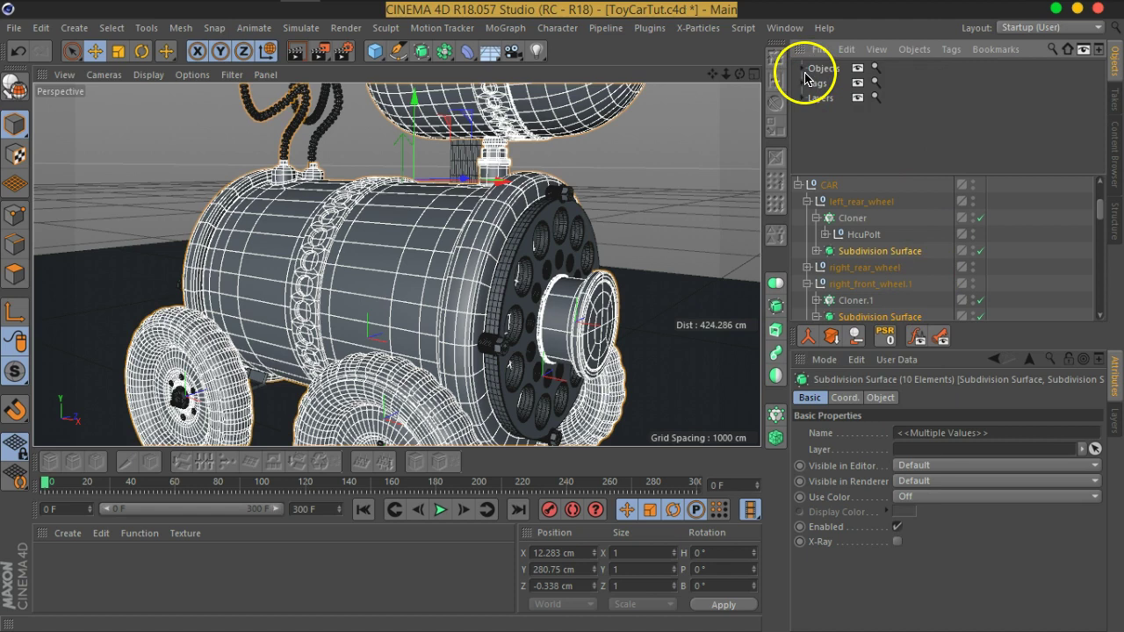
Step: Close the object filter pane, collapse CAR and deselect everything
click(1097, 58)
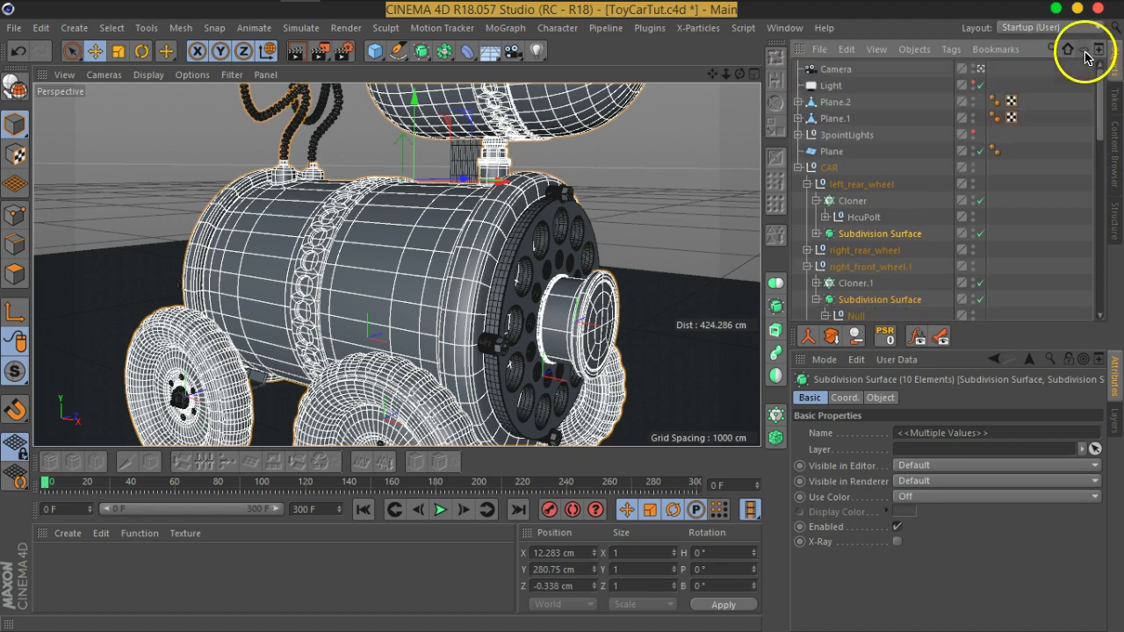
click(797, 167)
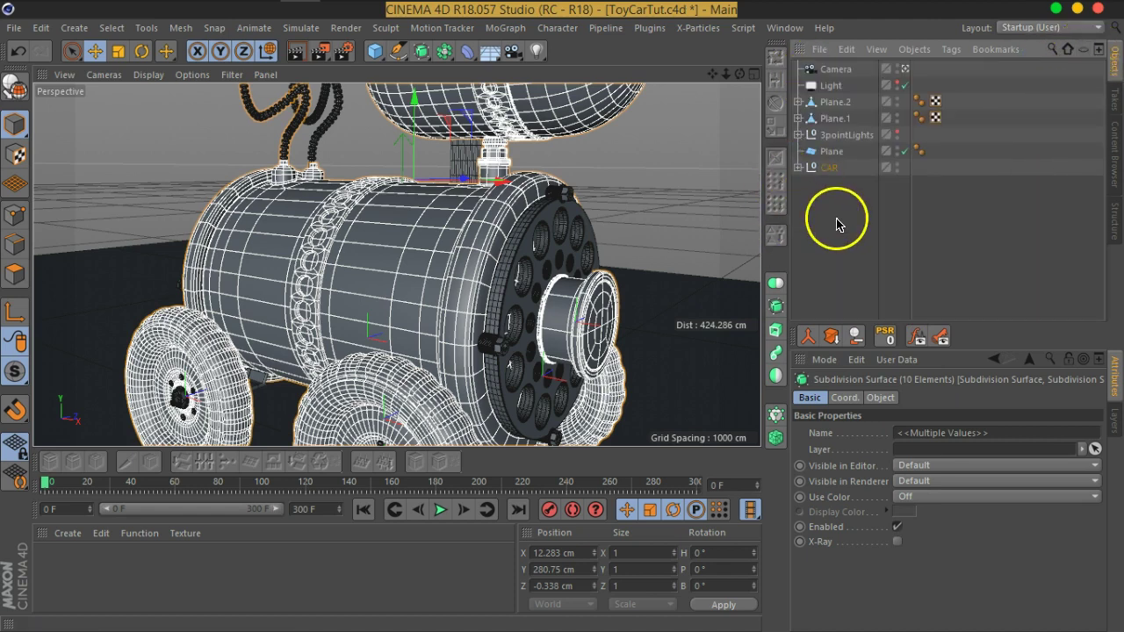
click(835, 221)
Step: Search the object list for 'rim', then clear the search and hide the search bar
click(1053, 51)
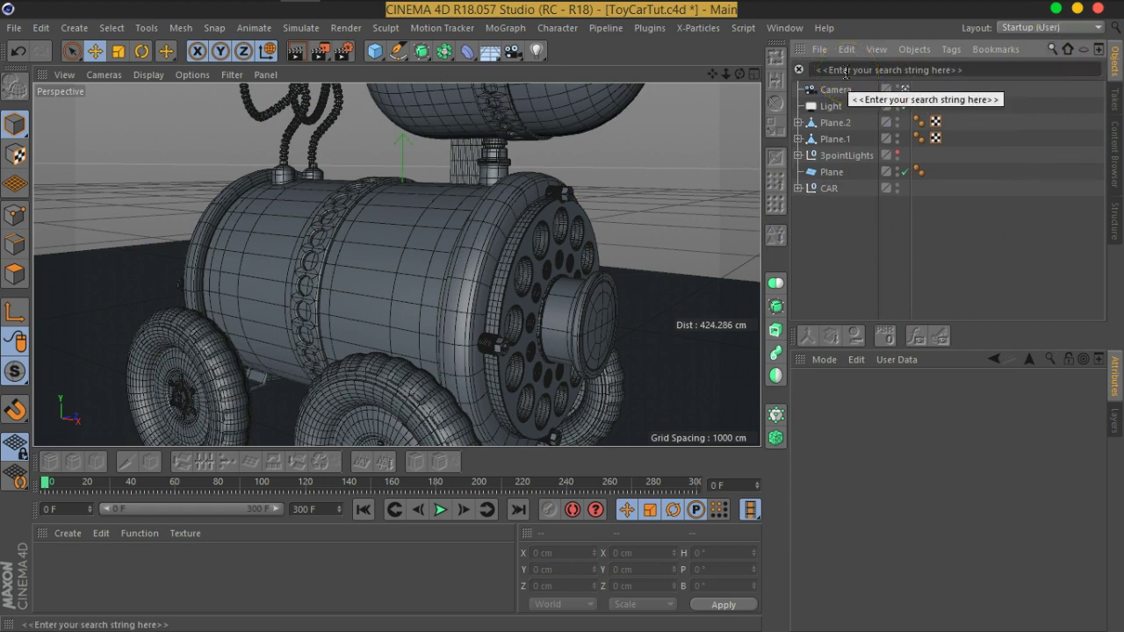
text(rim)
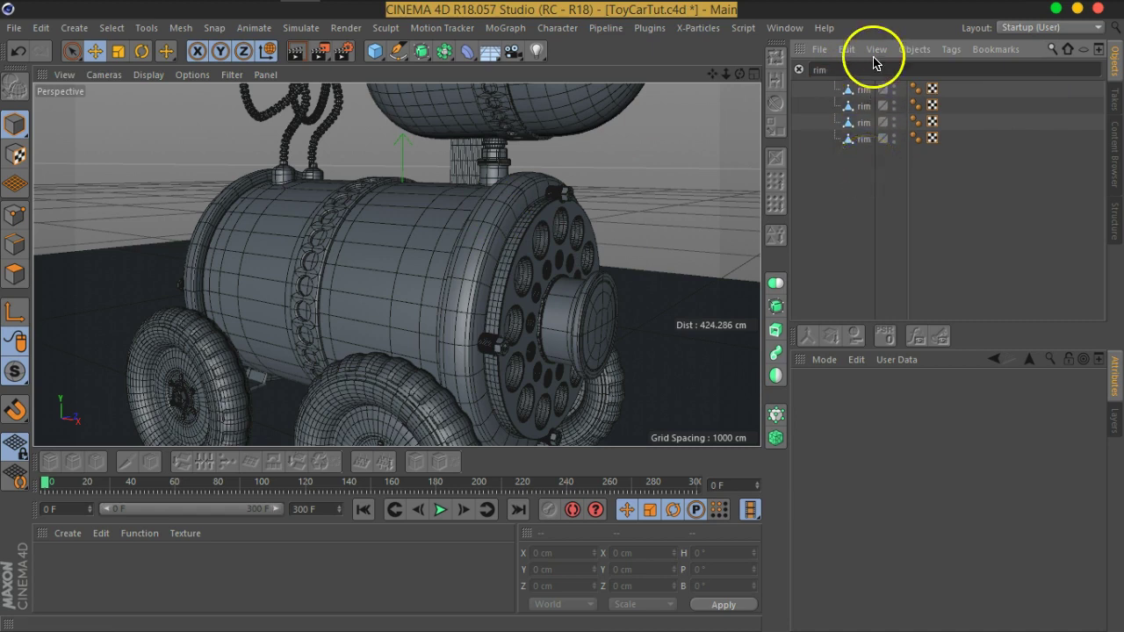
click(799, 70)
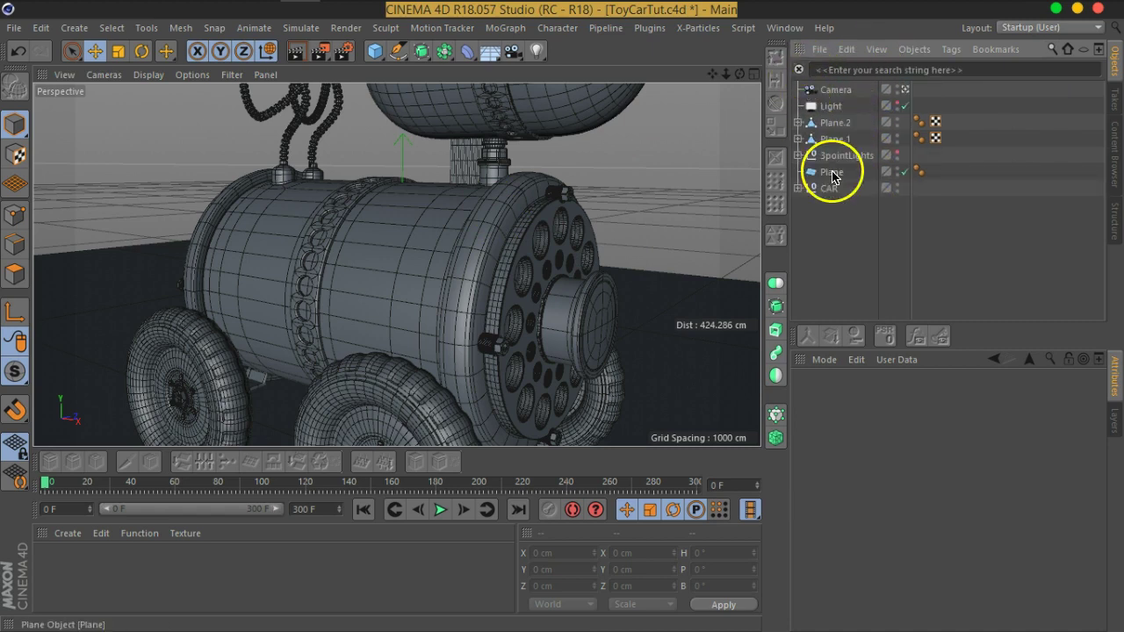
click(1050, 49)
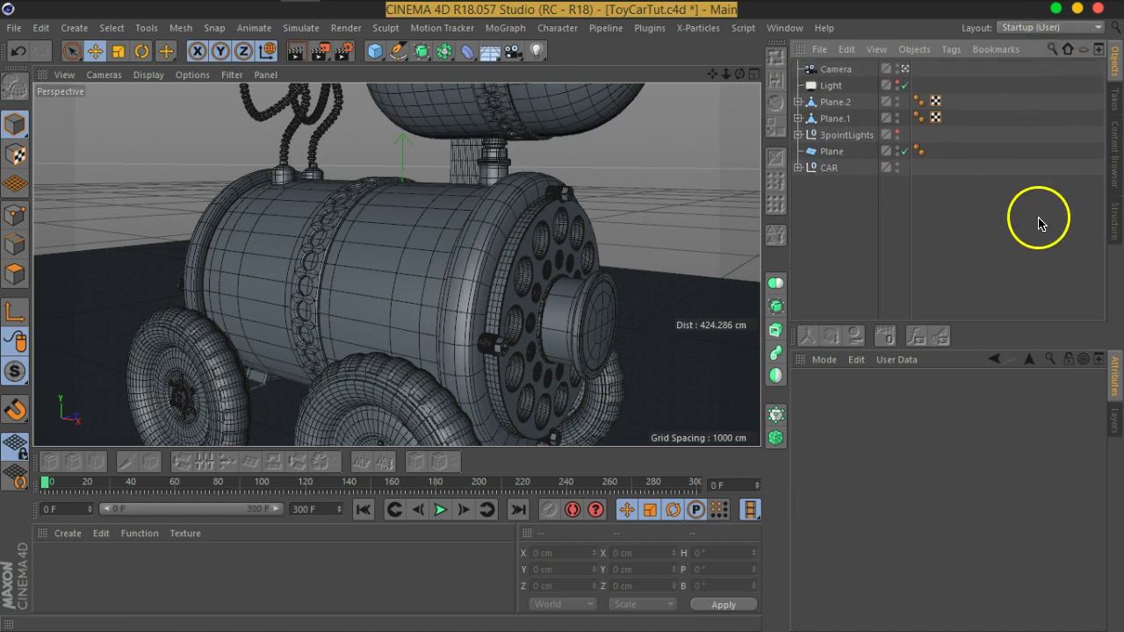
Step: Orbit and zoom in close on the toy car's body and front wheels
mouse_move(401, 220)
alt+mouse_down()
mouse_move(427, 272)
mouse_move(579, 260)
mouse_move(547, 251)
mouse_move(522, 293)
mouse_move(475, 251)
mouse_move(494, 268)
alt+mouse_up()
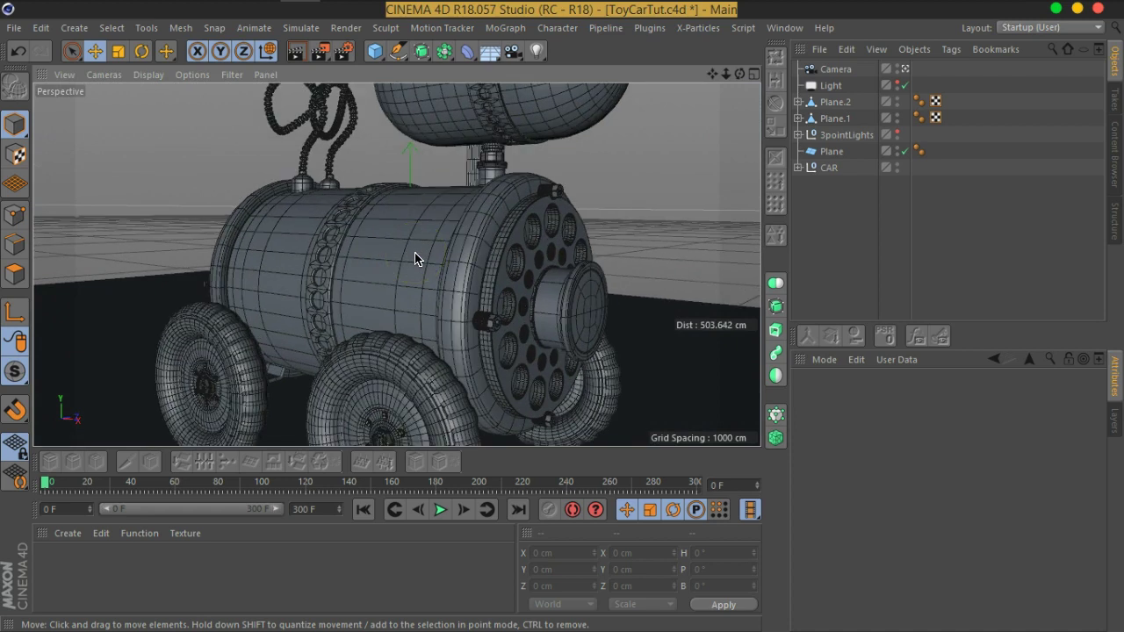
scroll(417, 259, up, 2)
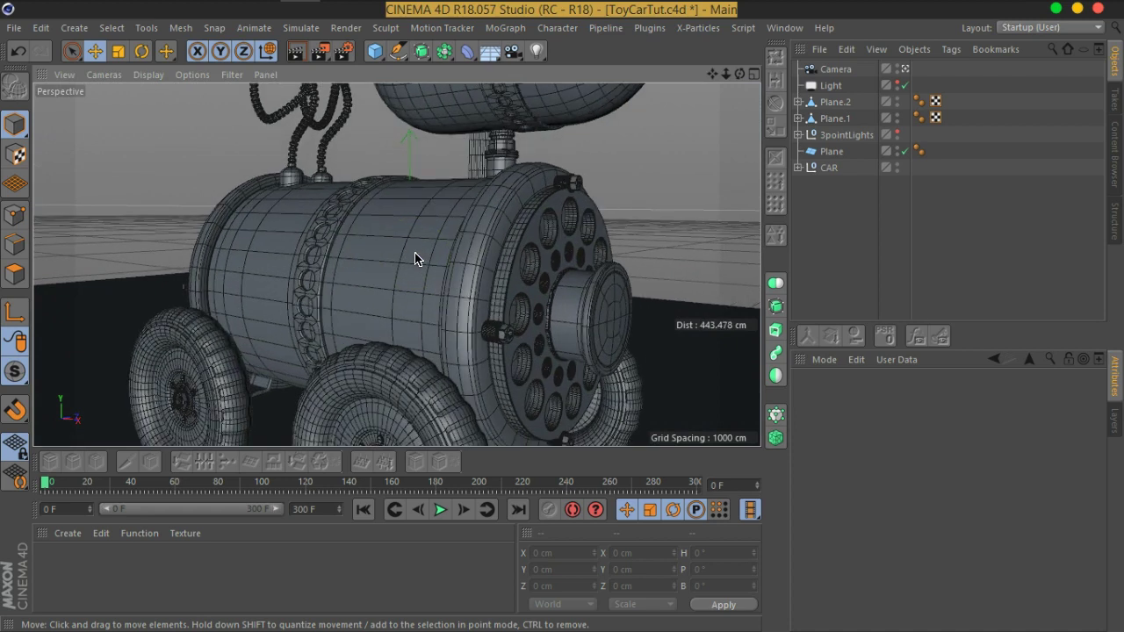
scroll(416, 259, down, 2)
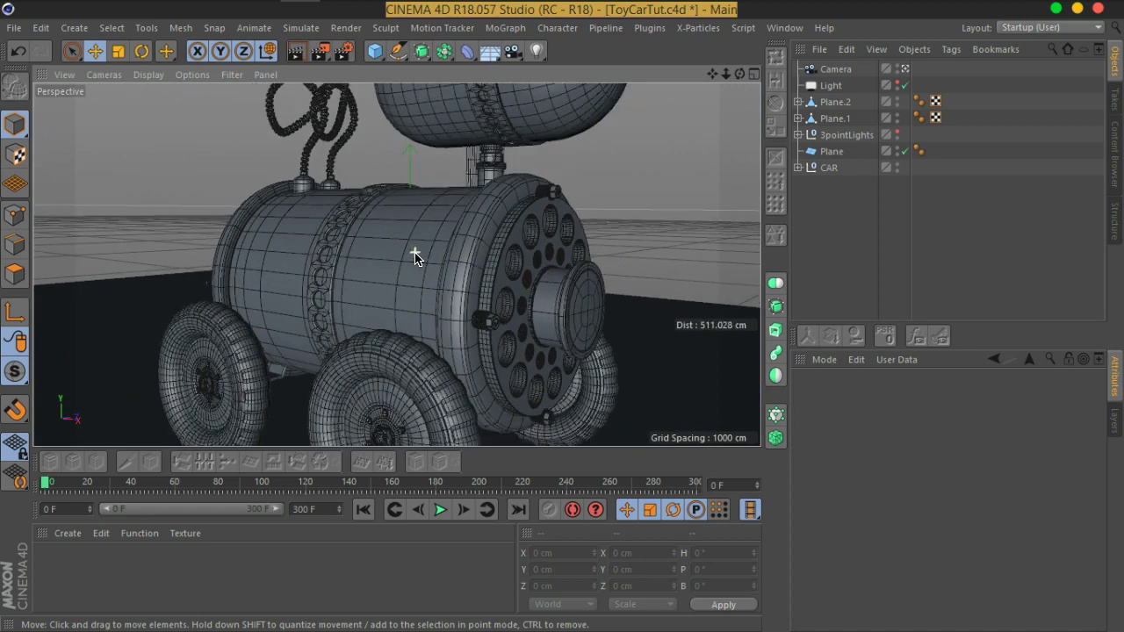
scroll(416, 256, down, 3)
scroll(439, 281, up, 2)
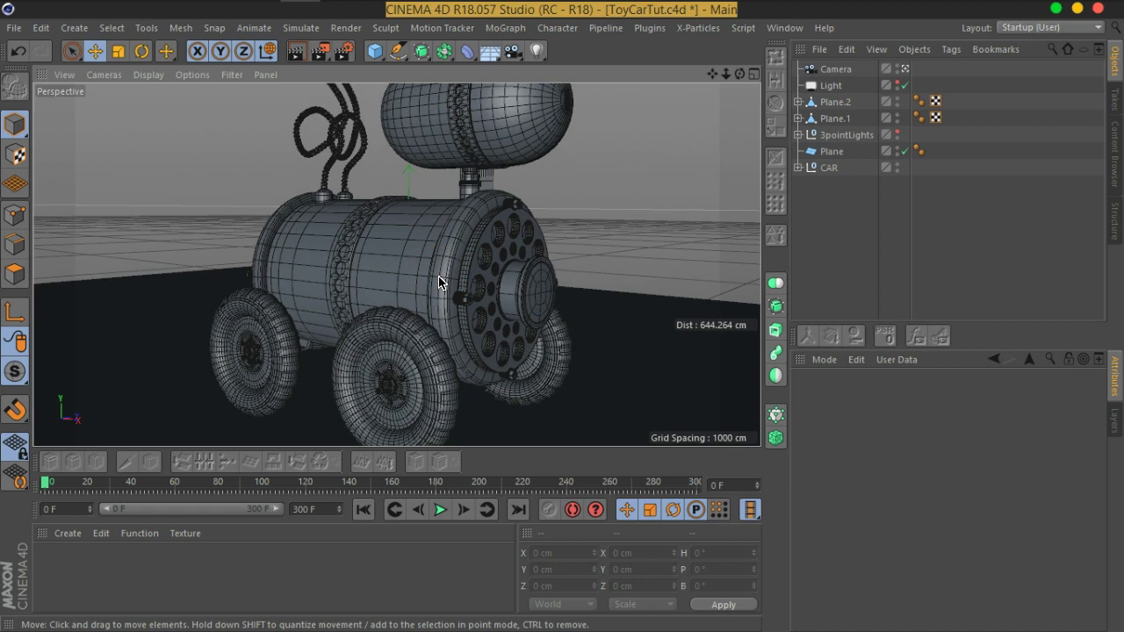
scroll(394, 329, up, 2)
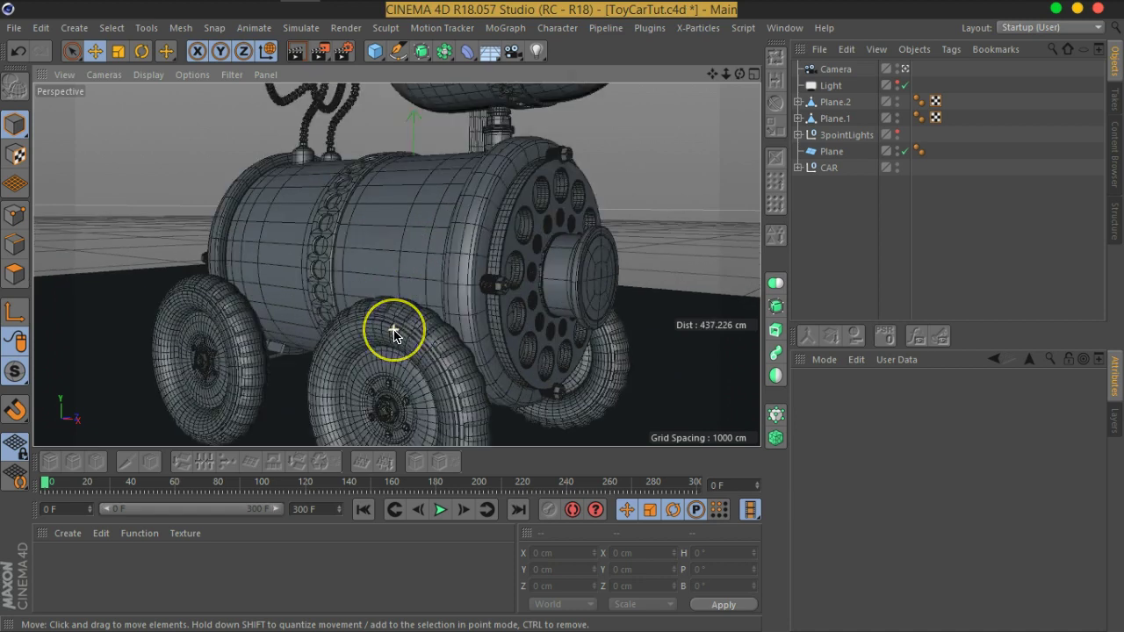
scroll(394, 334, up, 5)
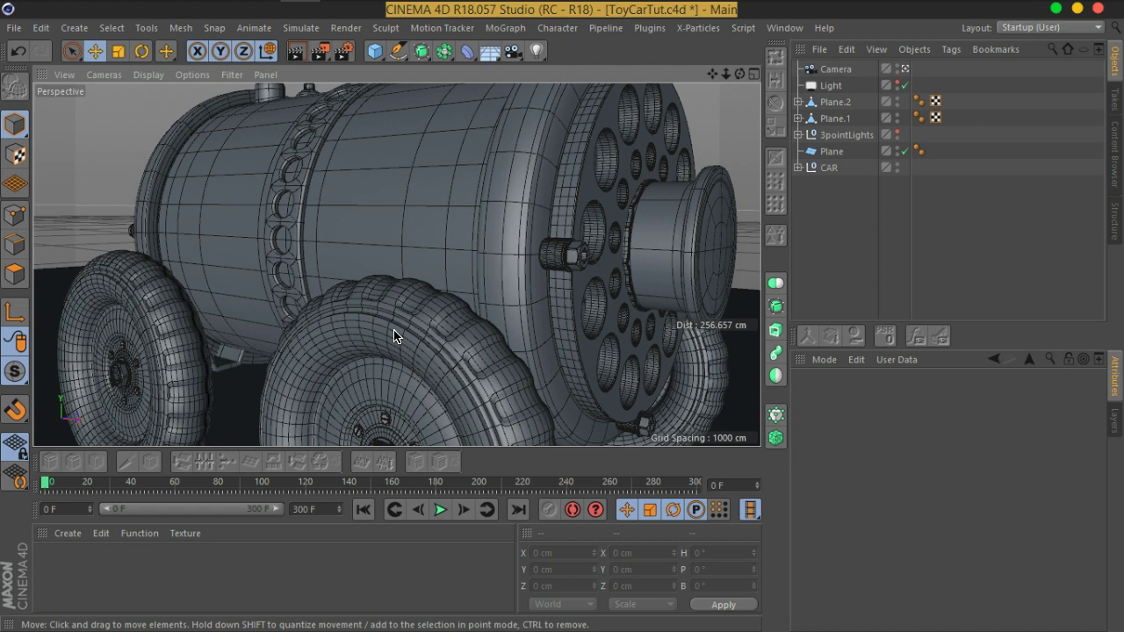
mouse_move(446, 346)
alt+mouse_down()
mouse_move(414, 333)
mouse_move(433, 351)
alt+mouse_up()
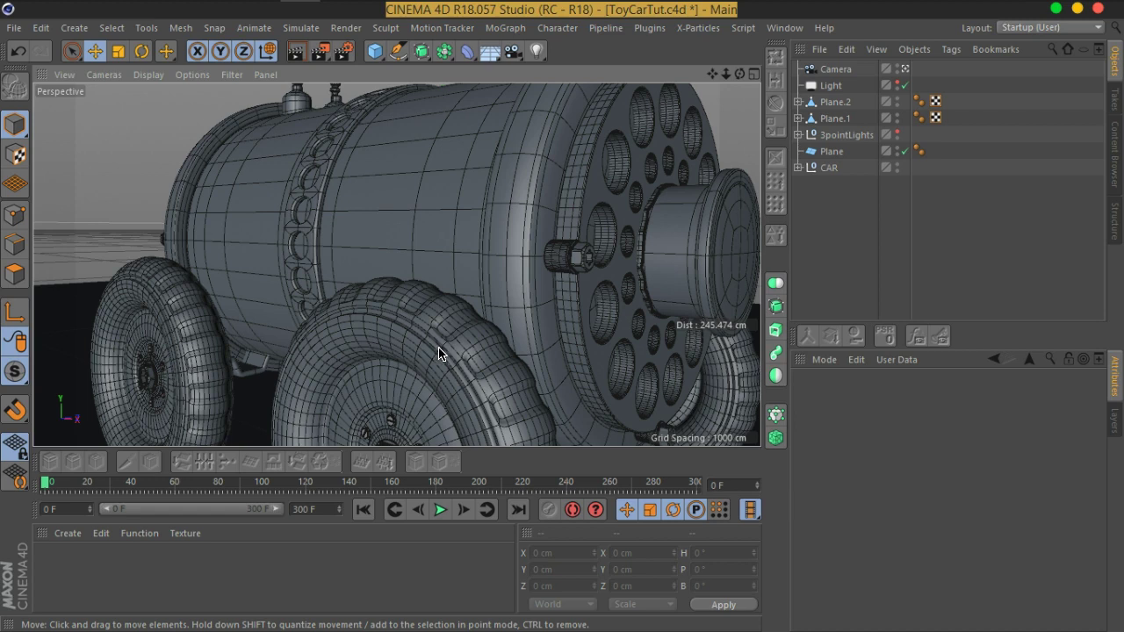
click(299, 53)
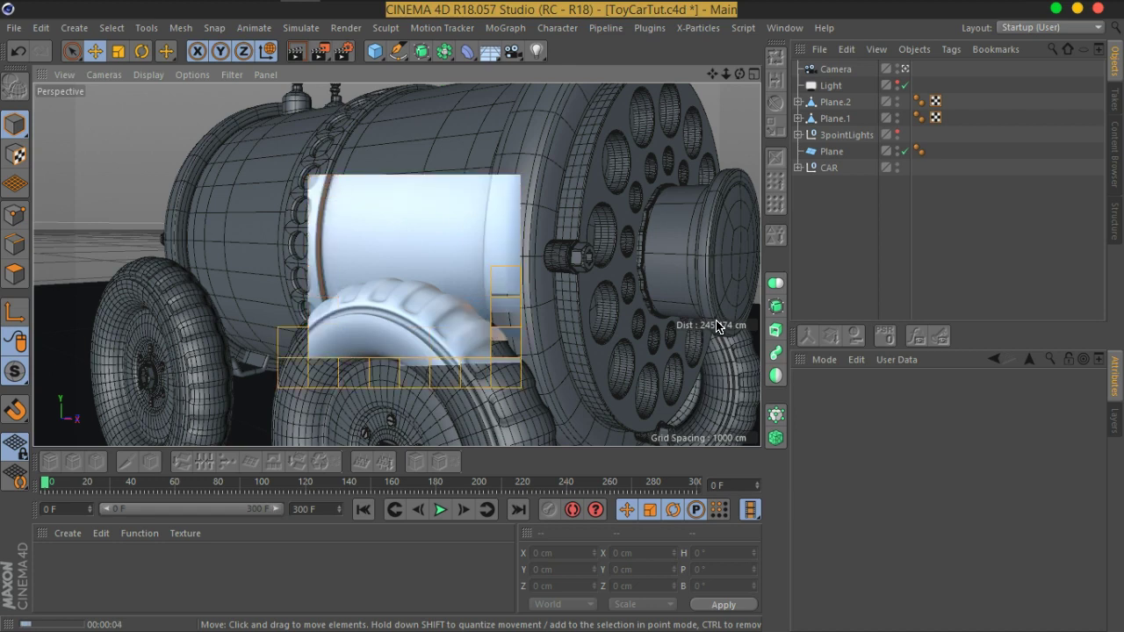
click(863, 252)
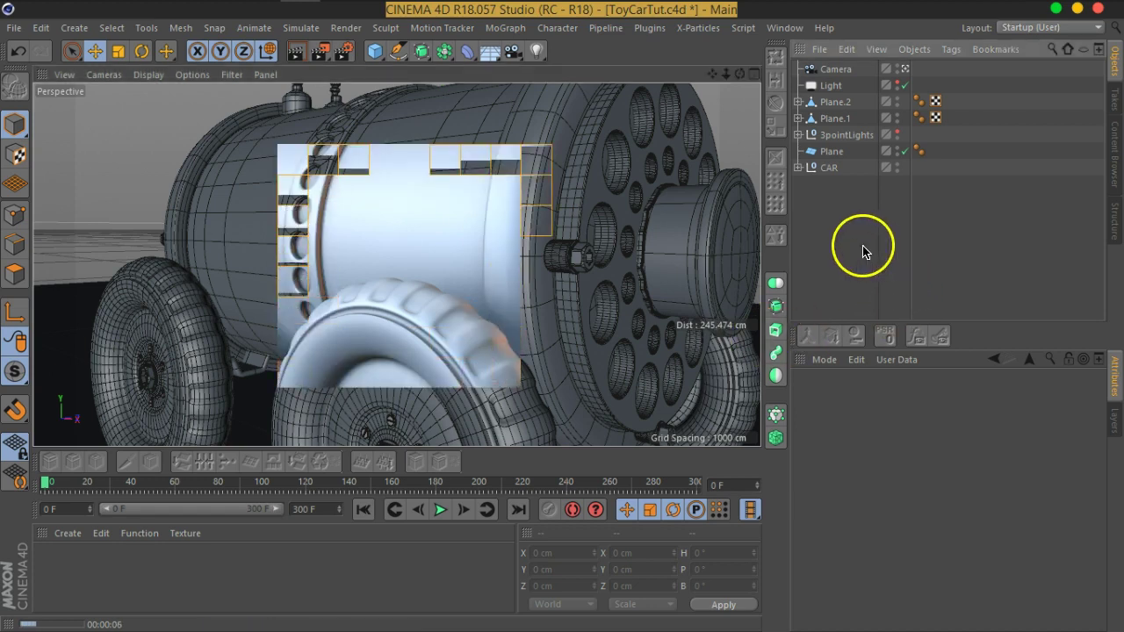
click(714, 283)
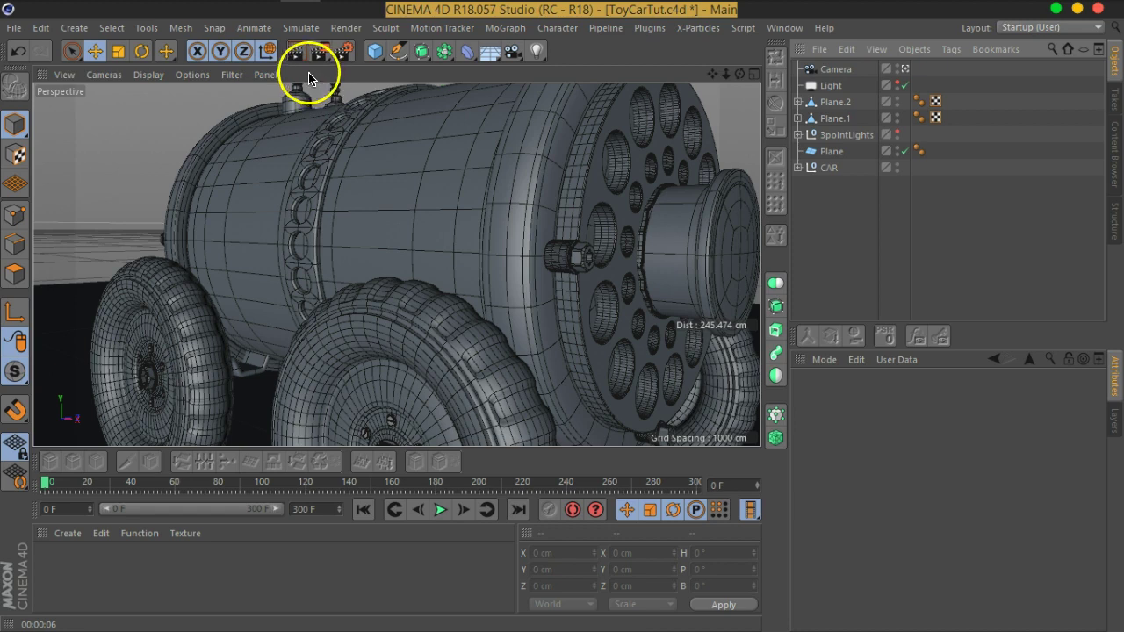
Step: Enable Global Illumination in Render Settings and make My Render Setting the active one
click(342, 51)
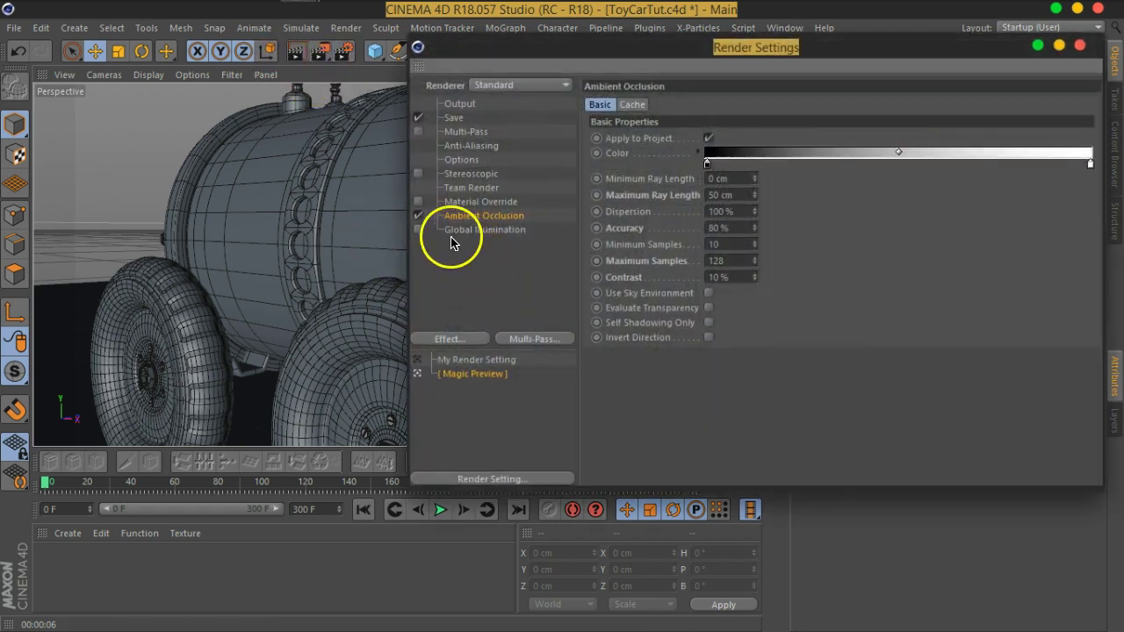
click(418, 229)
click(483, 230)
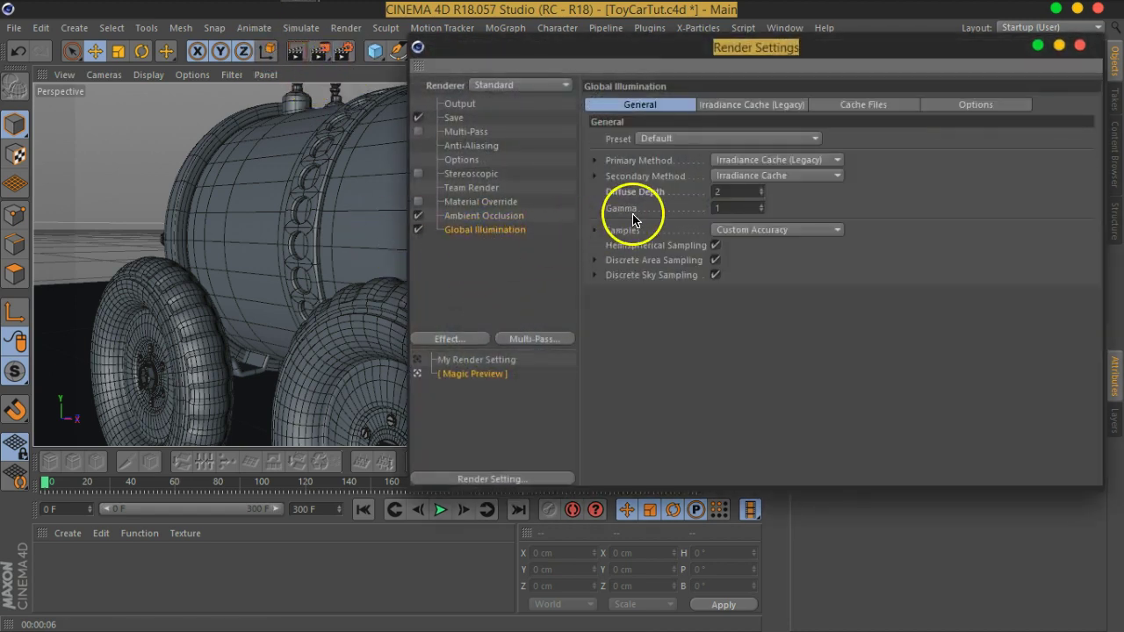
click(487, 361)
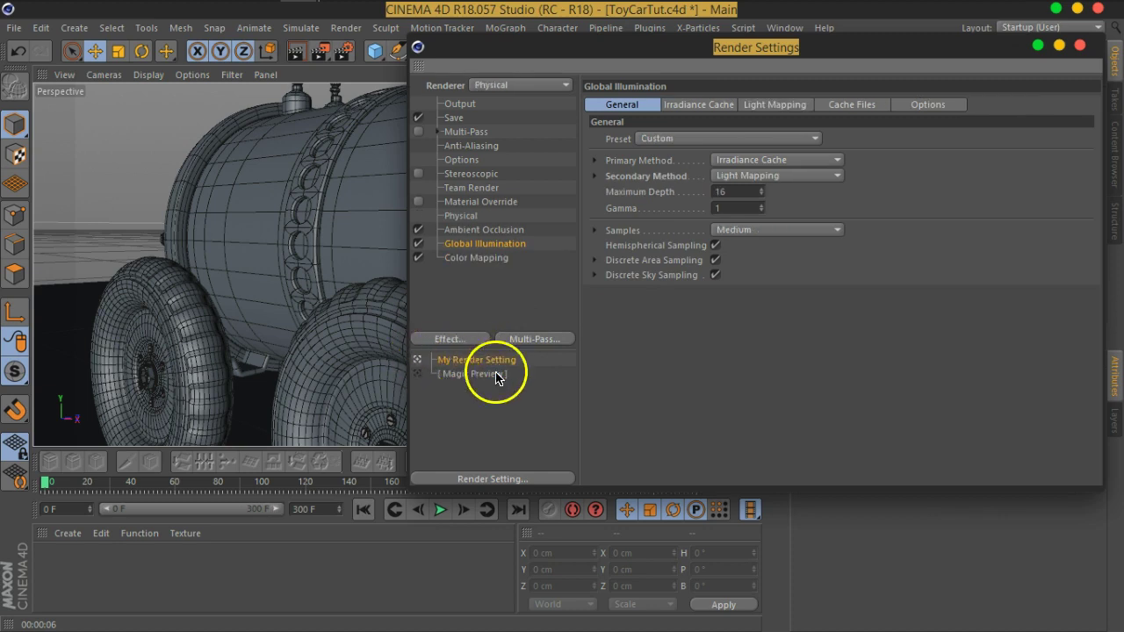
Step: Delete the Color Mapping and Global Illumination effects, leaving only Ambient Occlusion
click(459, 260)
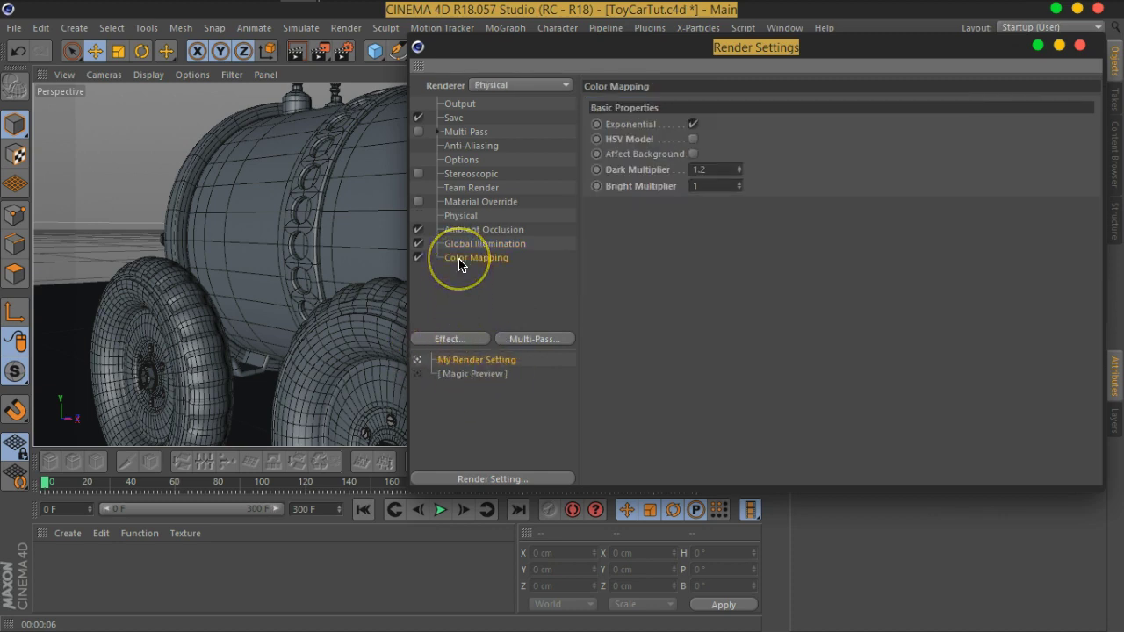
key(Delete)
click(482, 186)
click(481, 281)
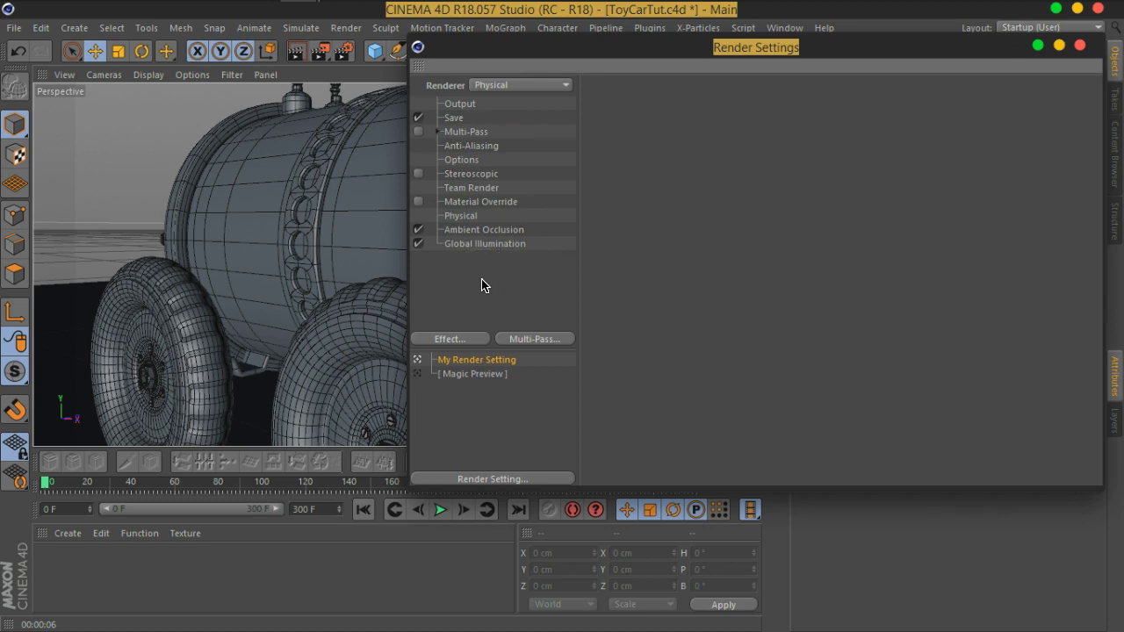
click(477, 255)
click(475, 246)
key(Delete)
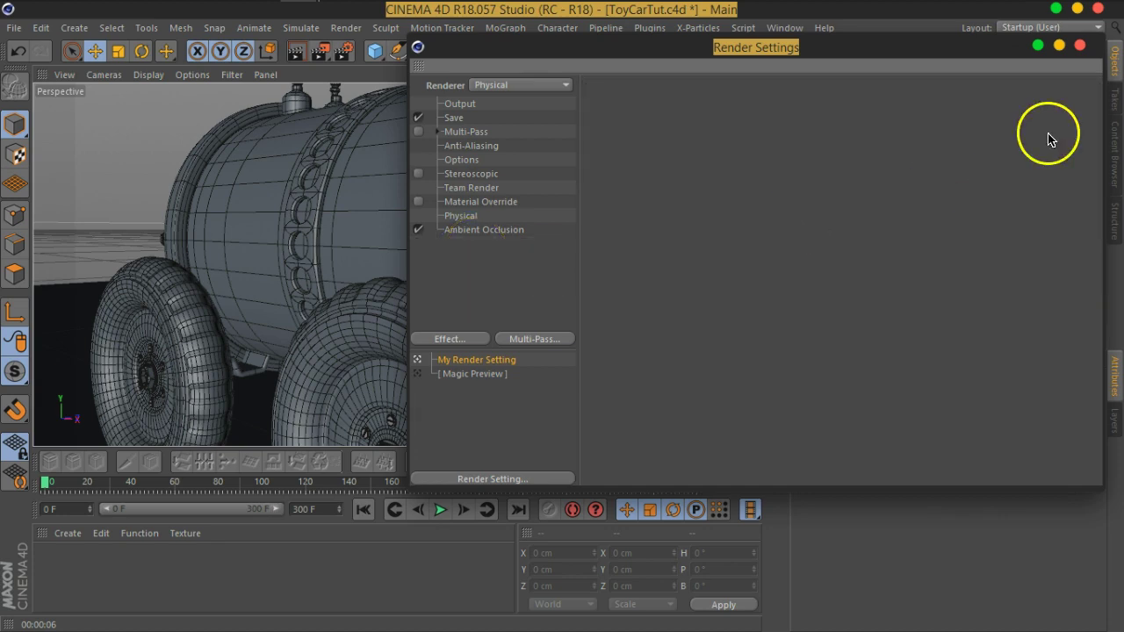
click(1080, 45)
click(296, 50)
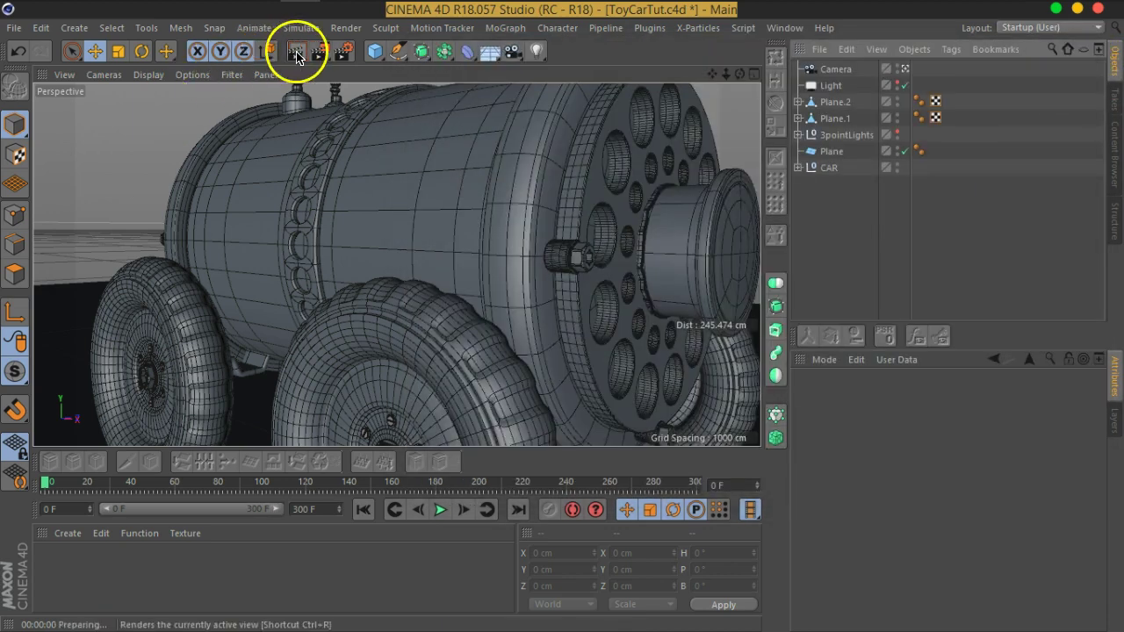
click(873, 232)
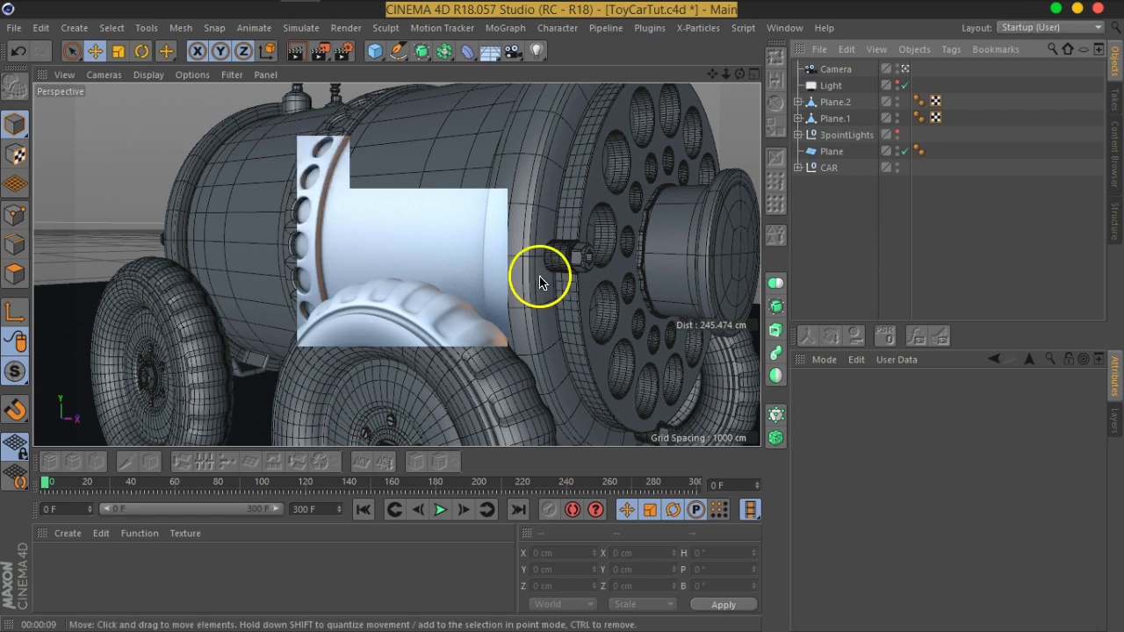
scroll(546, 326, down, 5)
mouse_move(545, 326)
alt+mouse_down()
mouse_move(522, 309)
mouse_move(544, 307)
alt+mouse_up()
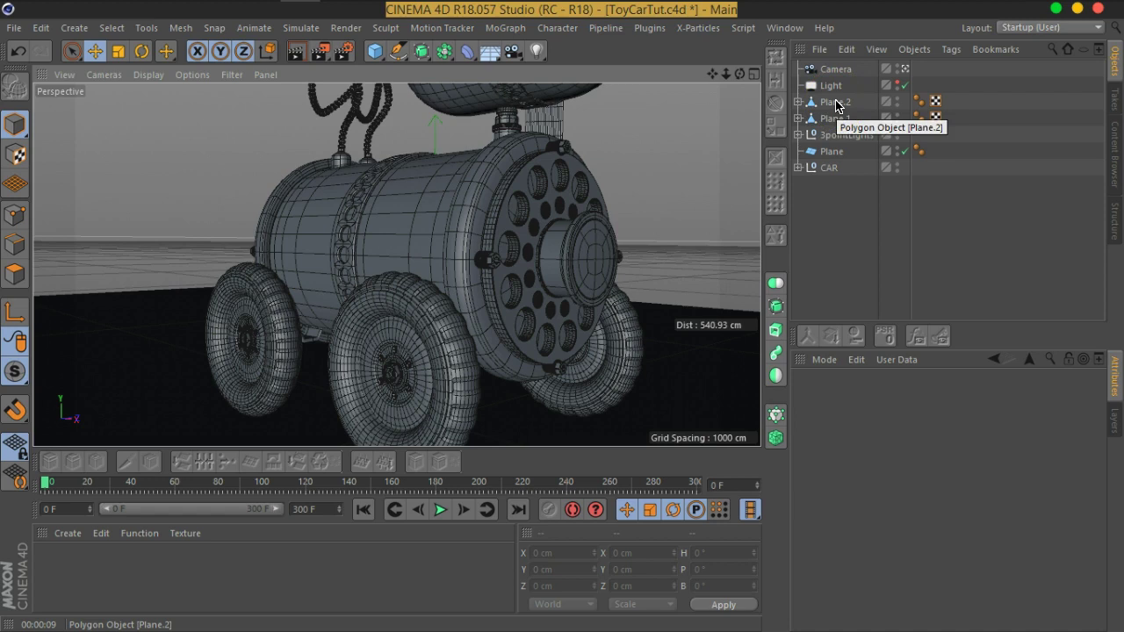
mouse_move(446, 321)
alt+mouse_down()
mouse_move(413, 332)
mouse_move(477, 321)
mouse_move(527, 291)
mouse_move(492, 284)
alt+mouse_up()
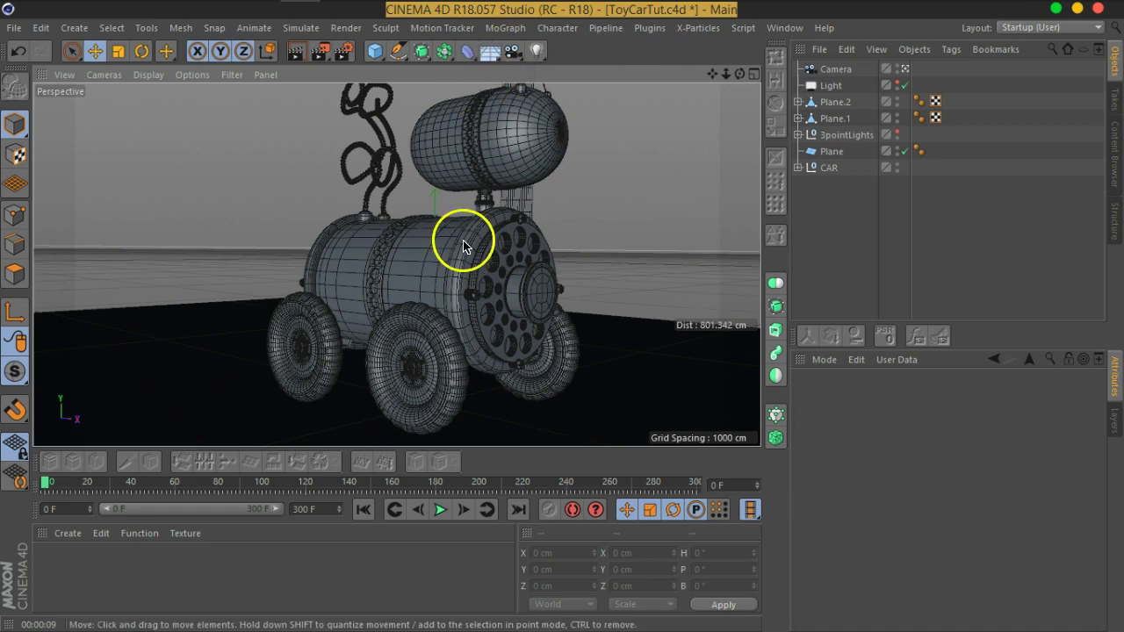
scroll(440, 269, up, 5)
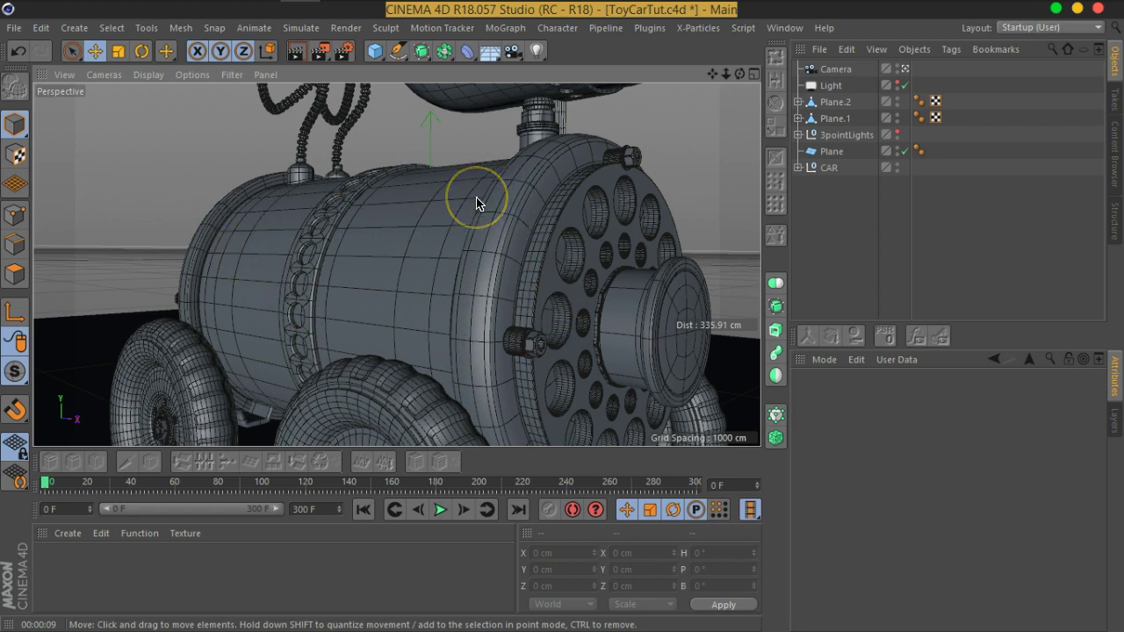
scroll(476, 202, down, 2)
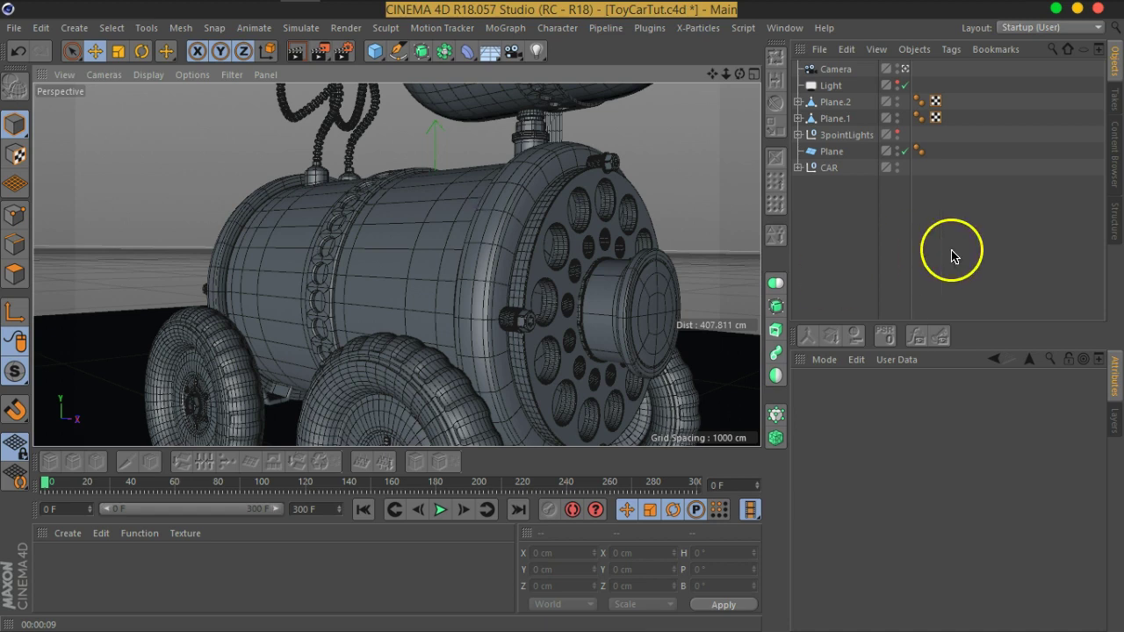
Step: Switch off visibility of 3pointLights, Plane.1 and Plane.2
click(798, 135)
click(798, 135)
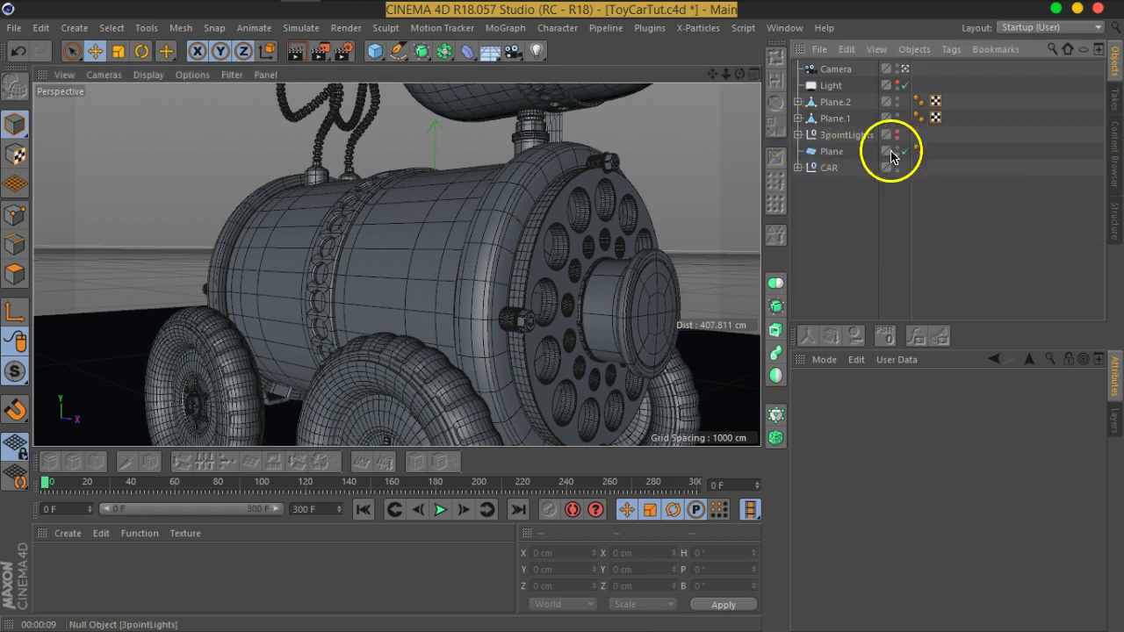
click(798, 135)
click(798, 135)
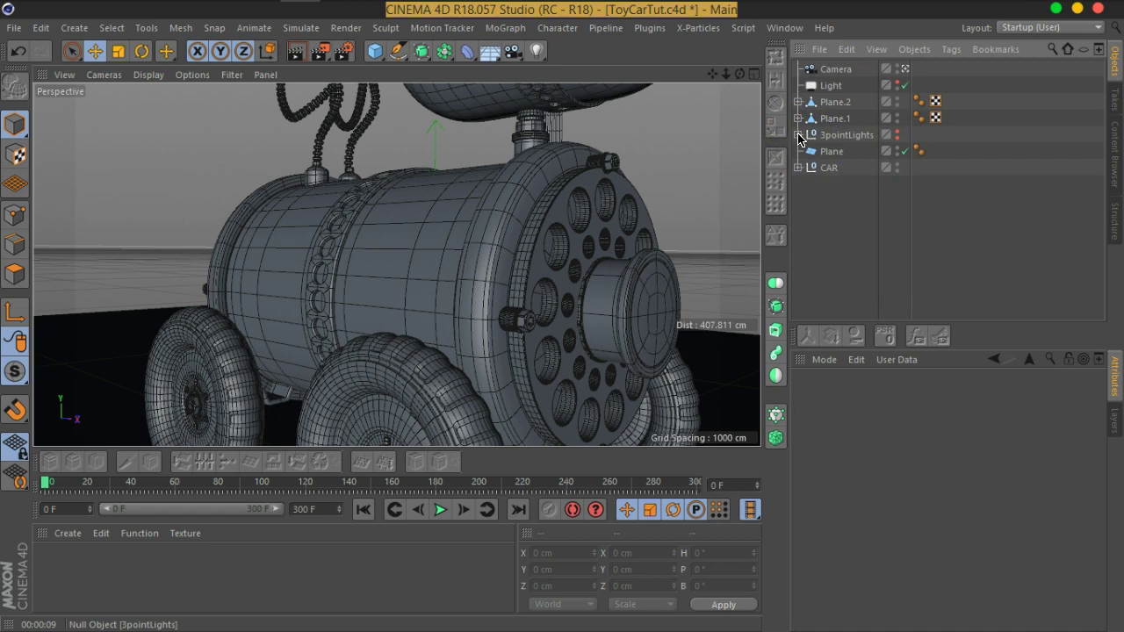
drag(896, 129, 898, 85)
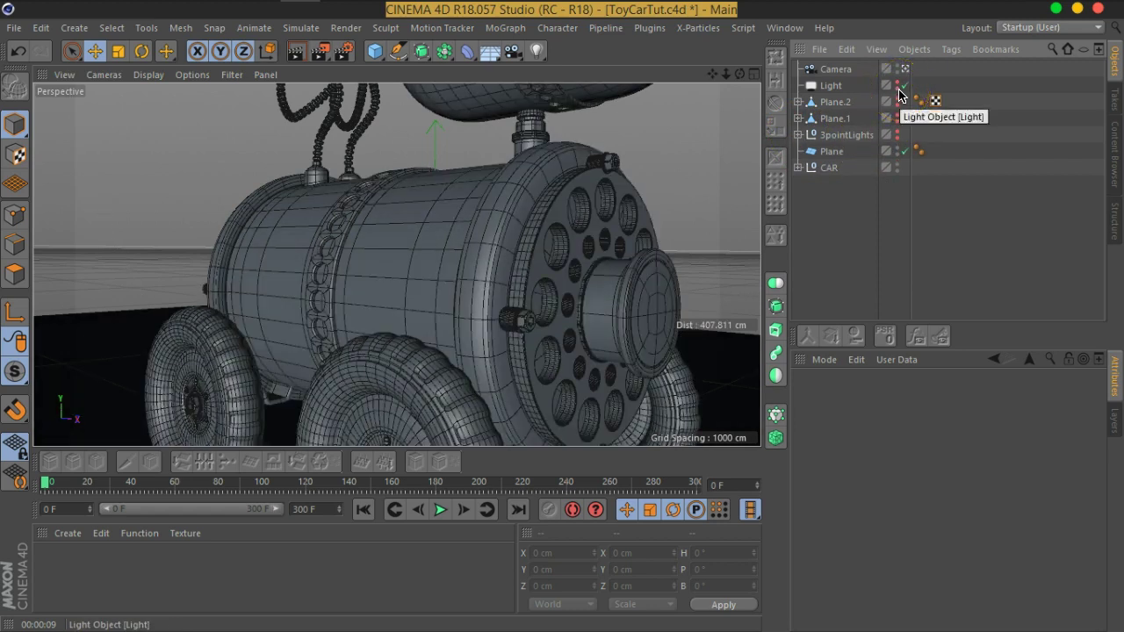
Step: Render a preview of the view and orbit around the zoomed-out car
click(296, 50)
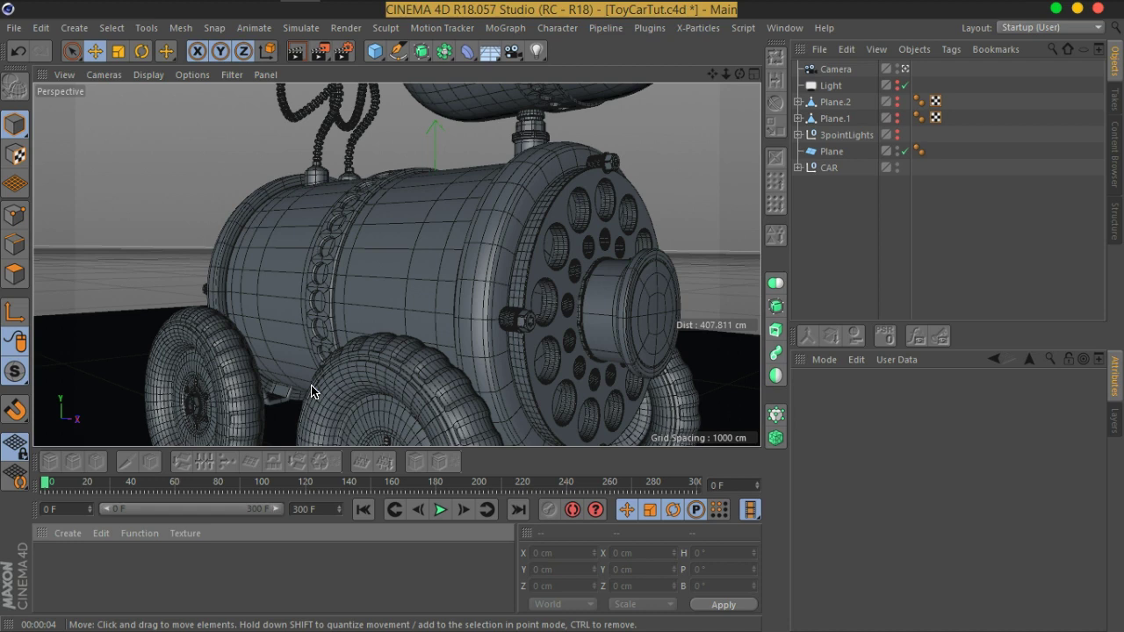
scroll(311, 390, down, 3)
alt+drag(464, 354, 377, 168)
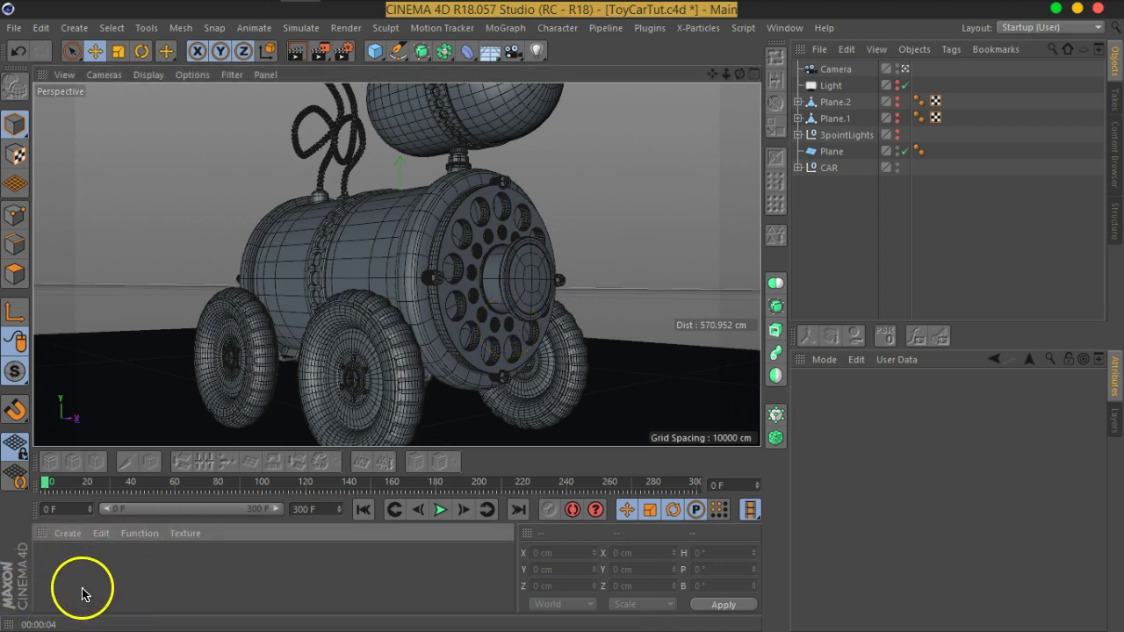
Step: Create a new material named Mat and open it in the Material Editor
double_click(55, 558)
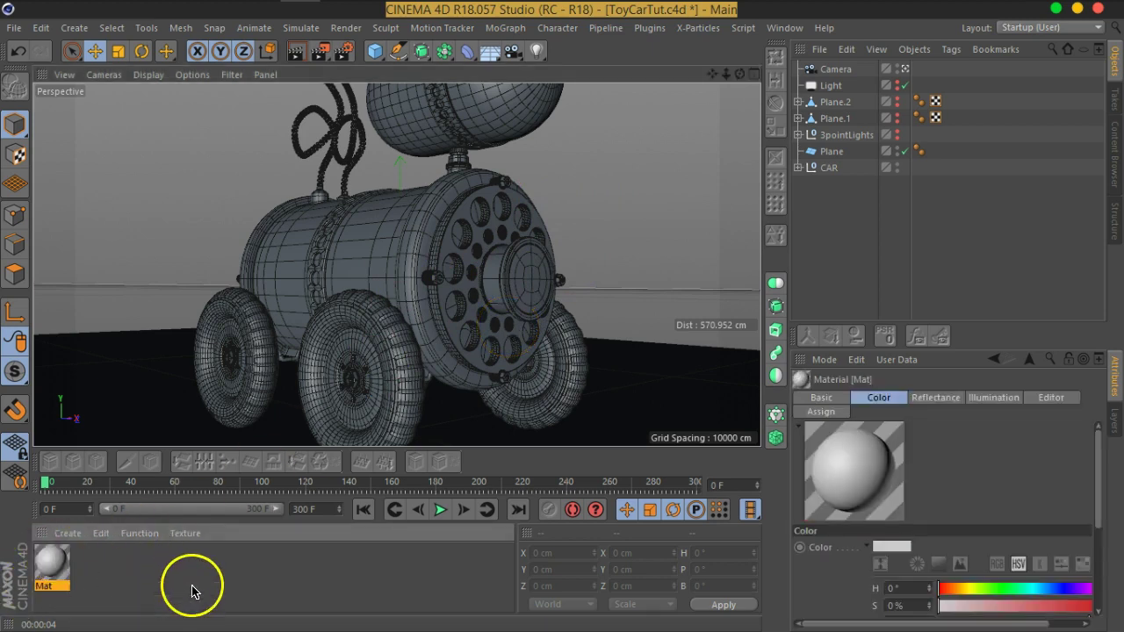
double_click(55, 566)
drag(662, 35, 627, 25)
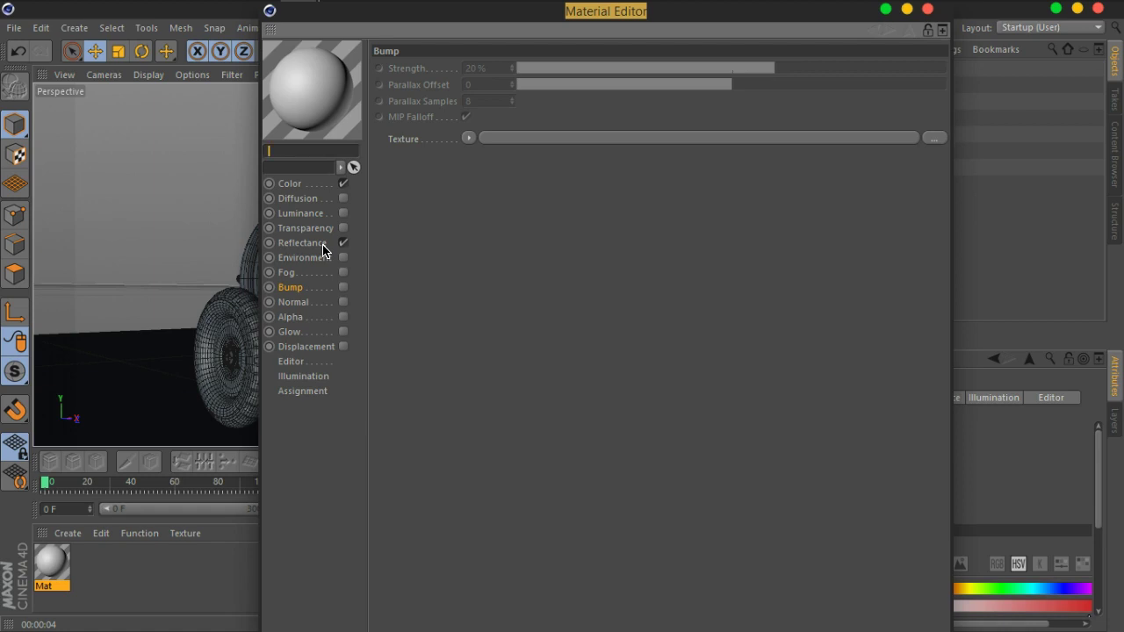
Step: Turn off the material's Reflectance and Color channels
click(323, 246)
click(369, 377)
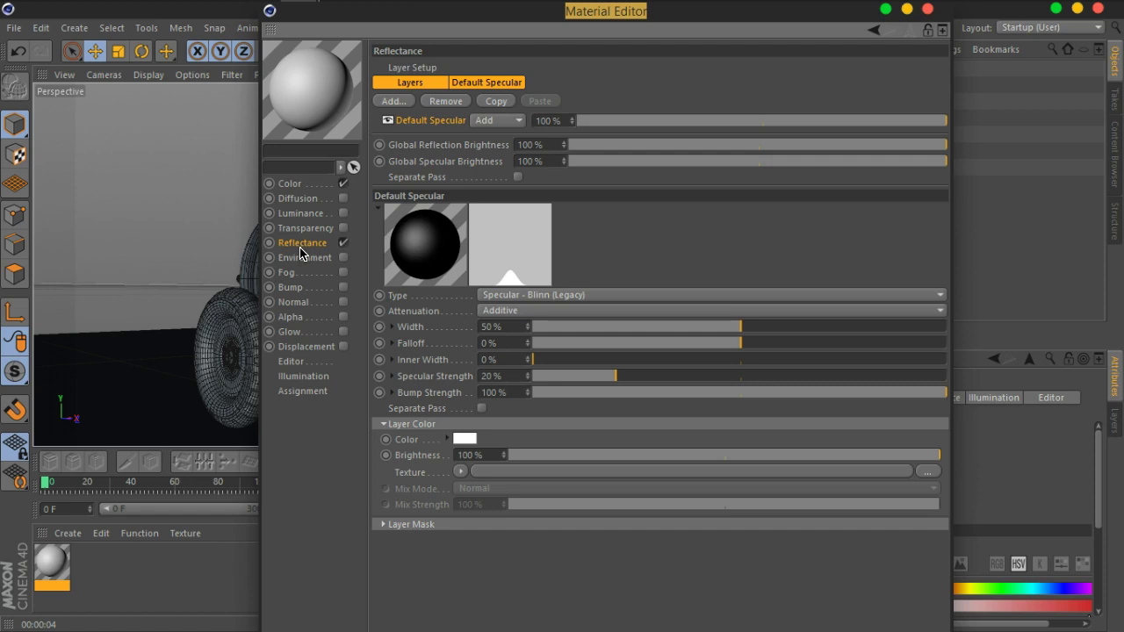
click(343, 243)
click(289, 184)
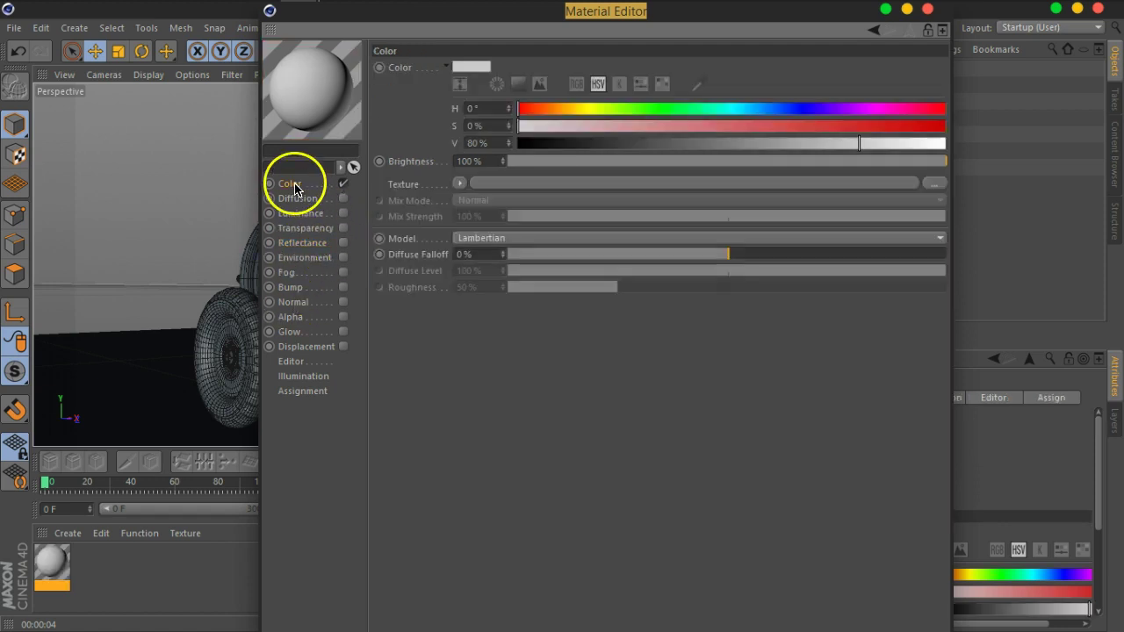
click(343, 185)
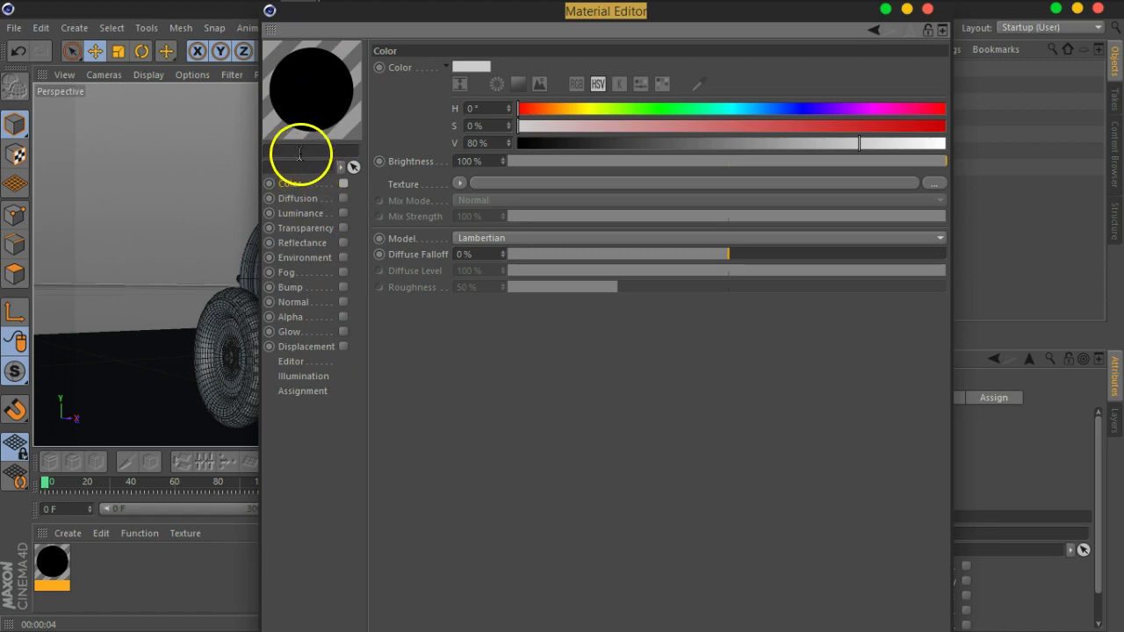
Step: Rename the material to GI Sky and bring up its Luminance channel
click(298, 146)
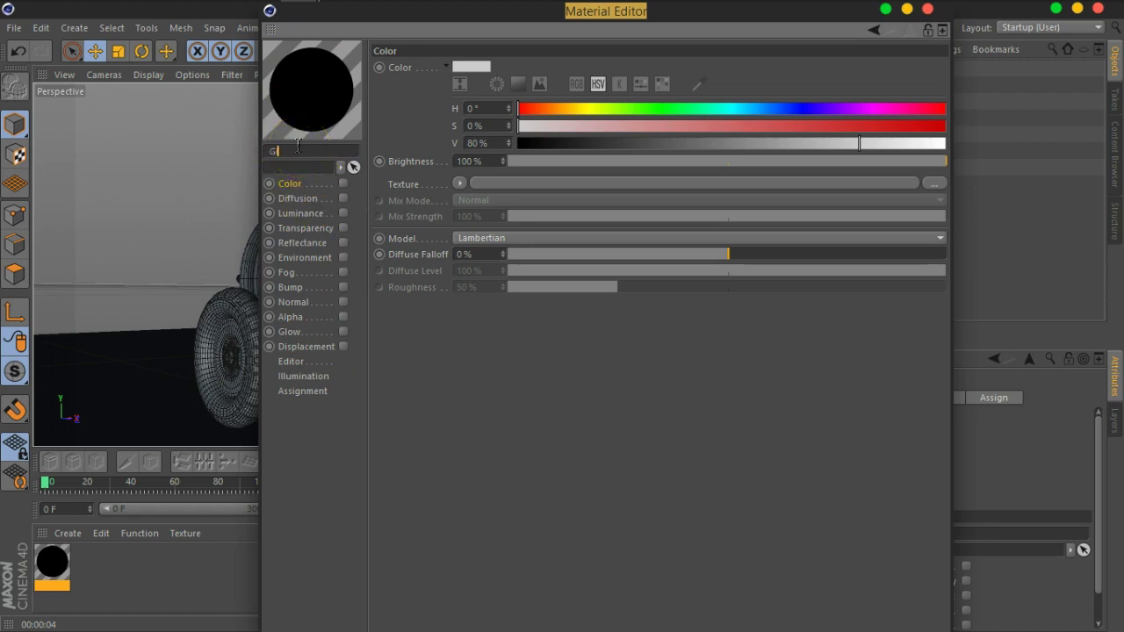
text(I Sky)
click(298, 214)
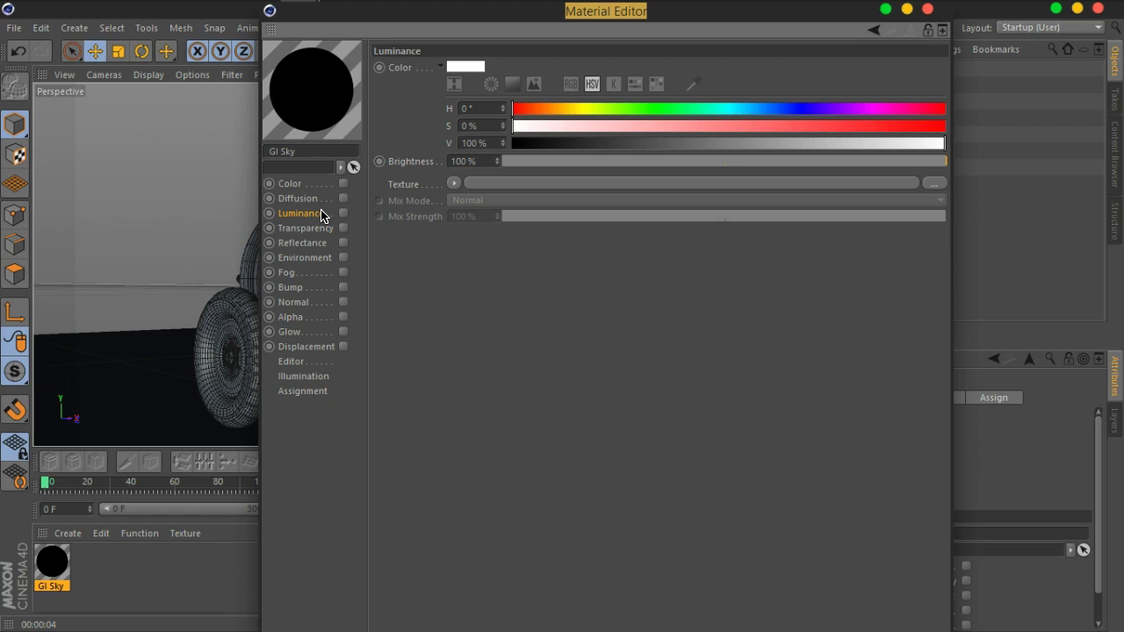
Step: Turn on GI Sky's Luminance channel and bring up the list of luminance texture shaders
click(342, 215)
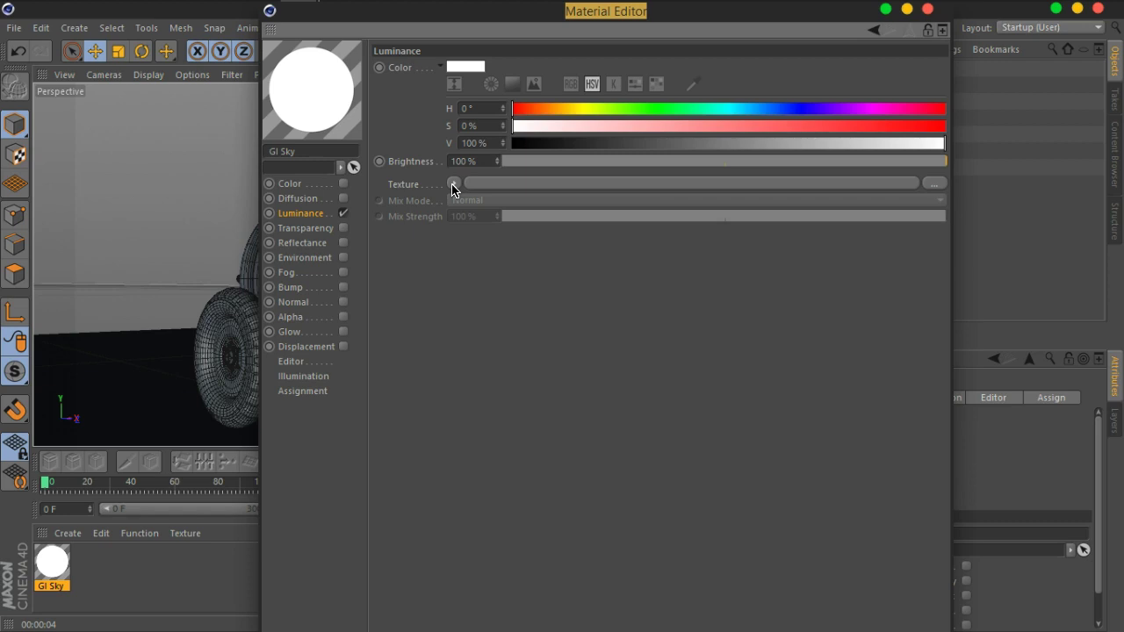
click(545, 283)
click(454, 183)
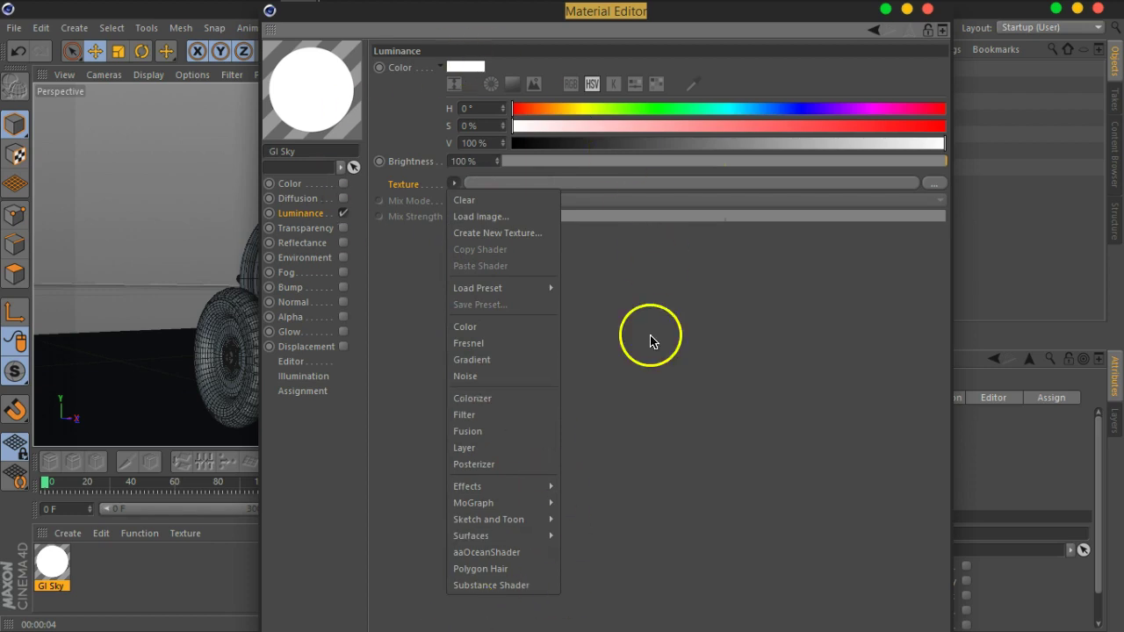
Step: Start loading an image for the luminance texture and browse to the Textures folder
click(504, 226)
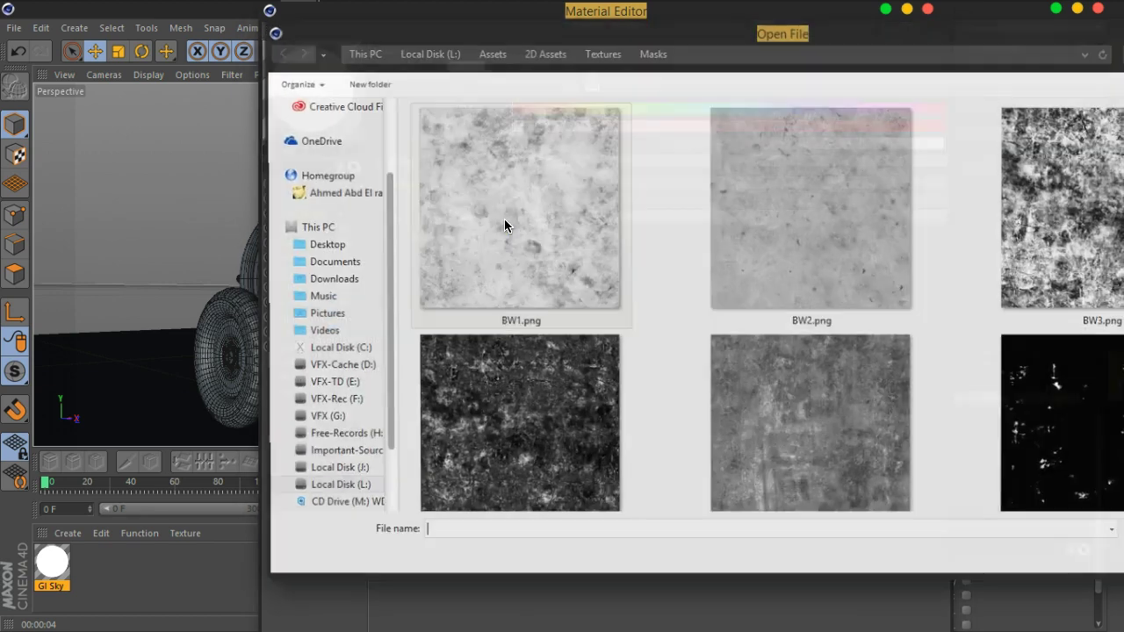
drag(579, 39, 523, 46)
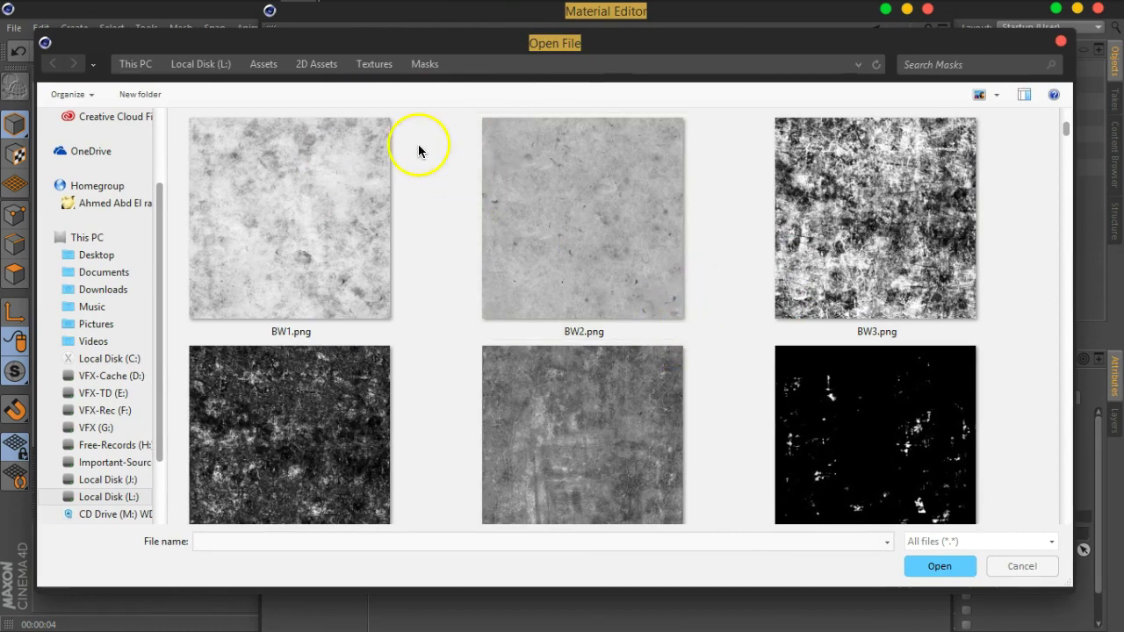
click(370, 74)
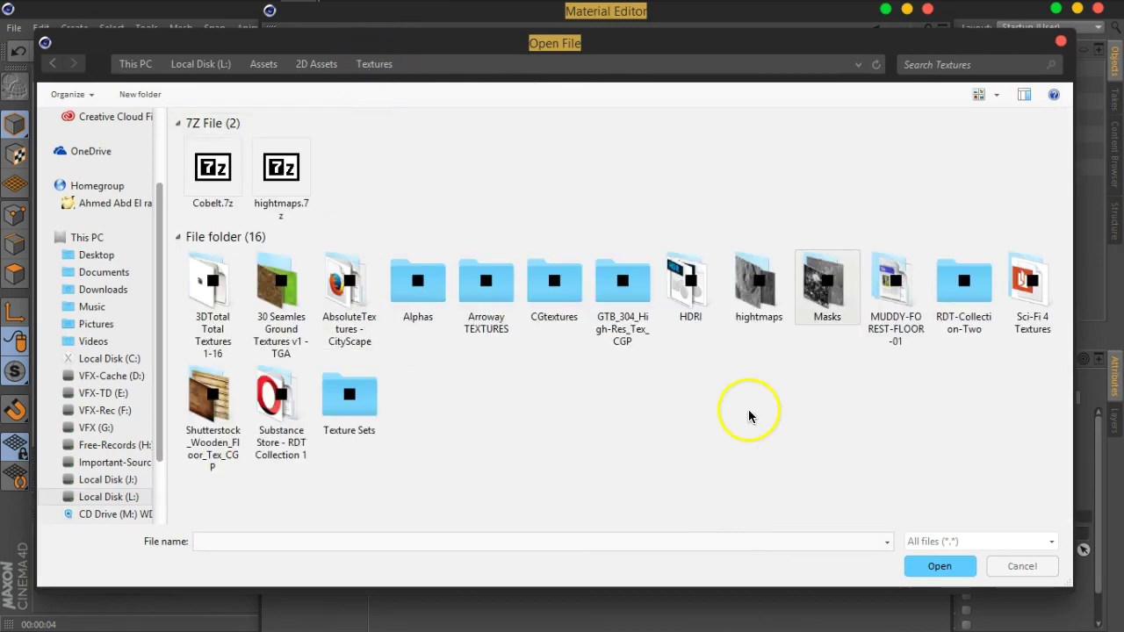
ctrl+scroll(752, 401, up, 1)
ctrl+scroll(751, 401, up, 1)
ctrl+scroll(710, 288, up, 1)
scroll(709, 290, down, 2)
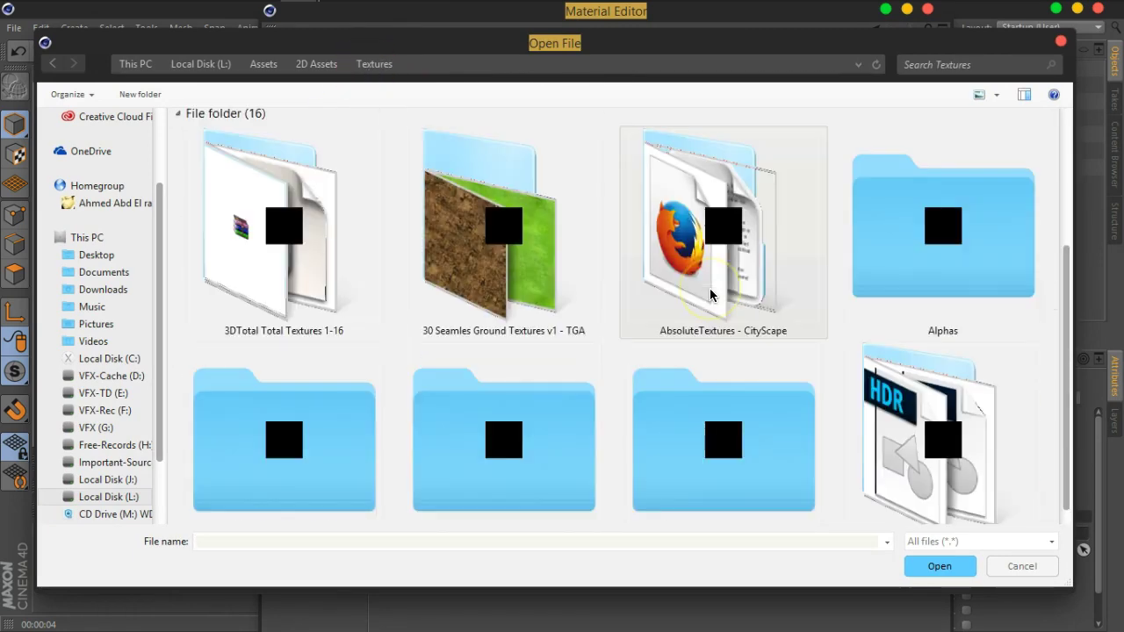
scroll(710, 294, down, 3)
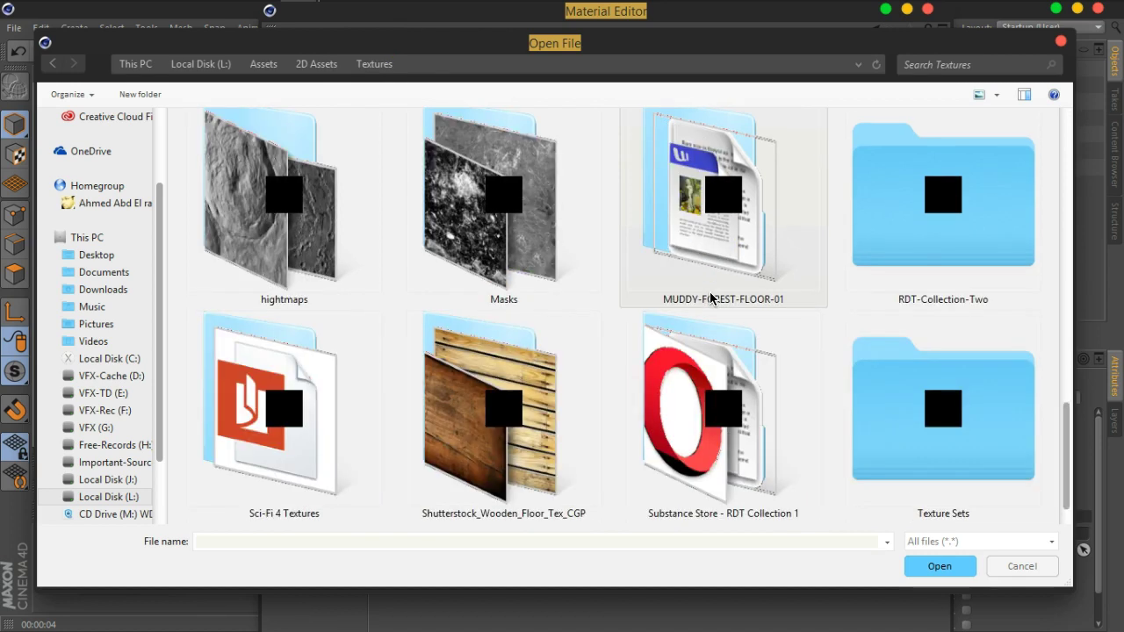
scroll(711, 297, up, 2)
Step: Open HDRI > Environment_Lighting_HDRi_Collection and load DS360_004_Ref.hdr
double_click(940, 252)
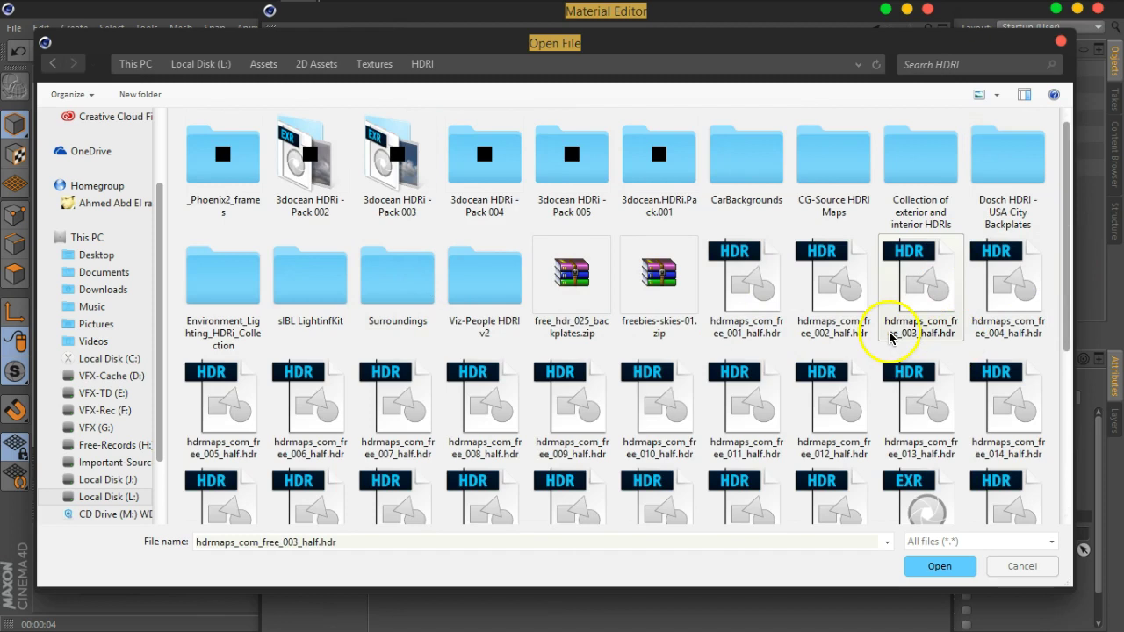
scroll(566, 281, down, 5)
scroll(615, 228, up, 5)
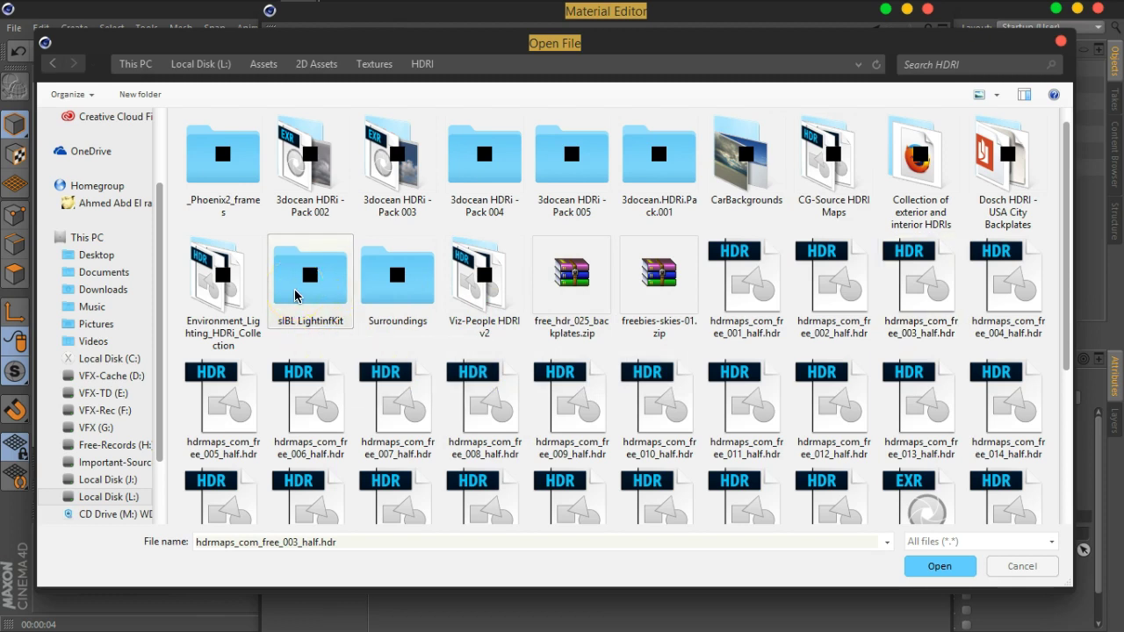
double_click(223, 267)
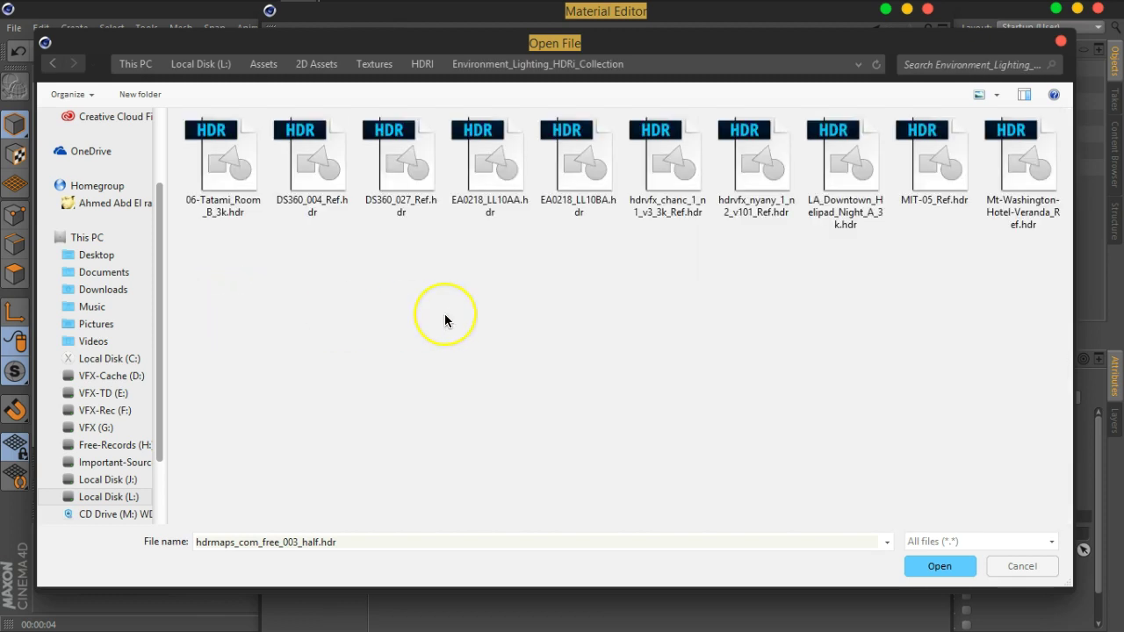
double_click(306, 189)
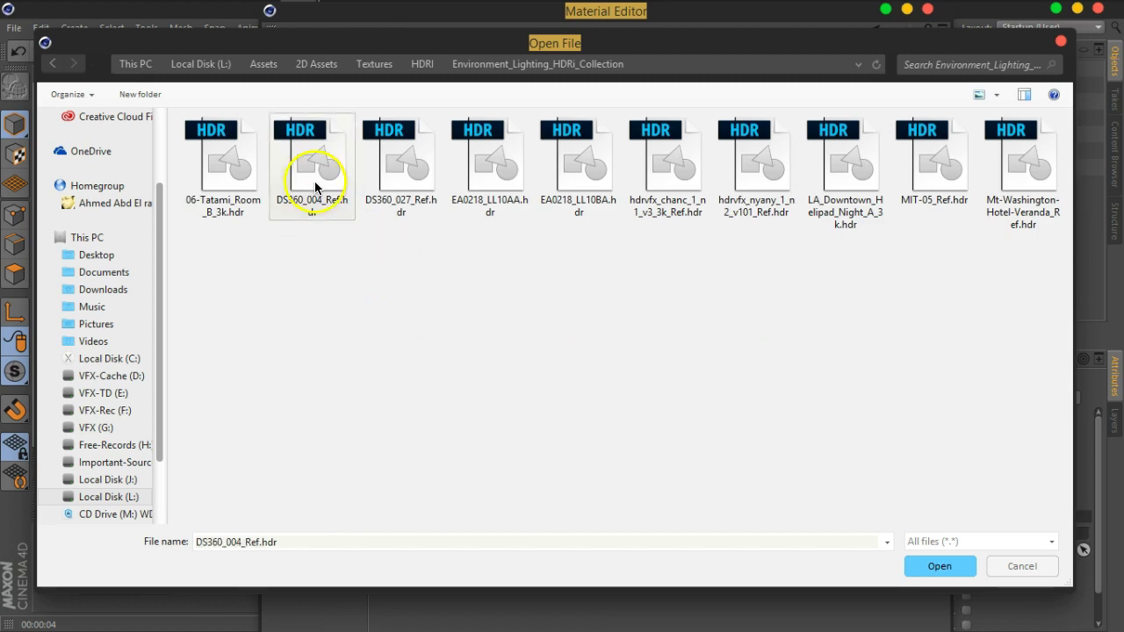
Step: Keep DS360_004_Ref.hdr out of the project folder and spin the preview sphere to inspect it
click(657, 381)
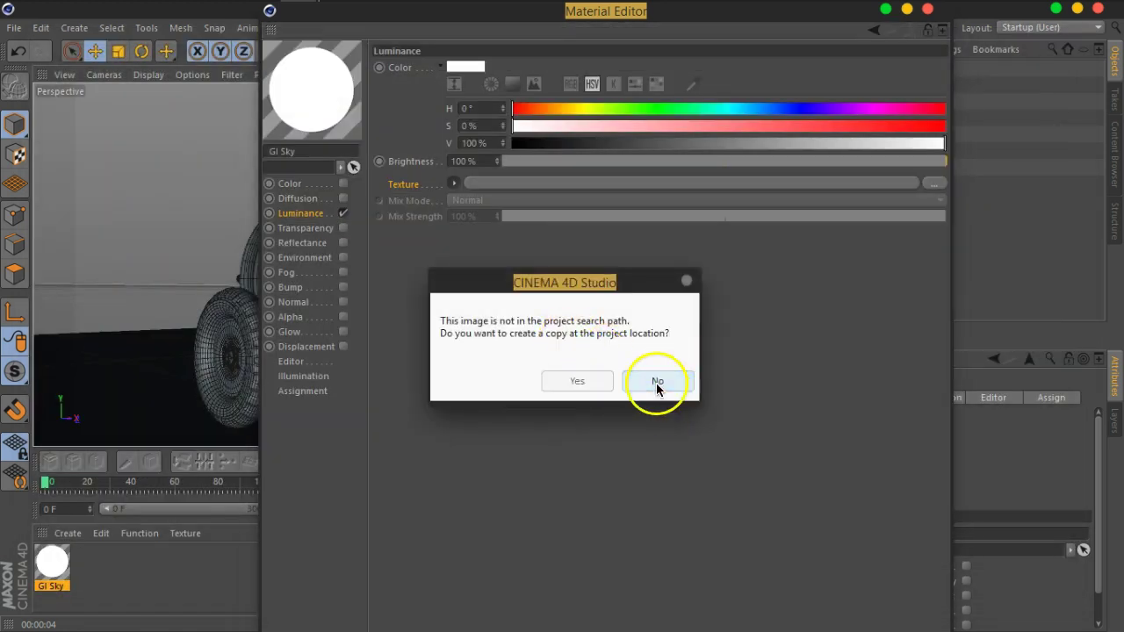
drag(326, 113, 302, 74)
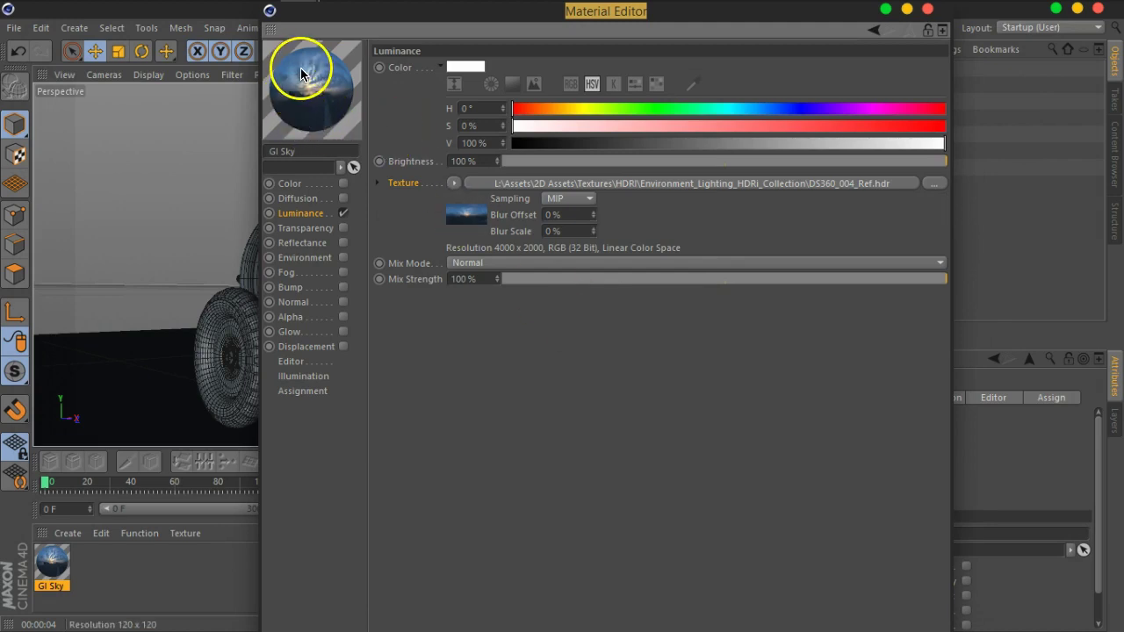
drag(423, 12, 465, 26)
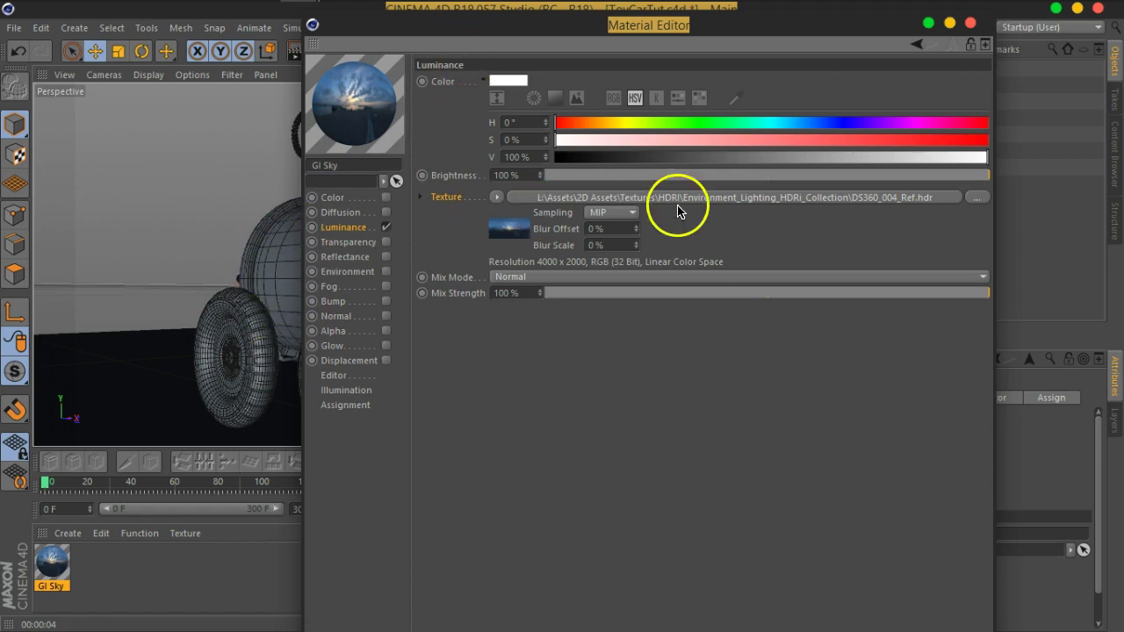
Step: Swap the luminance texture for hdri_empty-apartment_0046-01_cg-source.hdr from CG-Source HDRI Maps, without copying it
click(976, 197)
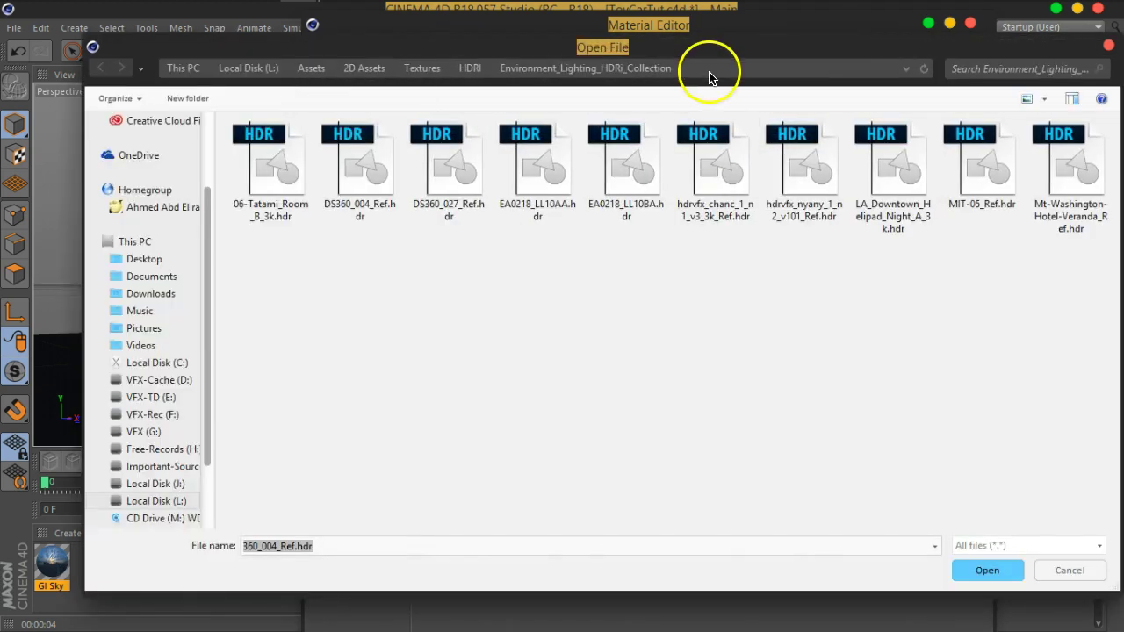
click(471, 68)
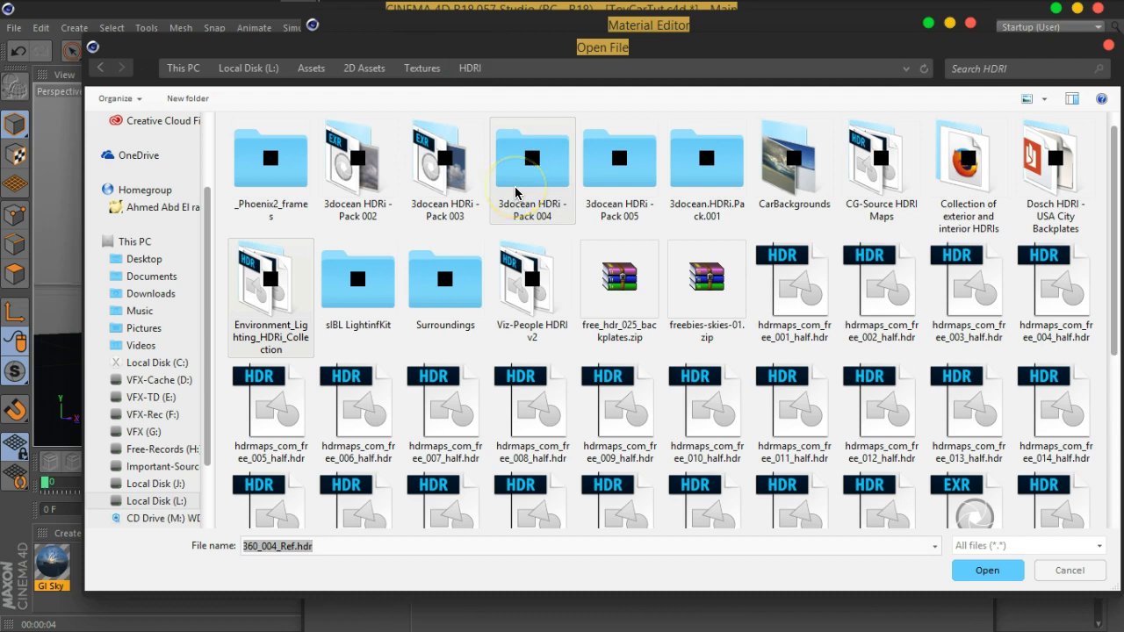
click(790, 329)
scroll(797, 303, down, 3)
scroll(798, 298, up, 3)
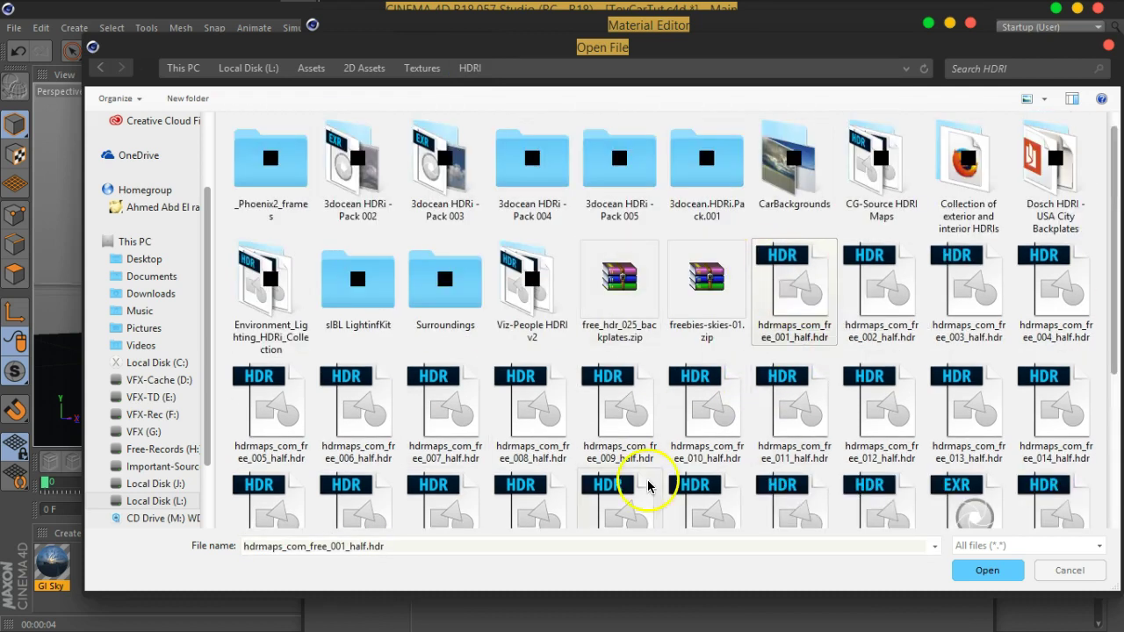
double_click(896, 186)
click(460, 183)
double_click(460, 182)
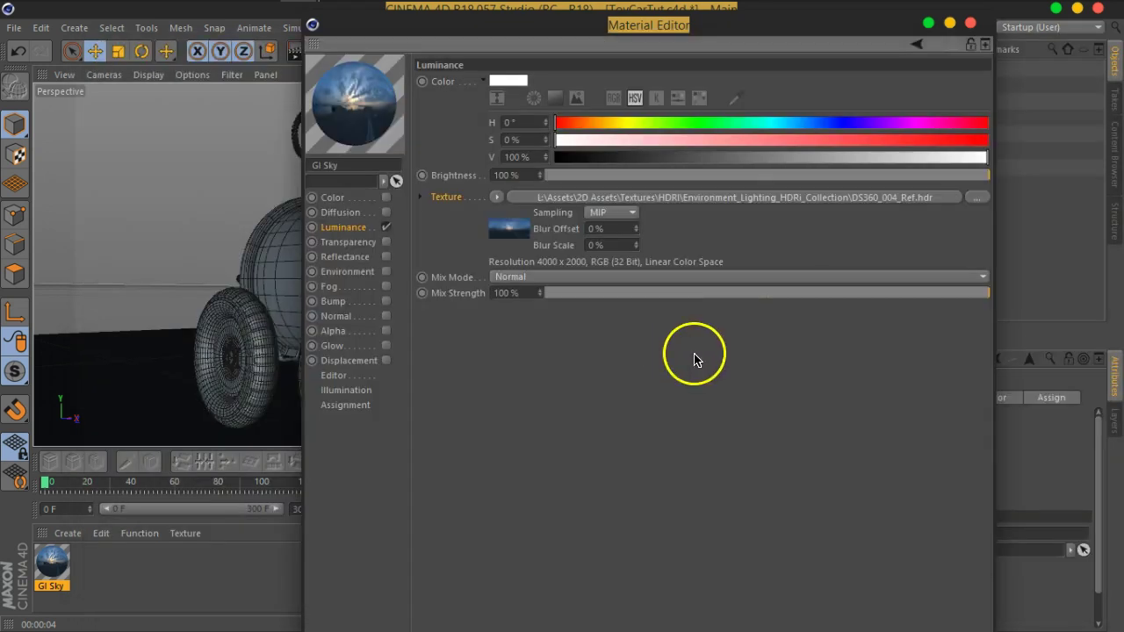
click(660, 376)
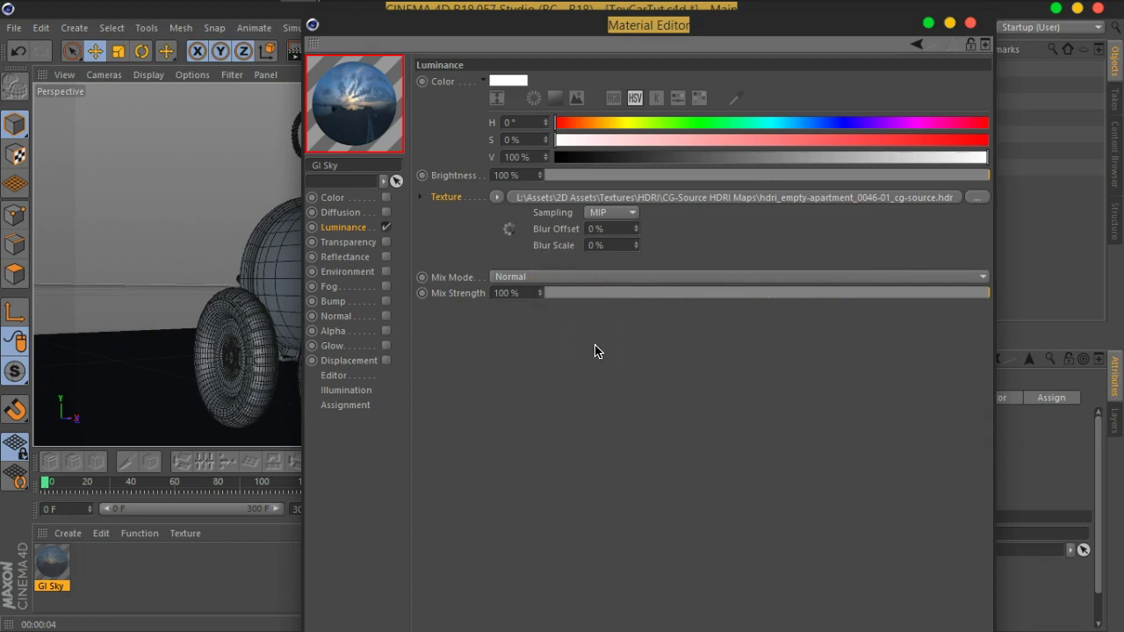
click(510, 233)
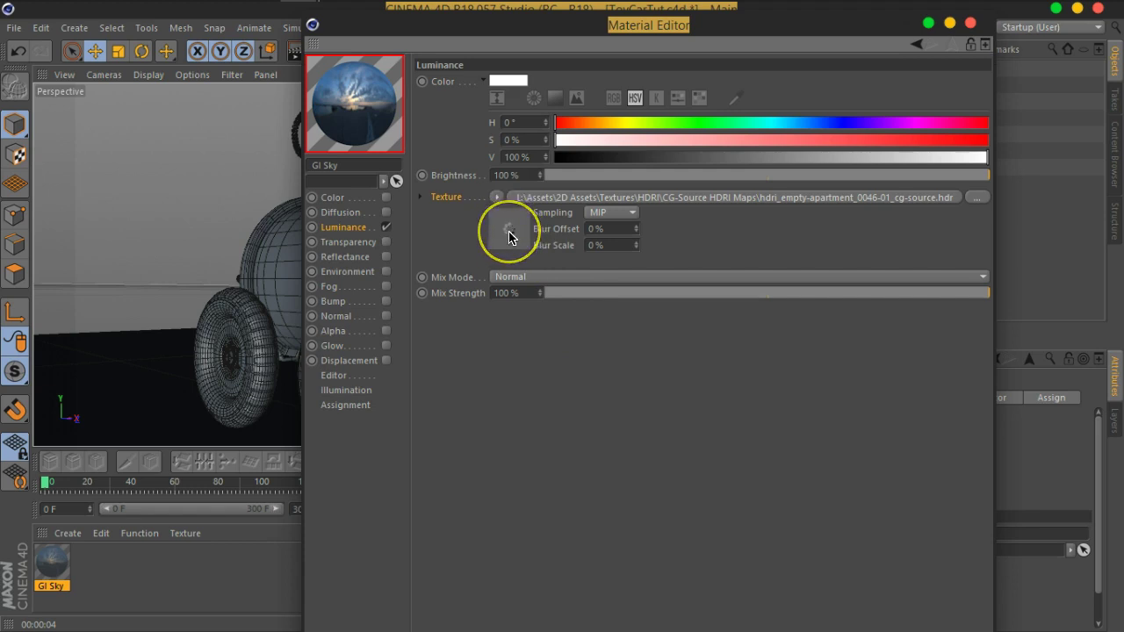
click(693, 208)
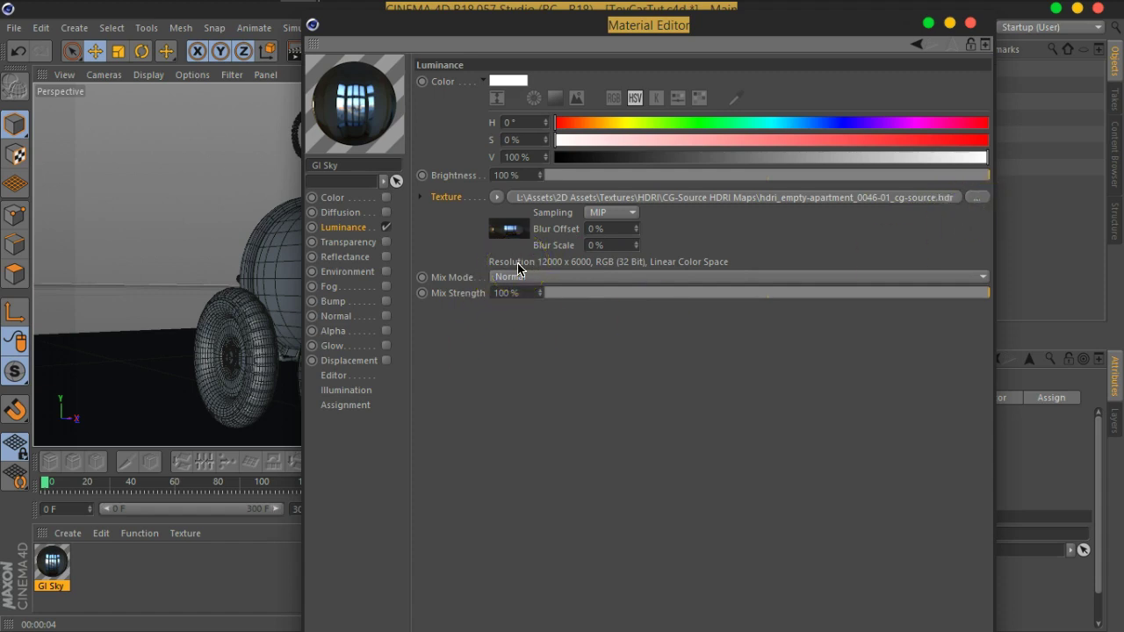
Step: Load 3DTotal_free_sample_4_Ref.hdr from sIBL LightinfKit > sIBL Lights, leaving it in place
click(975, 196)
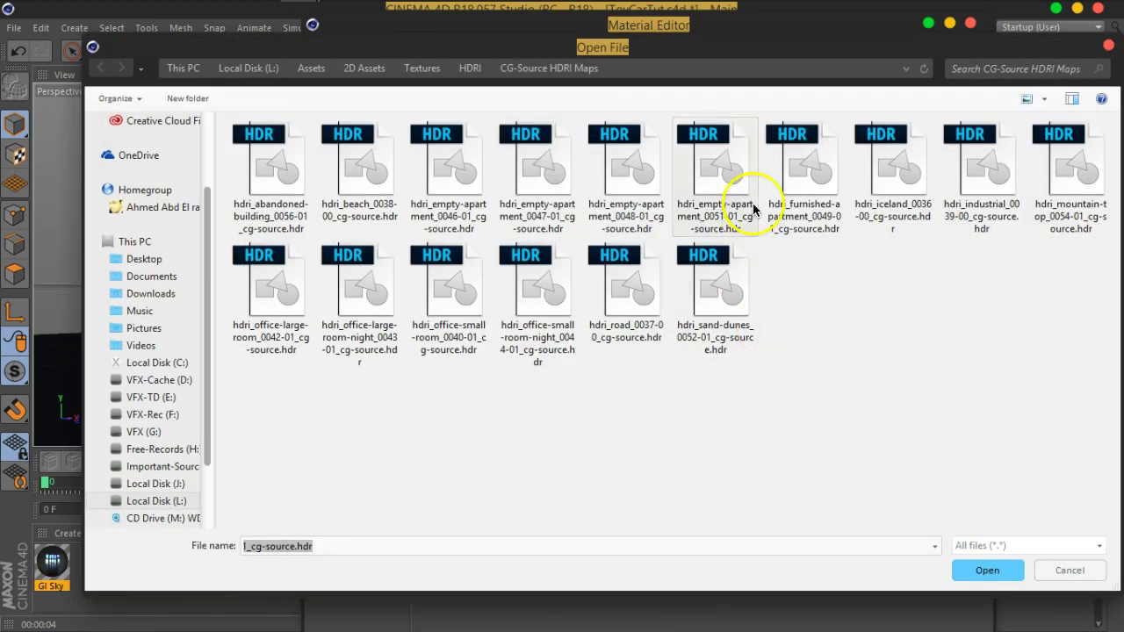
click(467, 67)
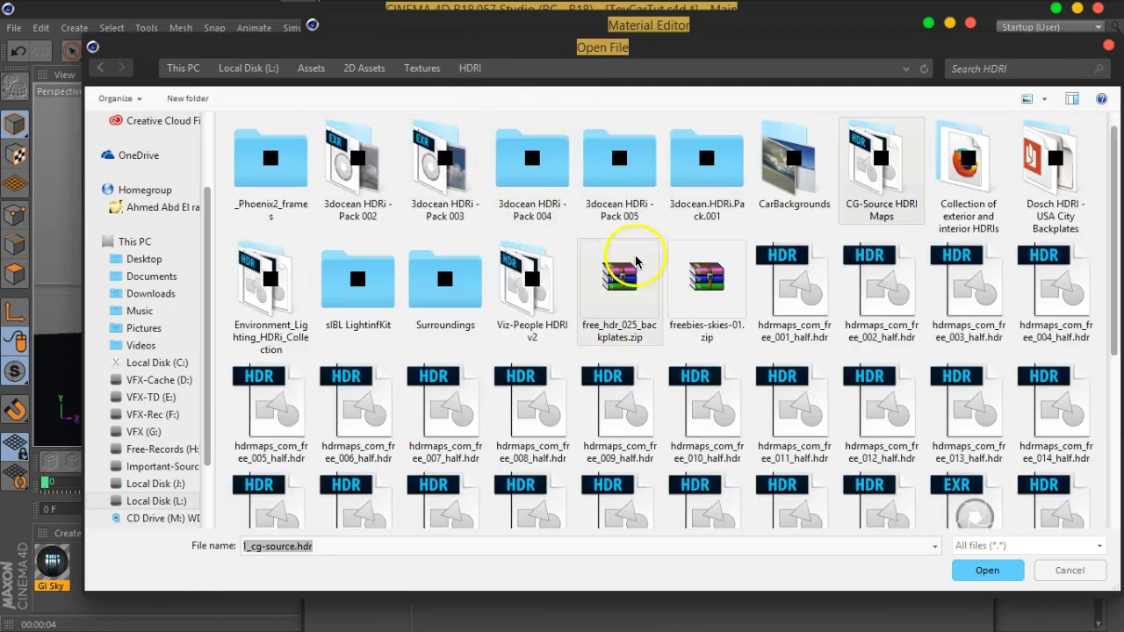
click(352, 325)
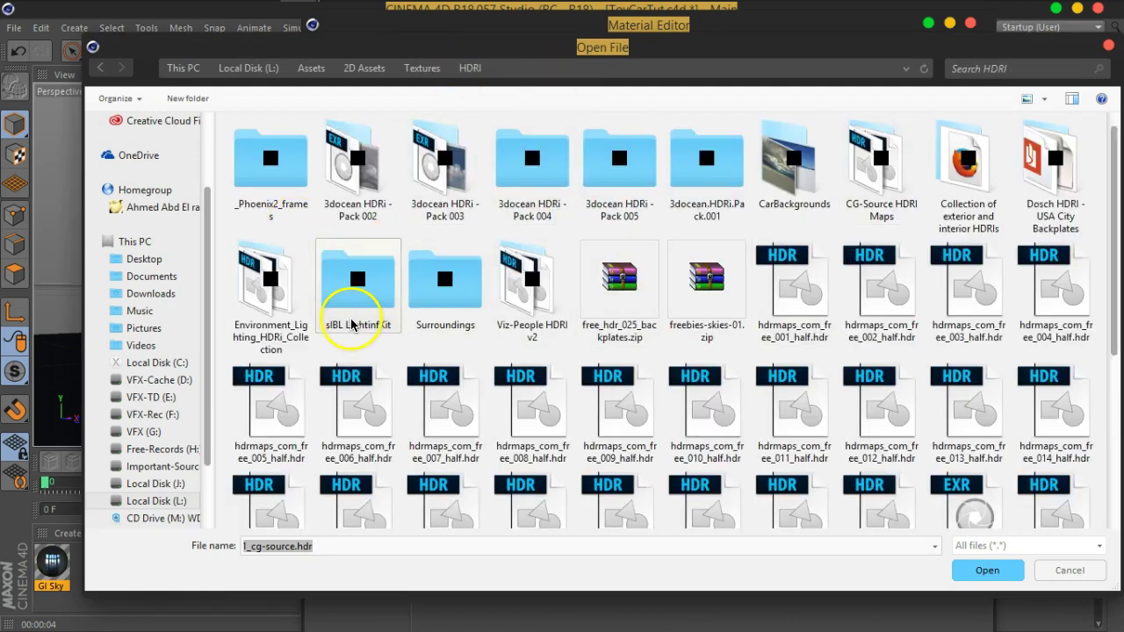
double_click(351, 325)
double_click(281, 176)
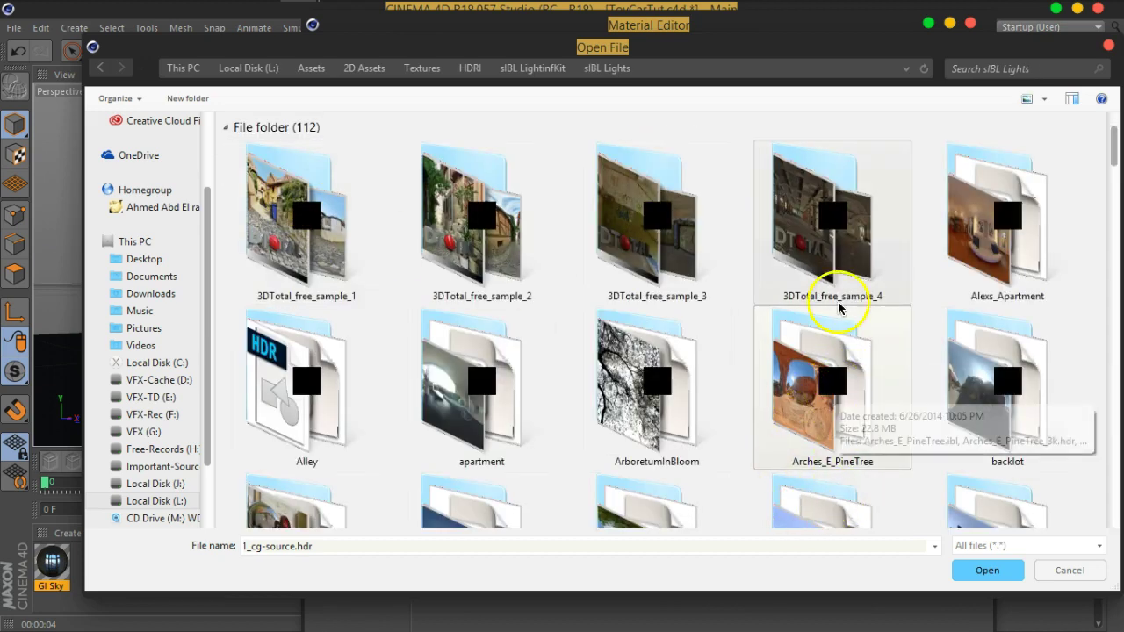
double_click(815, 198)
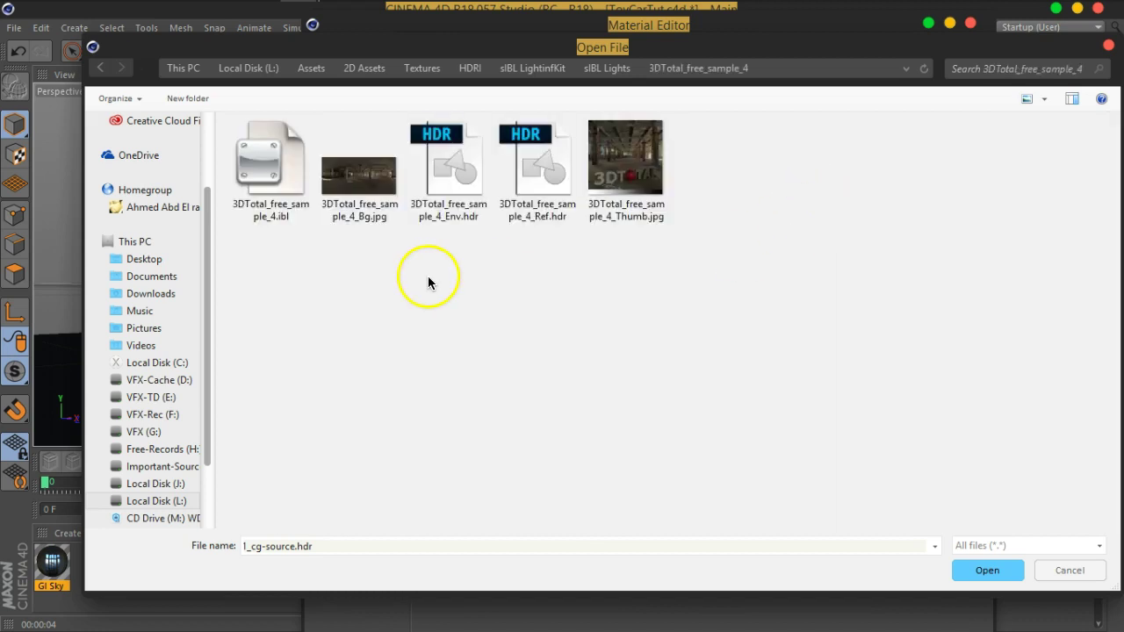
click(663, 189)
double_click(661, 187)
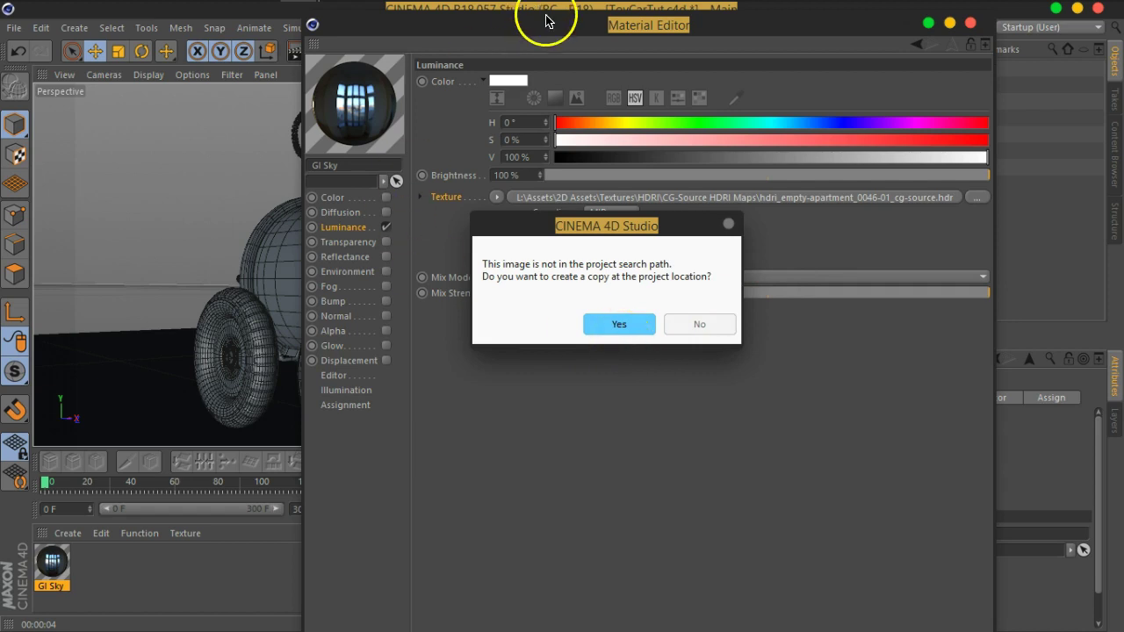
click(701, 324)
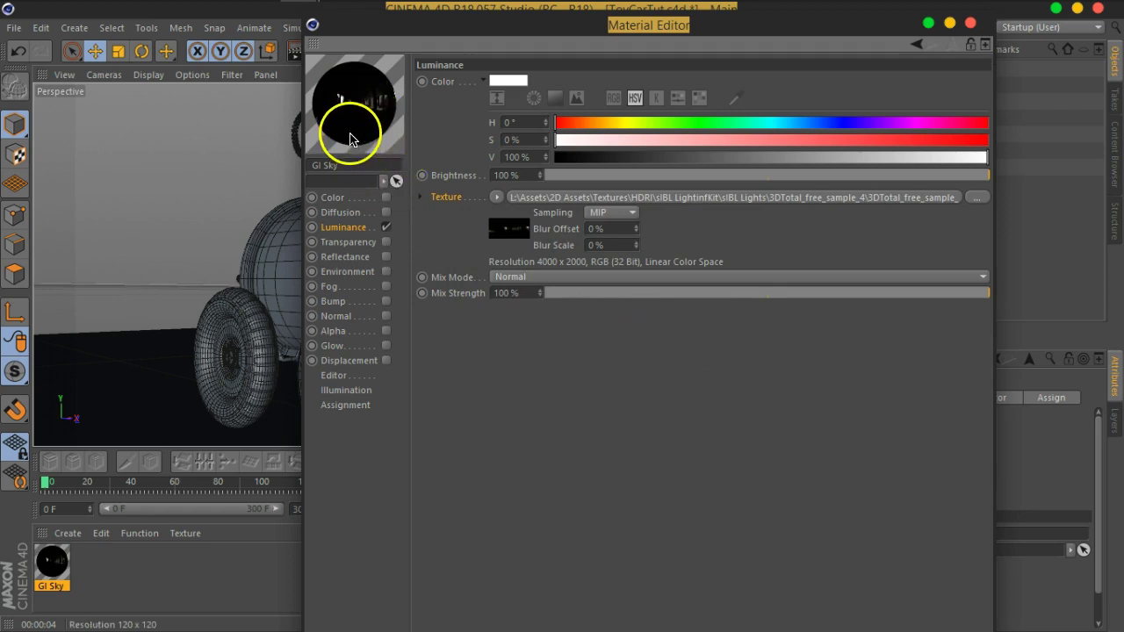
Step: Enlarge the GI Sky material preview and open it in its own window
drag(312, 59, 338, 84)
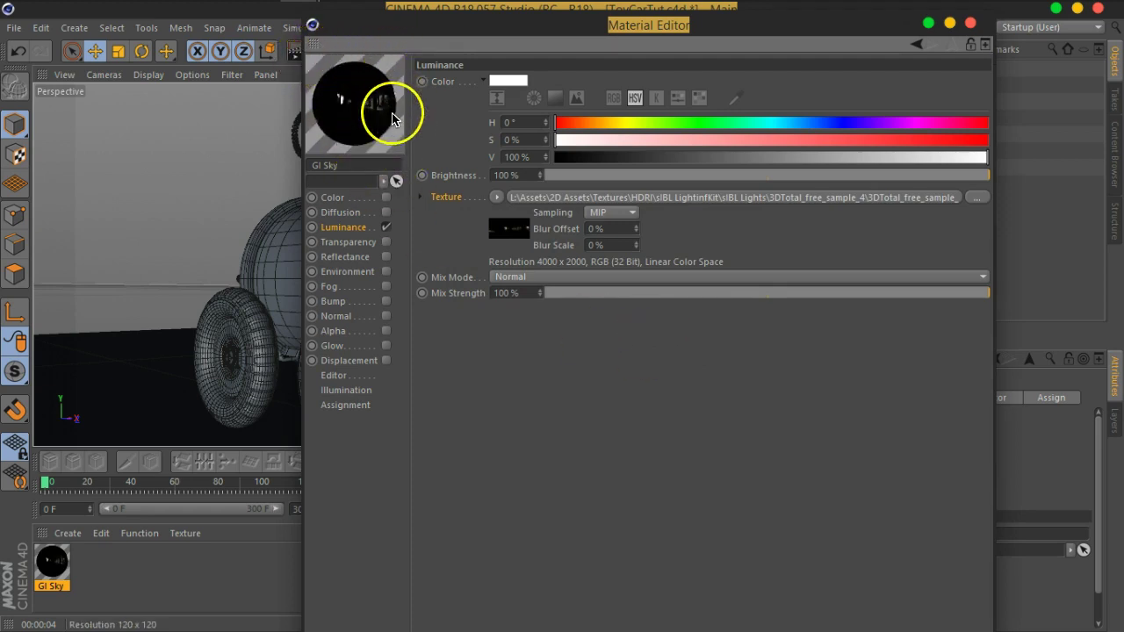
right_click(338, 84)
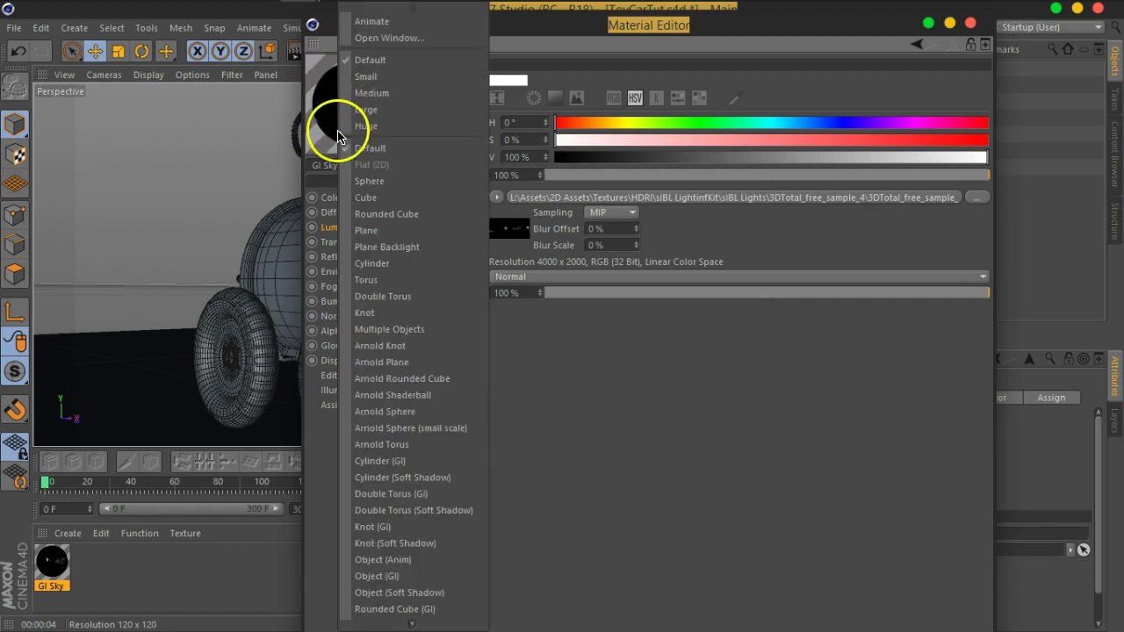
click(341, 121)
drag(361, 134, 343, 113)
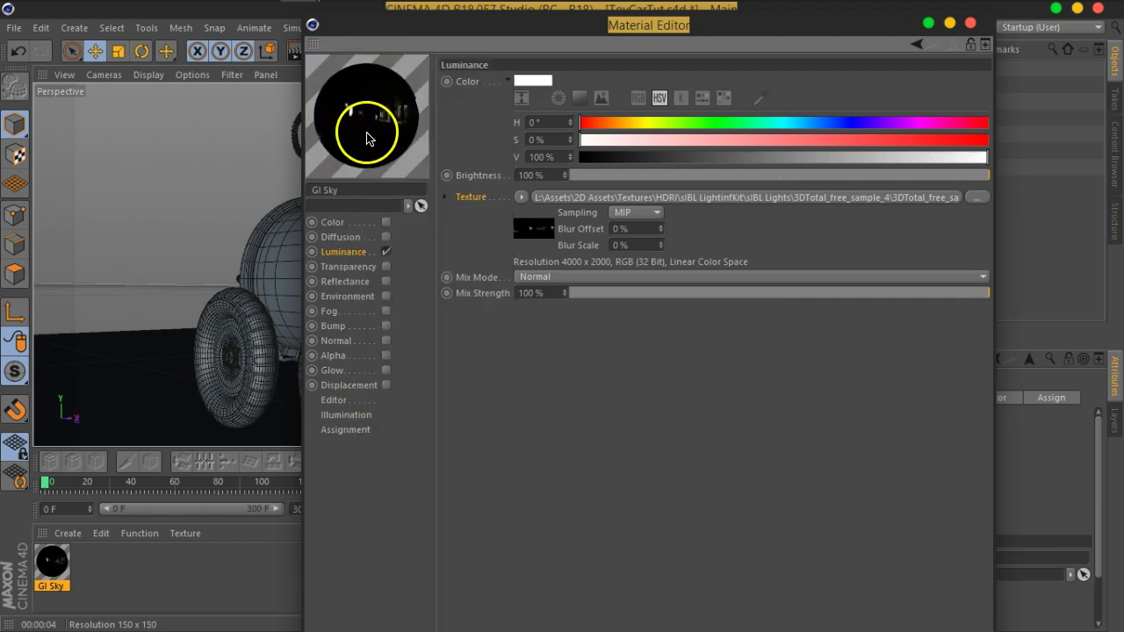
right_click(343, 110)
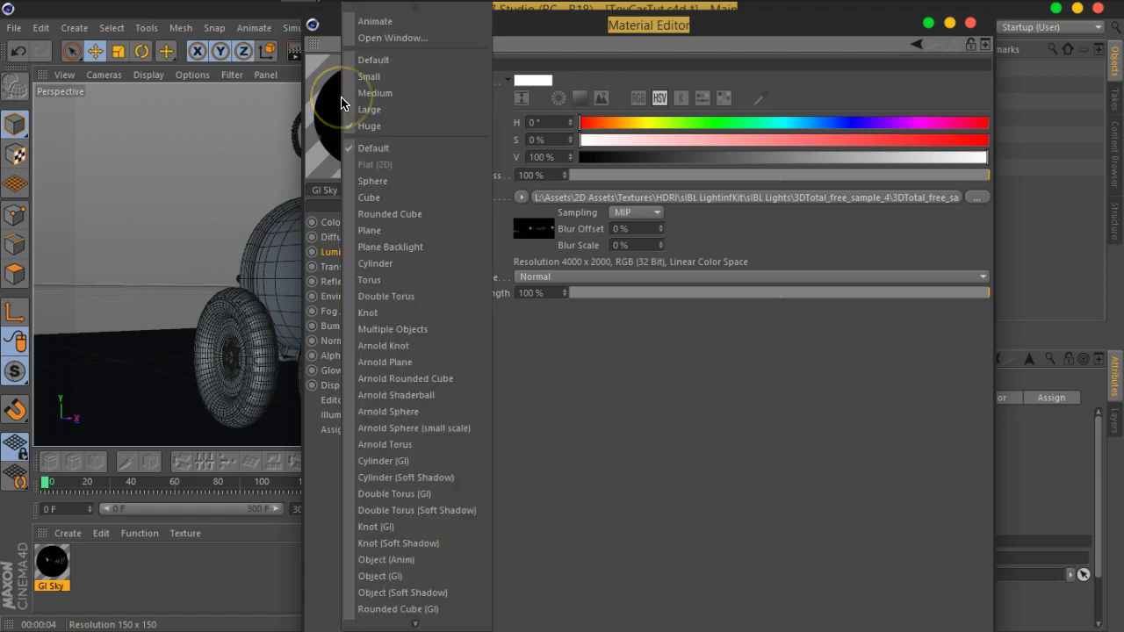
click(371, 38)
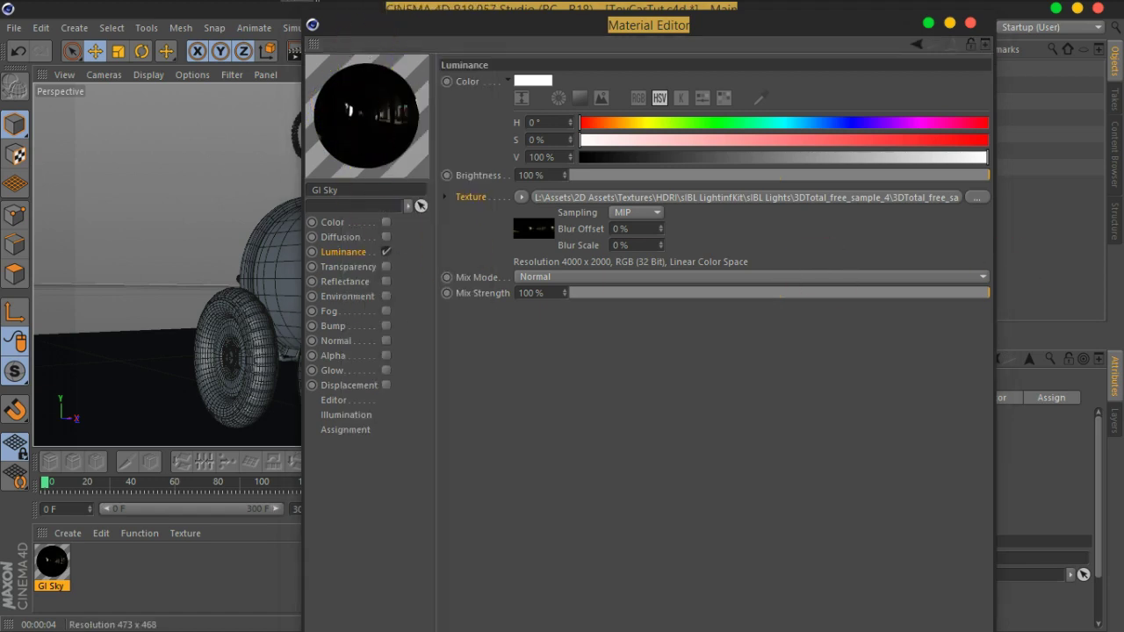
Step: Place and shrink the preview window, move the Material Editor aside, and rotate the sphere
drag(636, 148, 221, 45)
drag(453, 37, 605, 37)
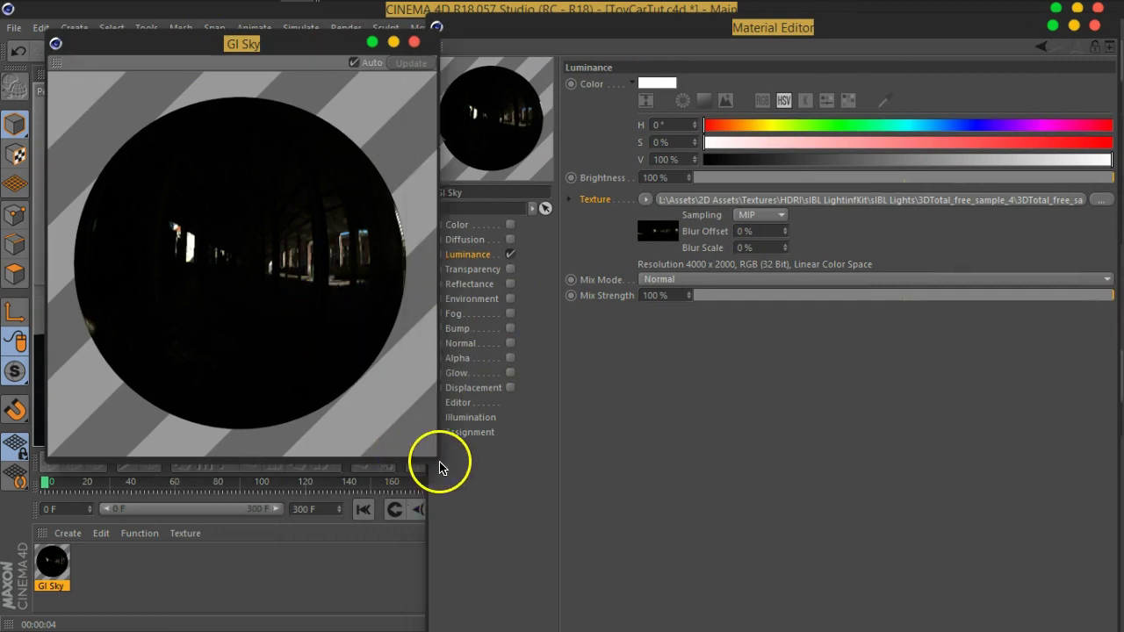
mouse_move(439, 460)
mouse_down()
mouse_move(382, 408)
mouse_move(380, 359)
mouse_up()
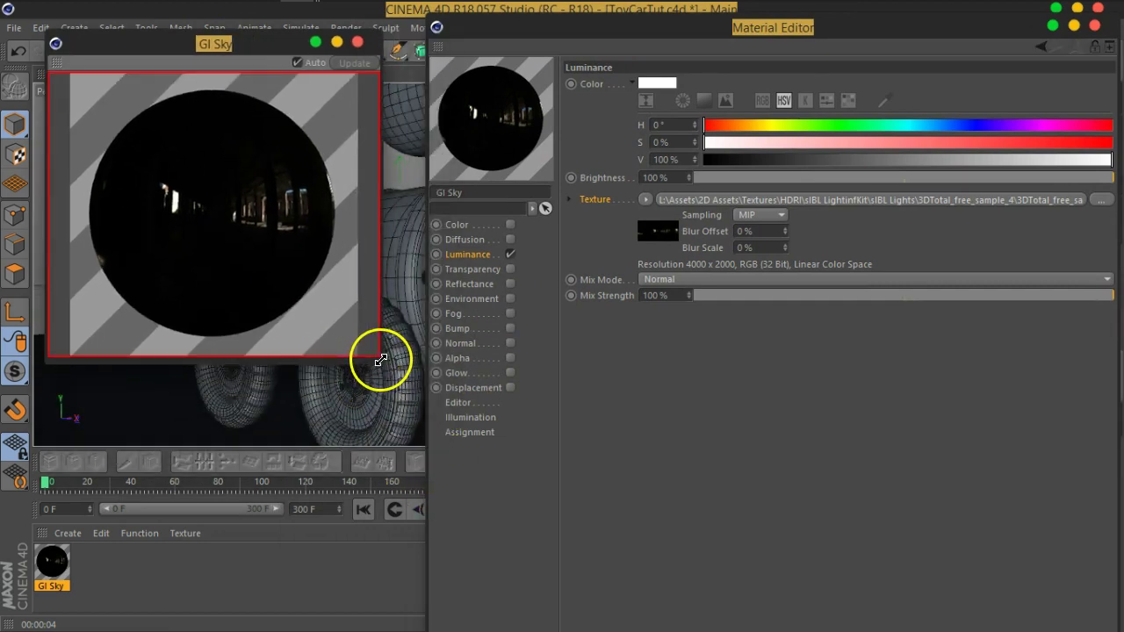
drag(490, 39, 448, 31)
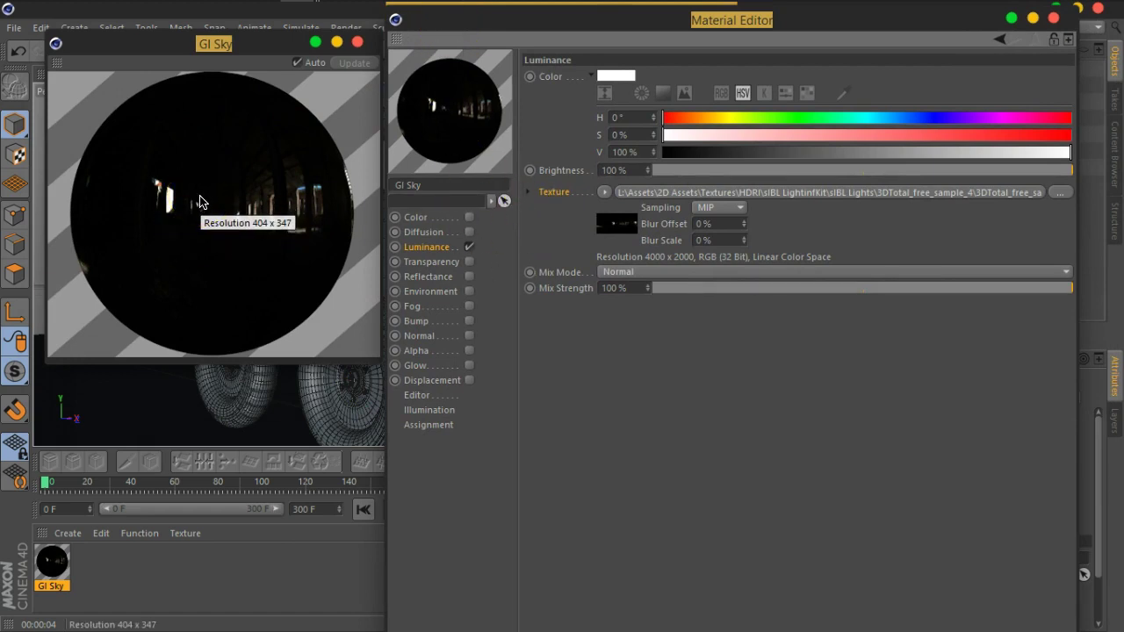
mouse_move(200, 202)
drag(200, 202, 266, 287)
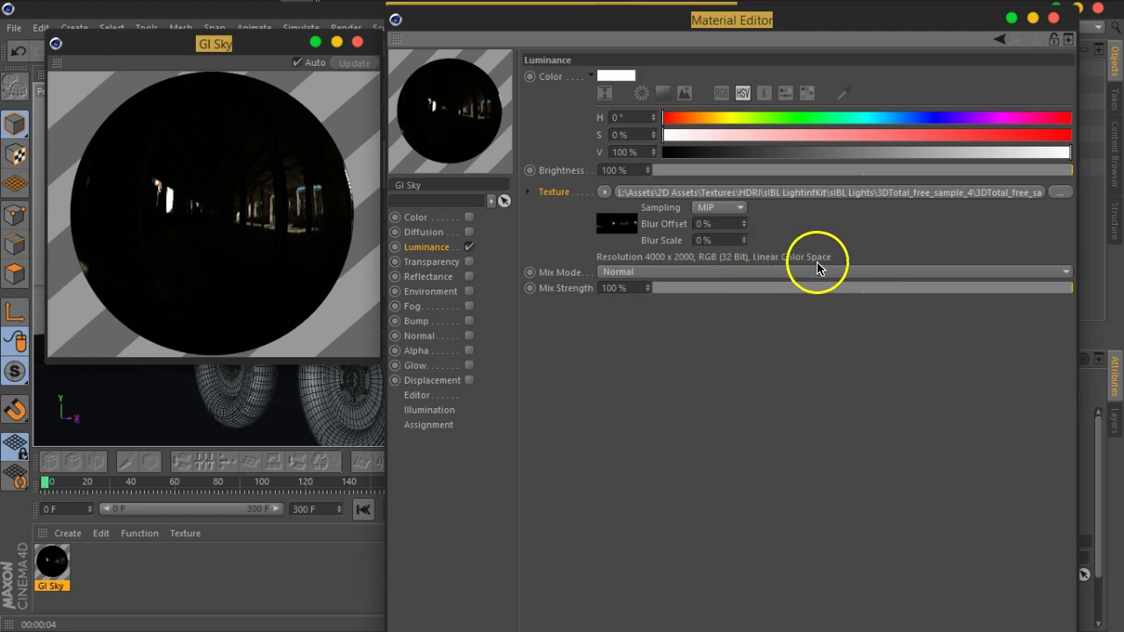
Step: Set the HDRI bitmap shader's Color Profile to Linear
click(612, 229)
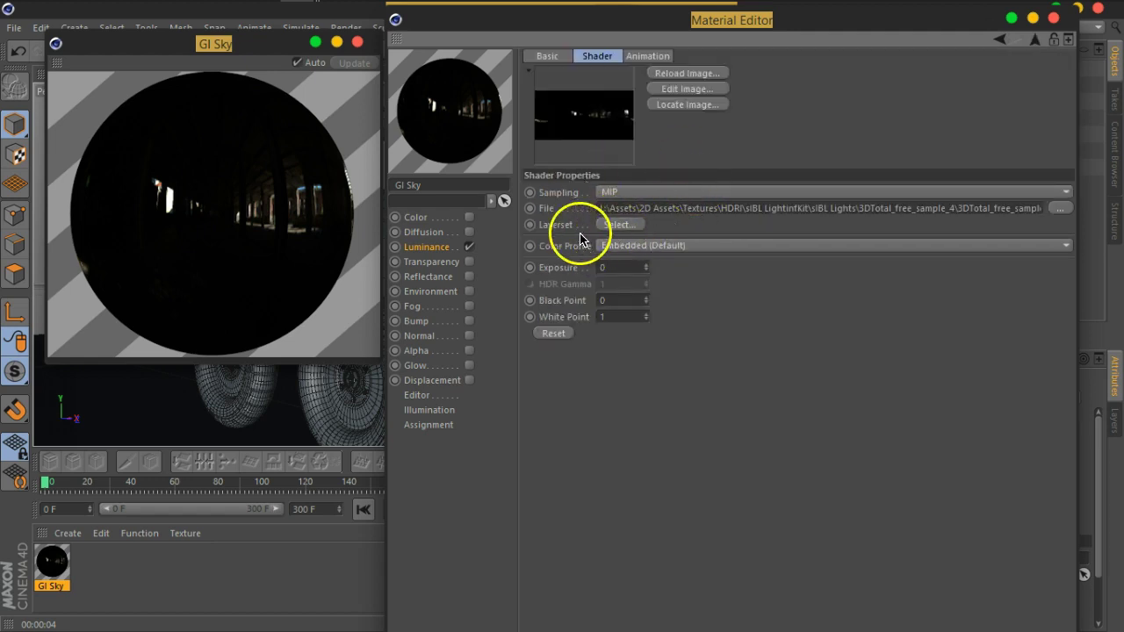
click(657, 248)
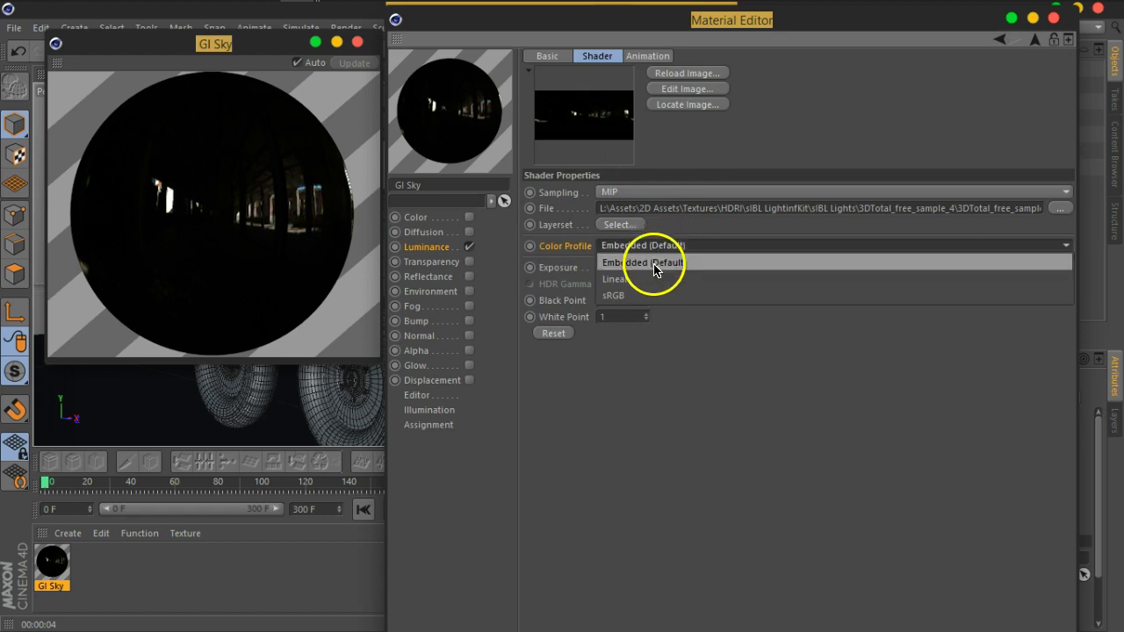
click(647, 281)
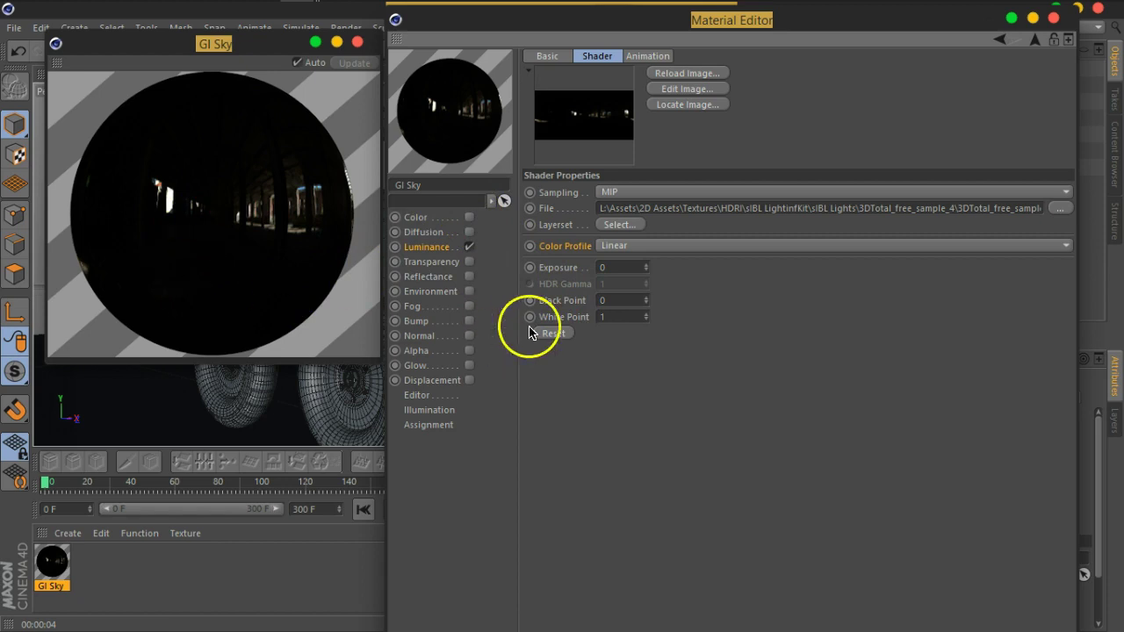
Step: Raise the HDRI Exposure, settling on a typed value of 6
drag(645, 267, 650, 122)
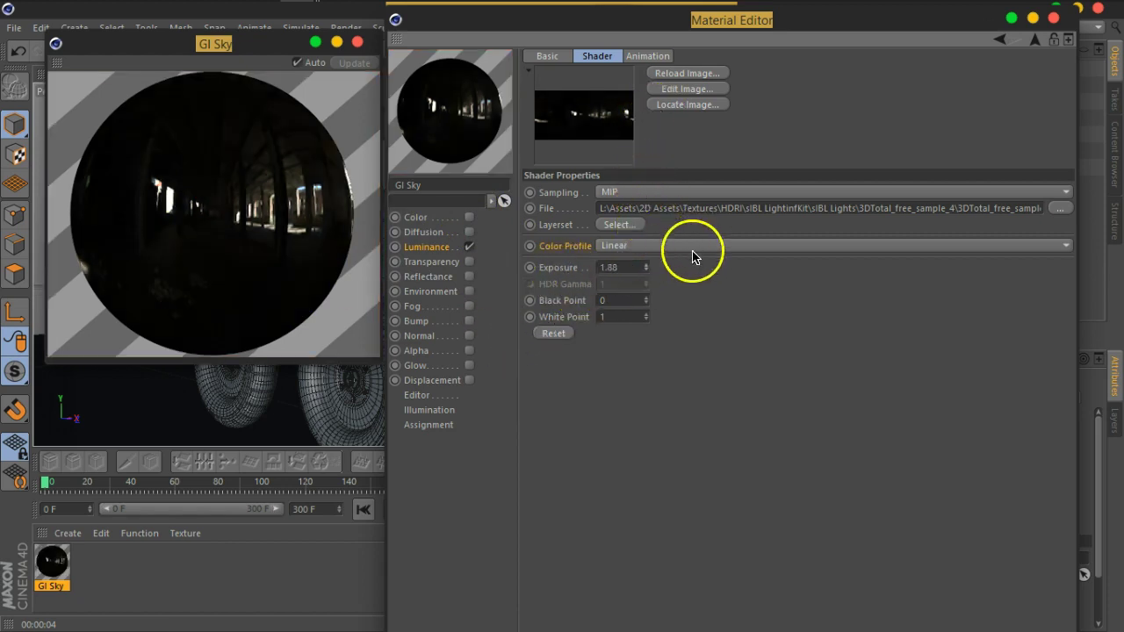
drag(649, 269, 654, 208)
drag(645, 268, 653, 251)
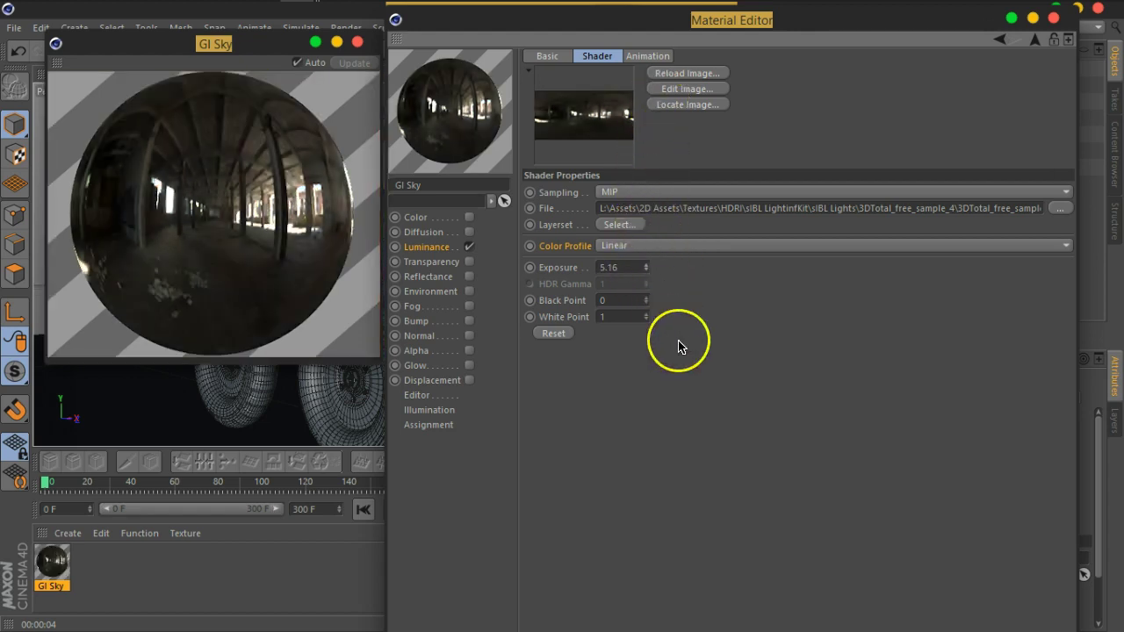
click(633, 267)
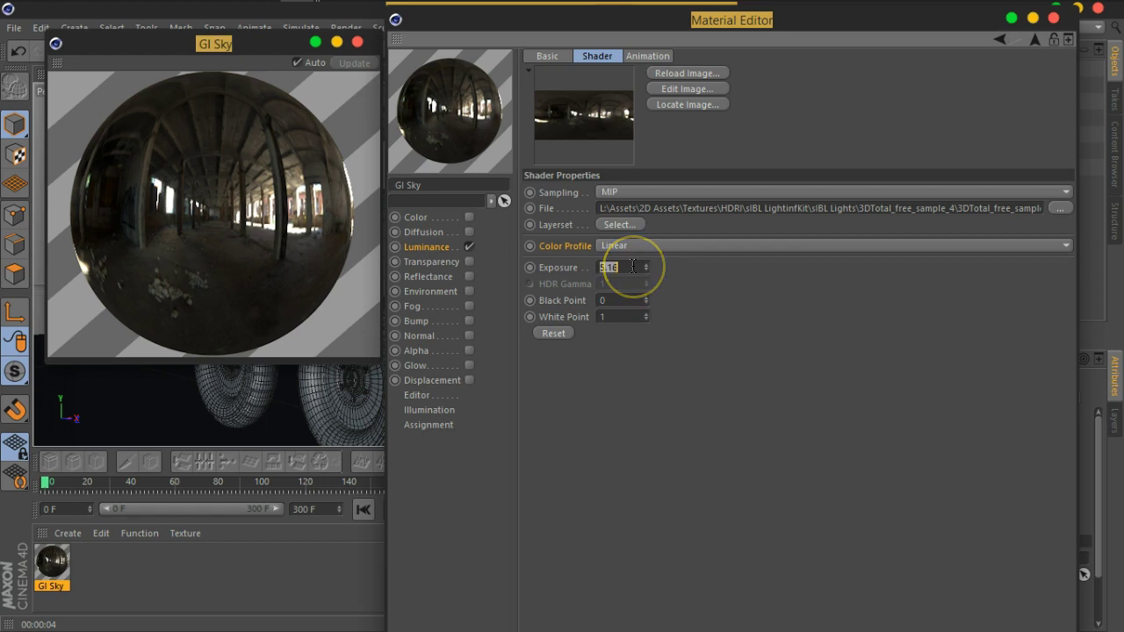
text(6)
key(Return)
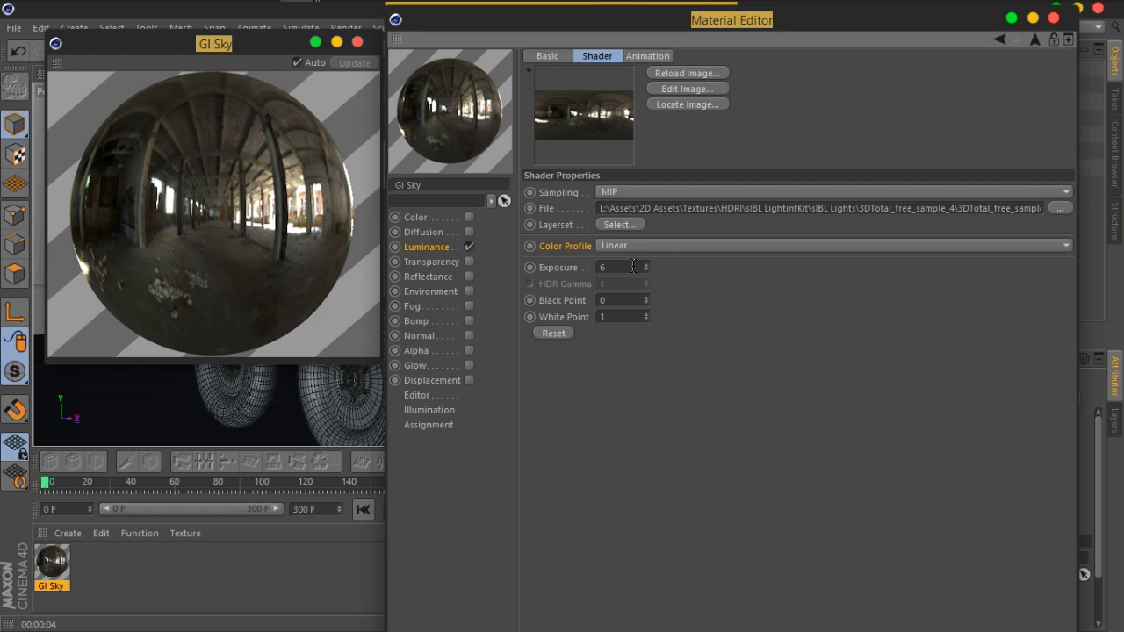
Step: Lower the White Point to about 0.35 after briefly testing the Black Point
click(296, 269)
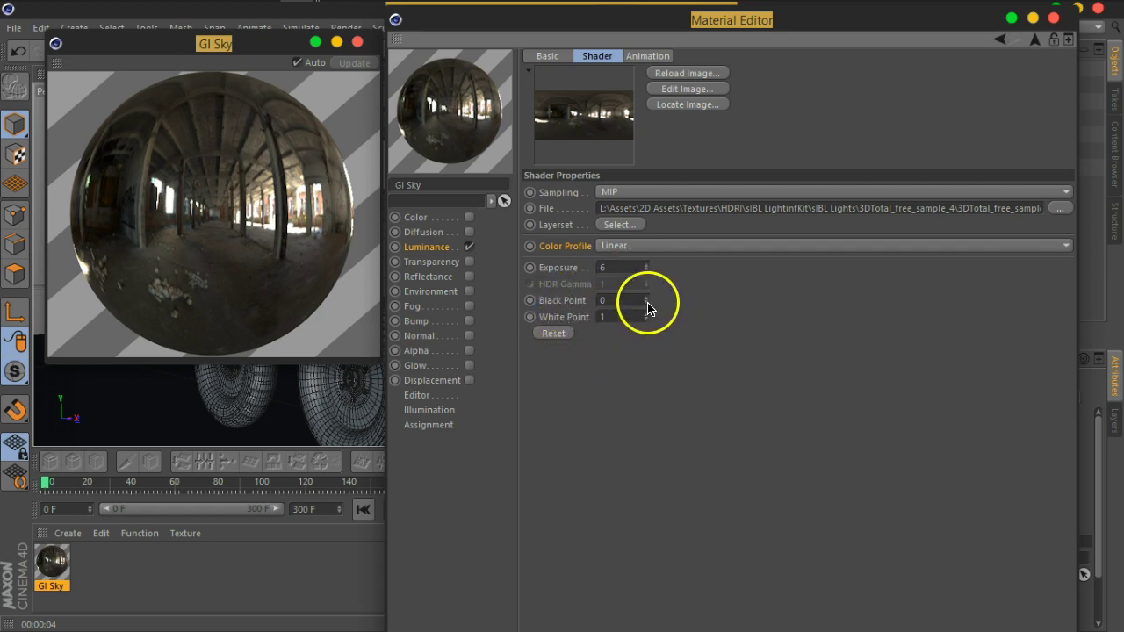
mouse_move(645, 303)
mouse_down()
mouse_move(646, 282)
mouse_move(647, 326)
mouse_move(644, 306)
mouse_up()
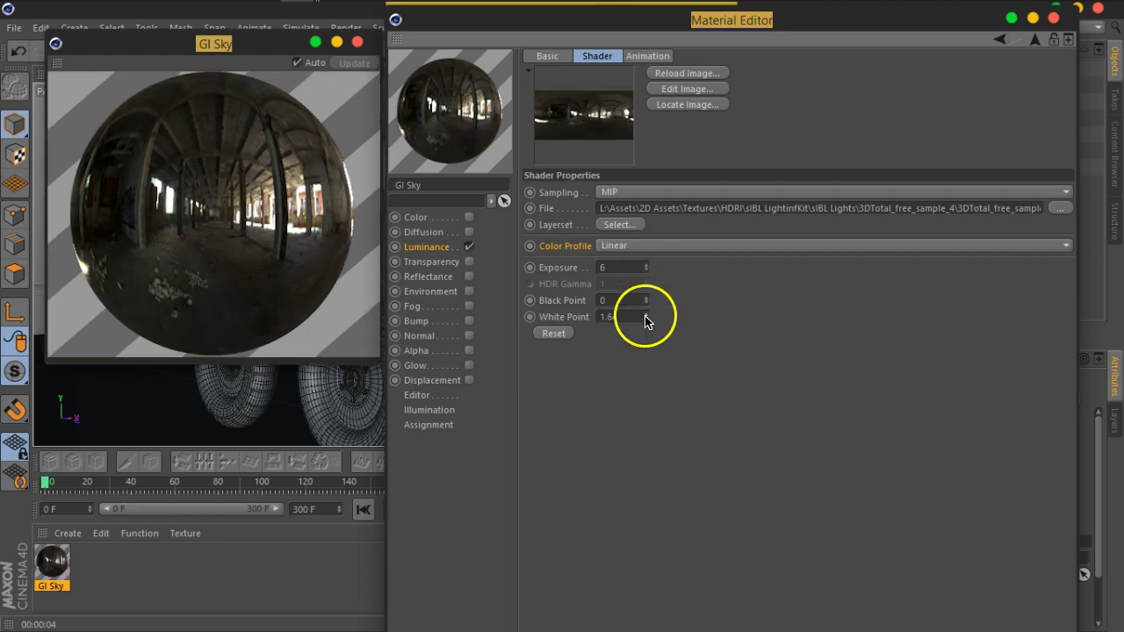
drag(644, 321, 645, 380)
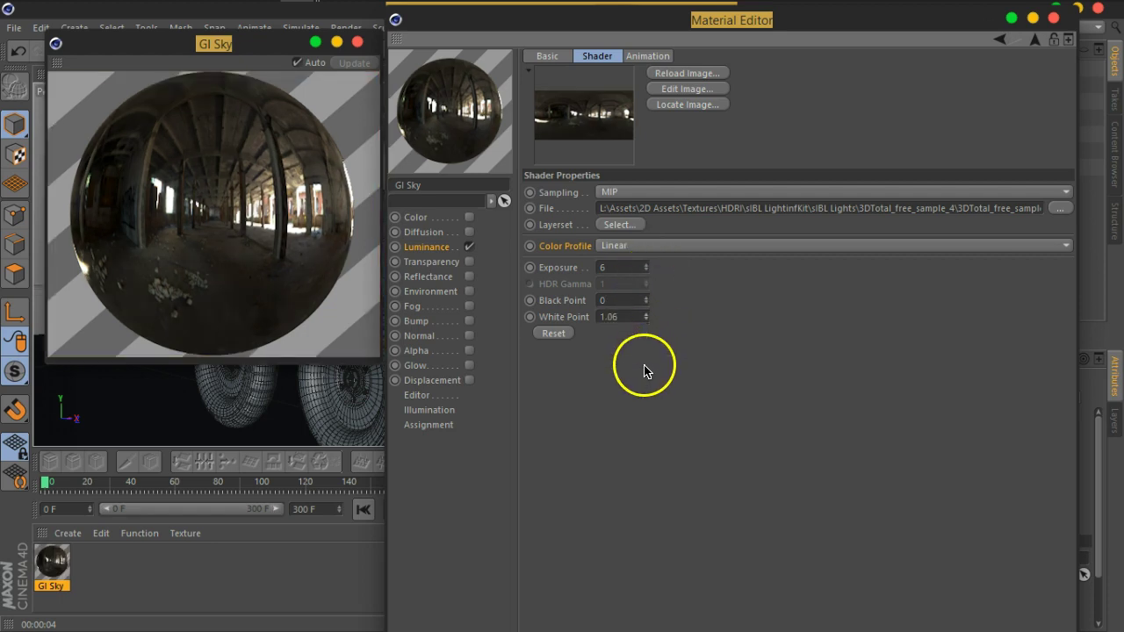
drag(645, 317, 647, 343)
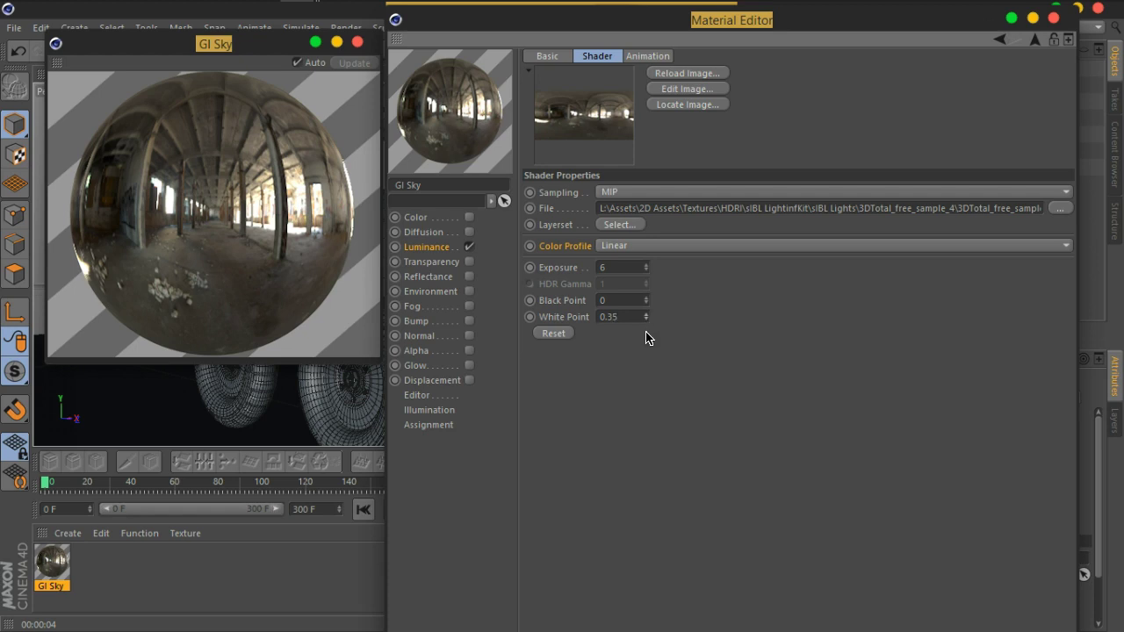
Step: Try Exposure -2 then 4 and White Point 0.5 then 0.1, ending at Exposure 3
click(616, 268)
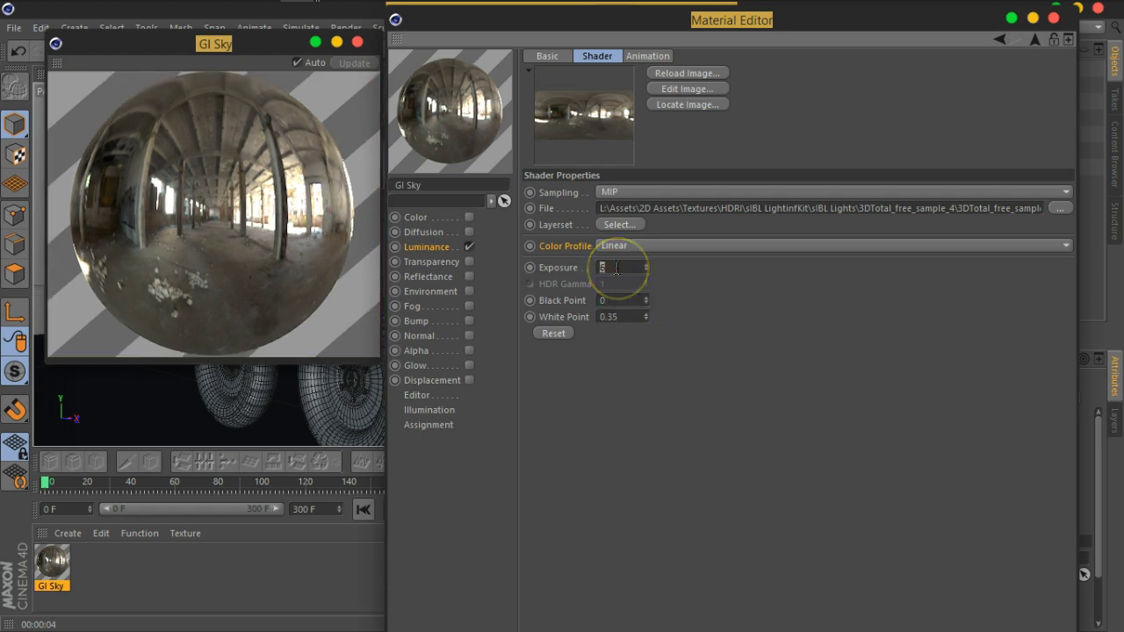
text(-2)
key(Return)
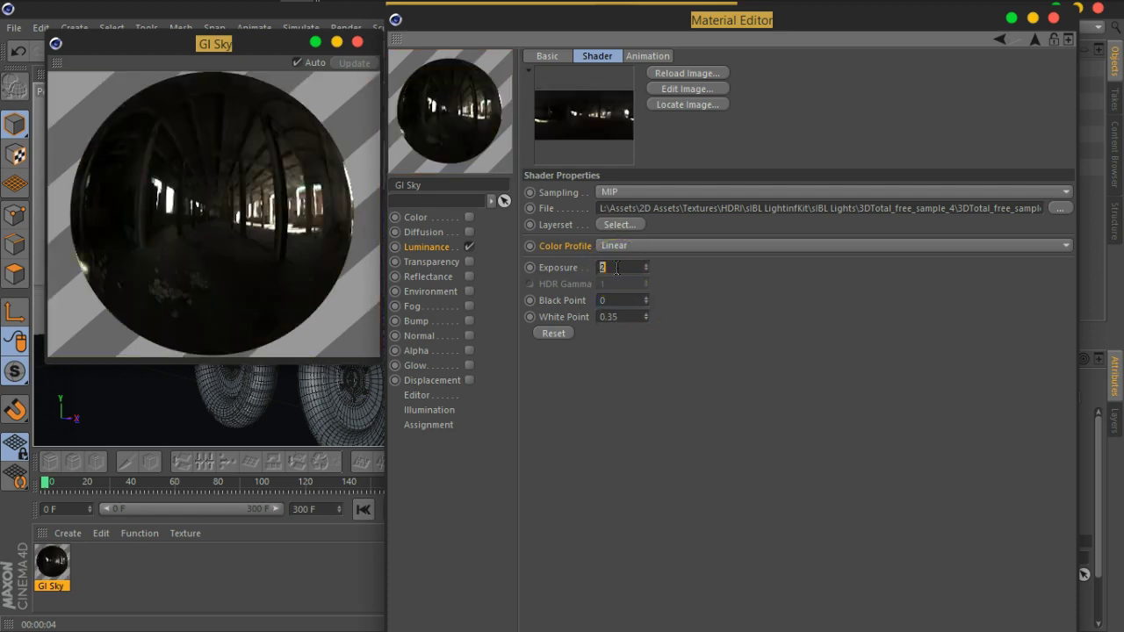
text(4)
key(Return)
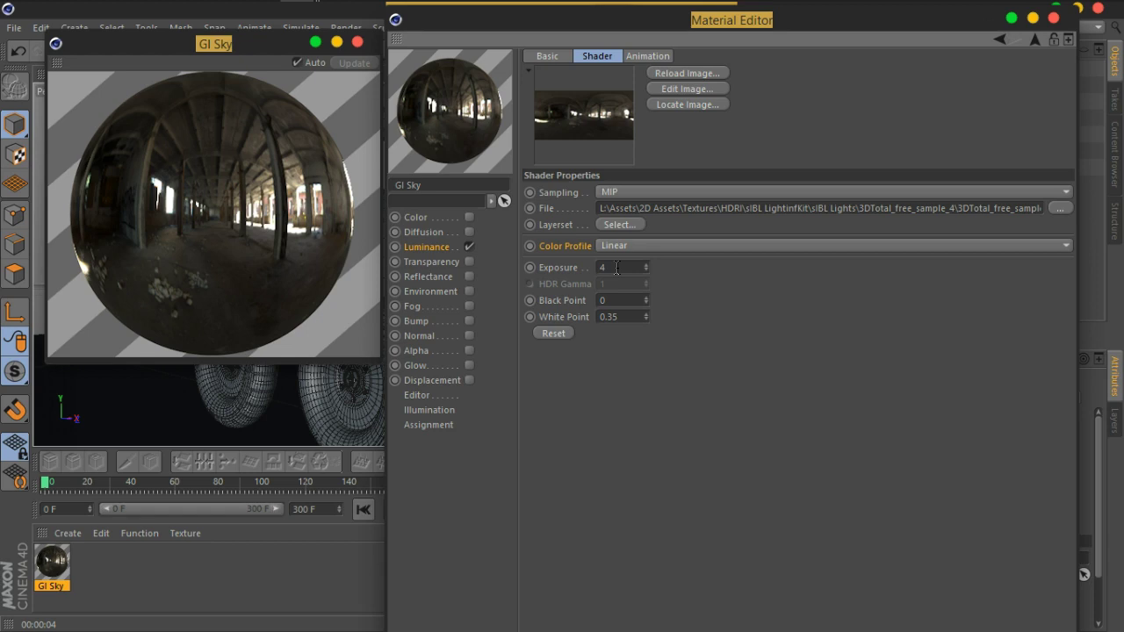
click(628, 319)
text(0.5)
key(Return)
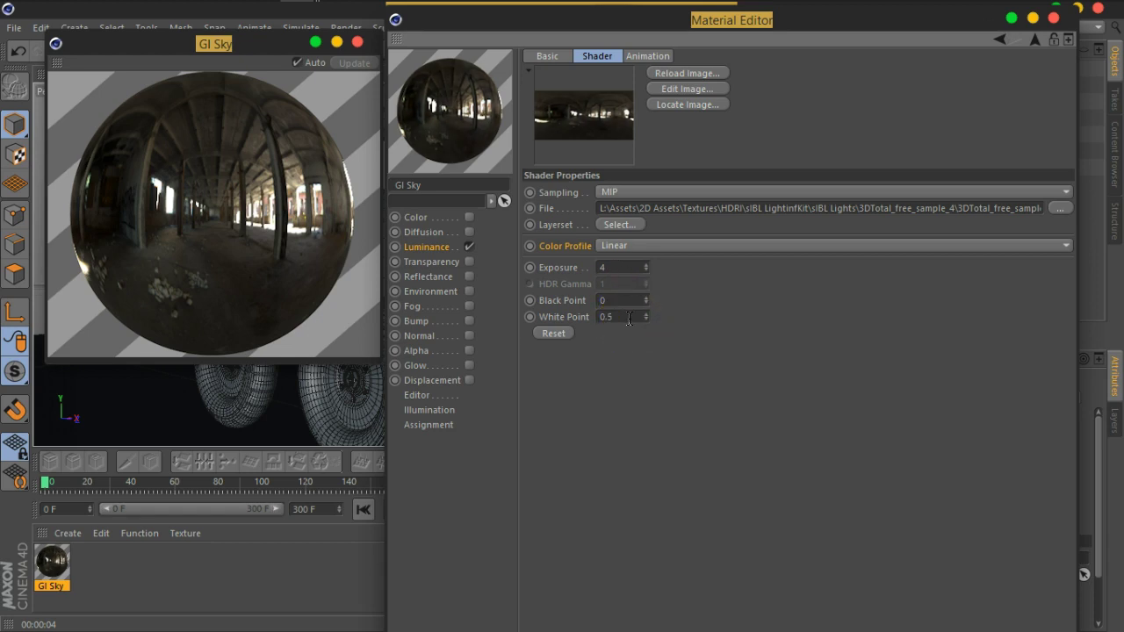
text(0.1)
key(Return)
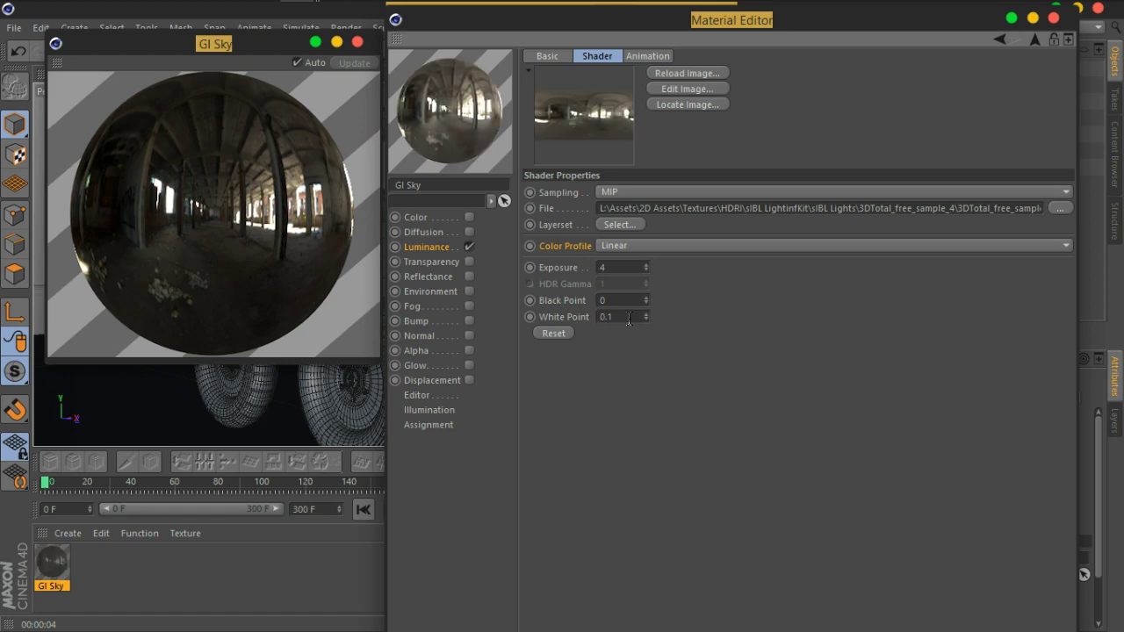
click(623, 268)
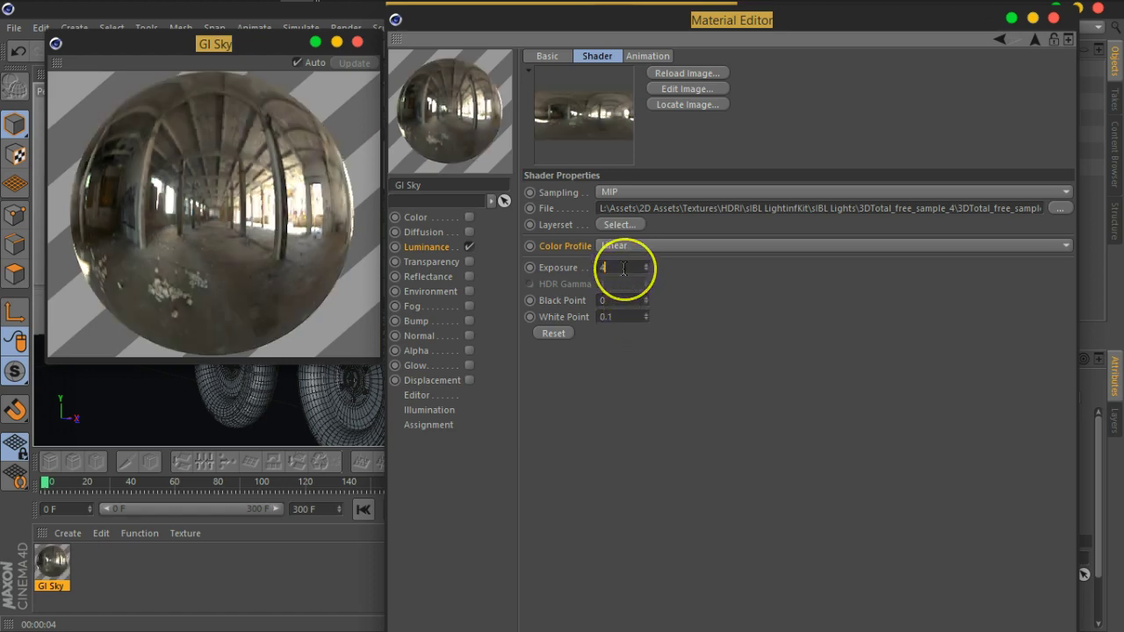
text(2)
key(Return)
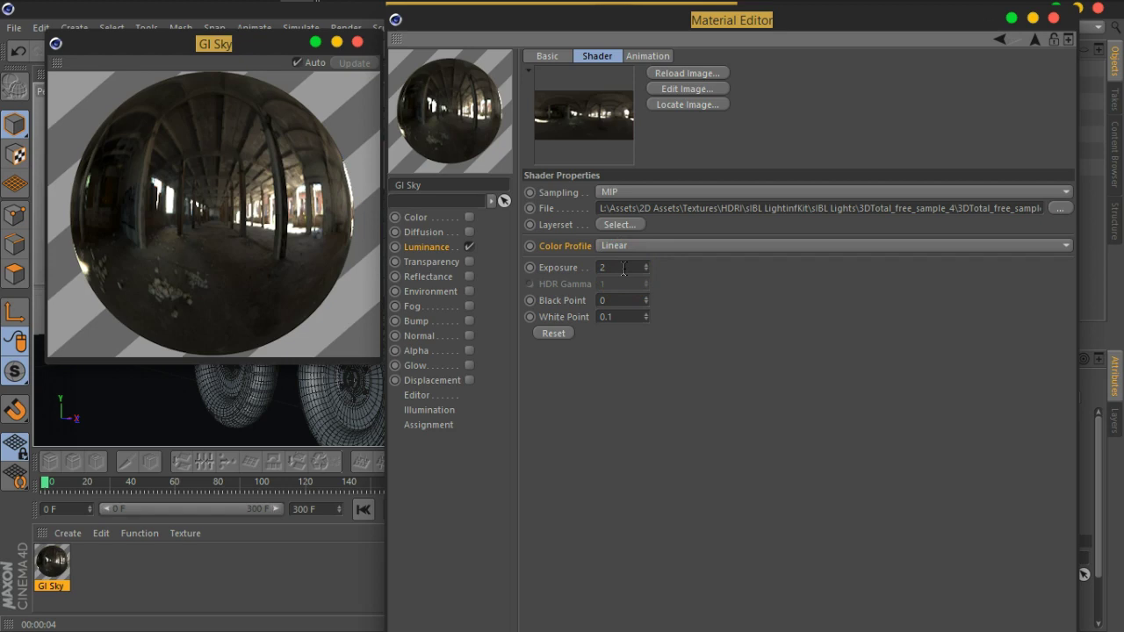
text(3)
key(Return)
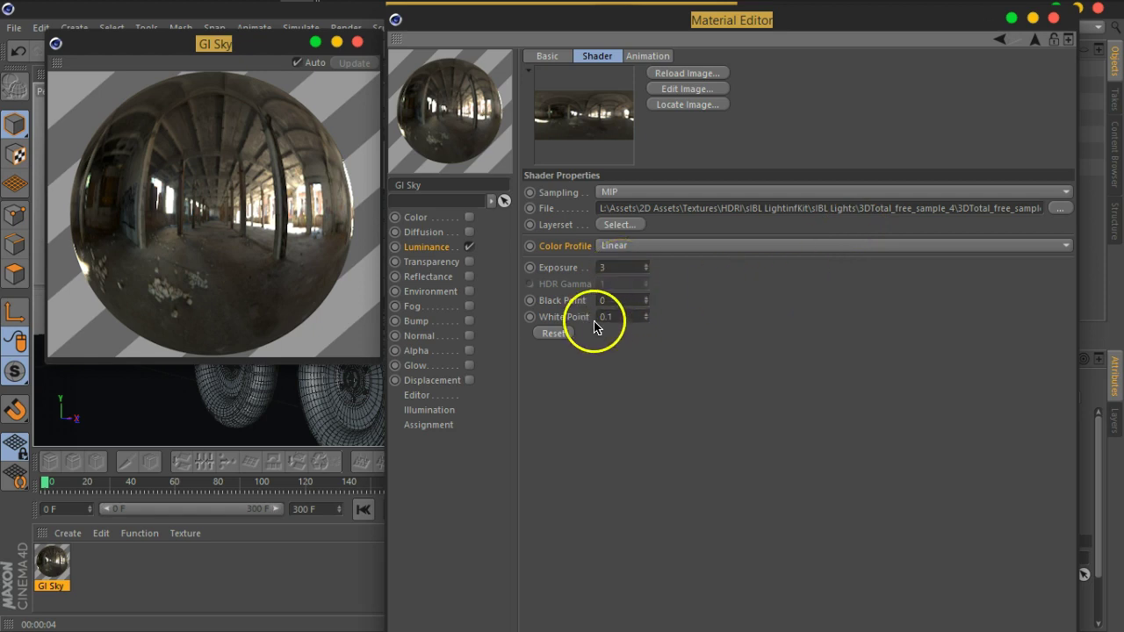
Step: Reset to defaults, then reapply Exposure 4 and White Point 0.1, finishing at Exposure 3
click(560, 335)
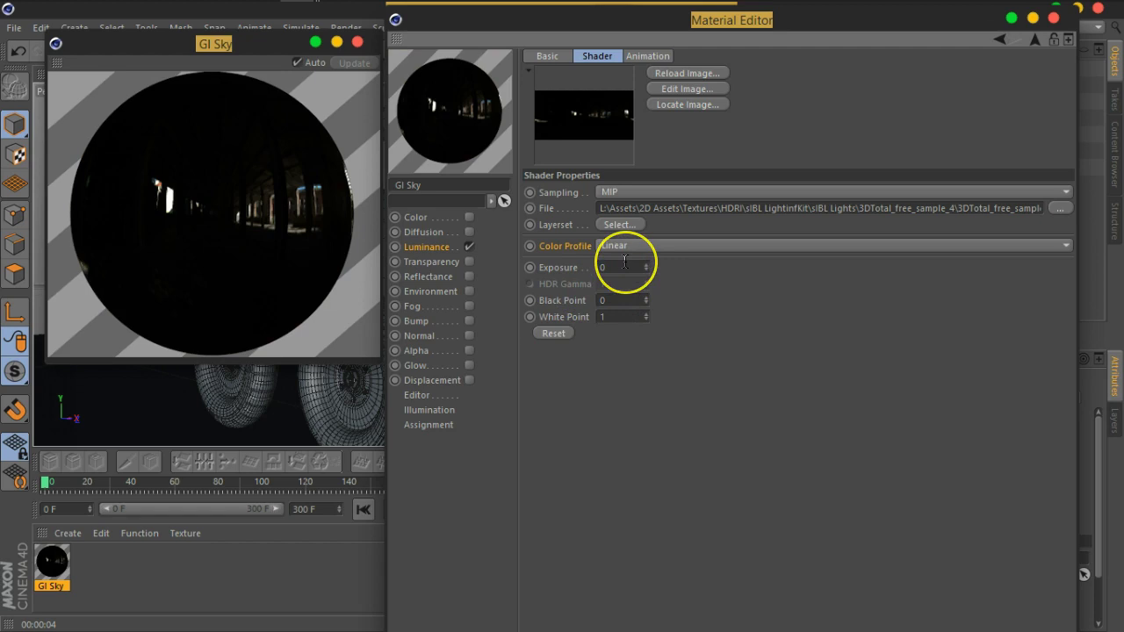
text(4)
key(Return)
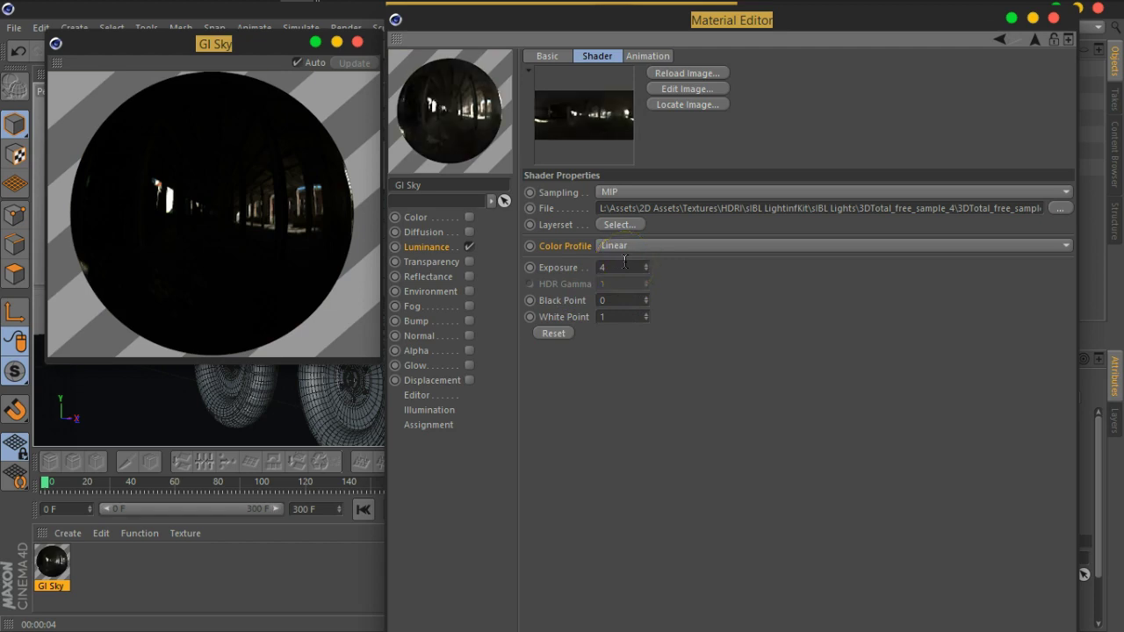
click(622, 318)
text(2)
key(Return)
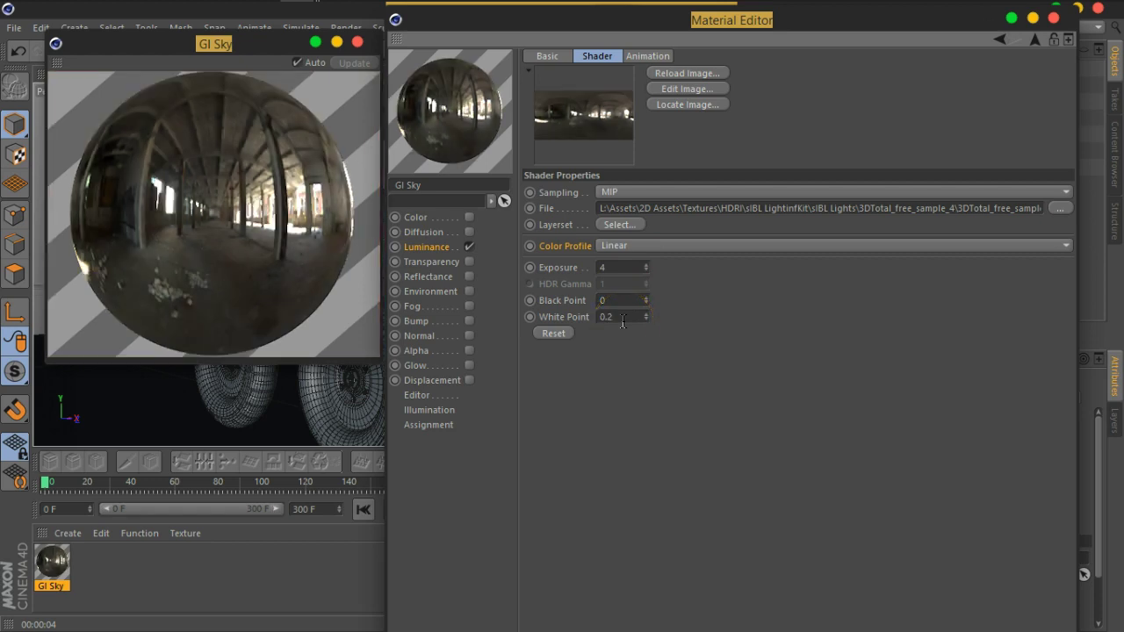
text(1)
key(Return)
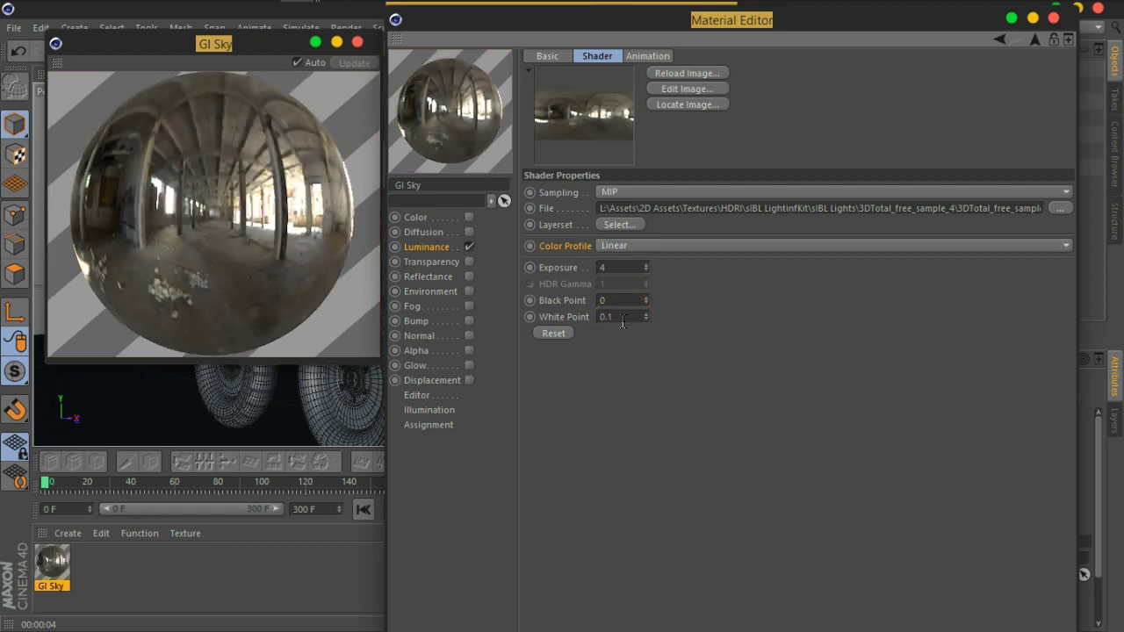
double_click(620, 267)
text(3)
key(Return)
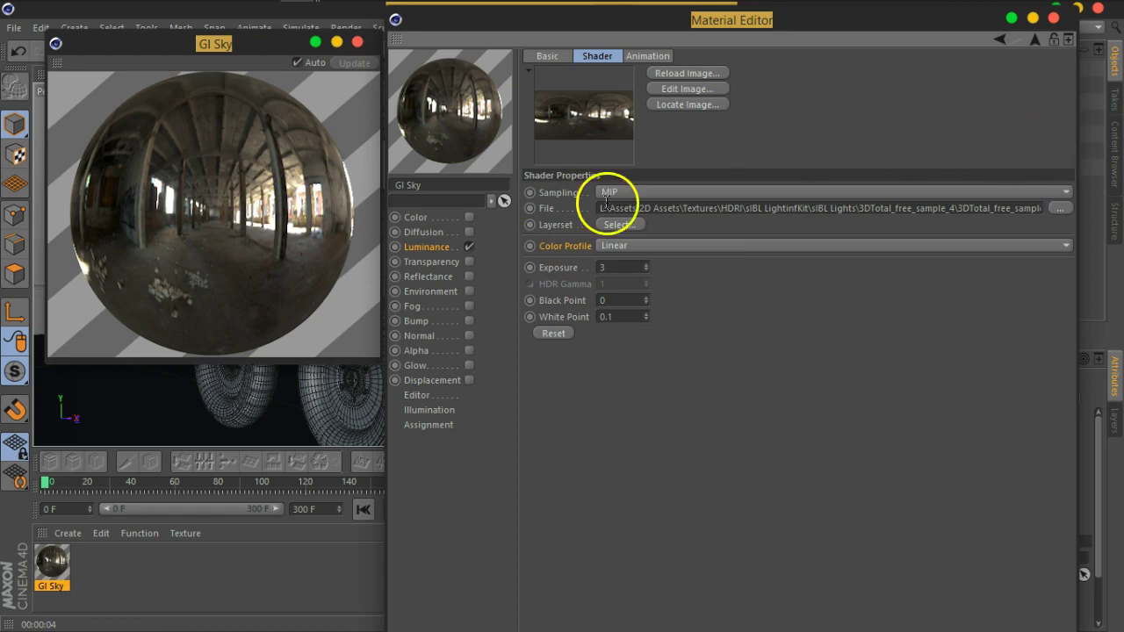
Step: Close the Material Editor and GI Sky preview, orbit to a side view, and show the sky/environment objects
click(1056, 21)
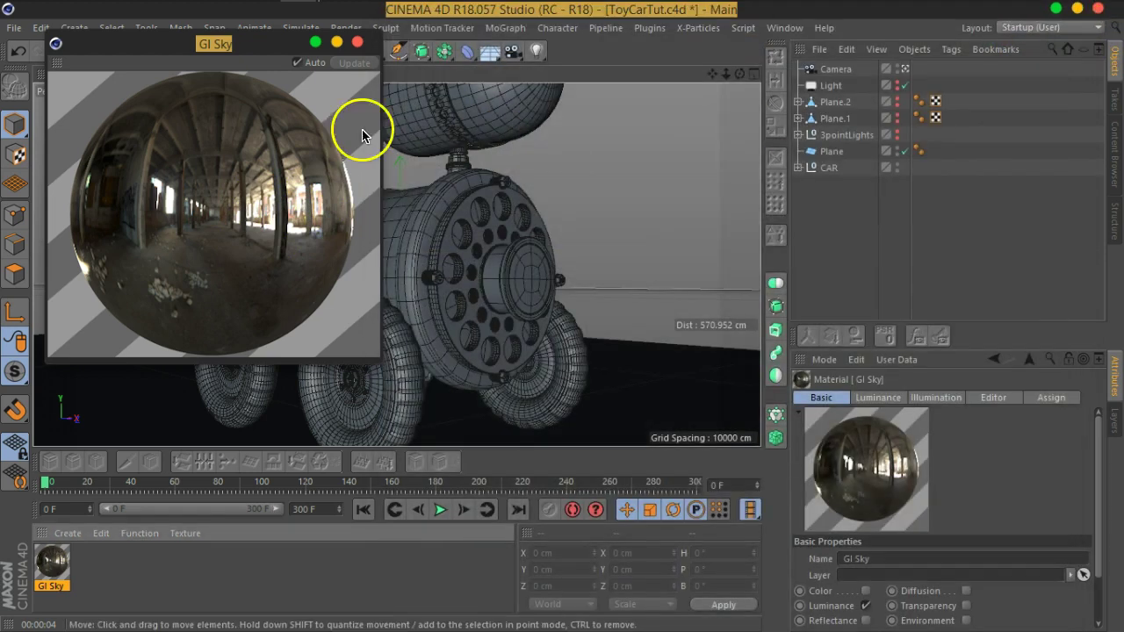
click(357, 42)
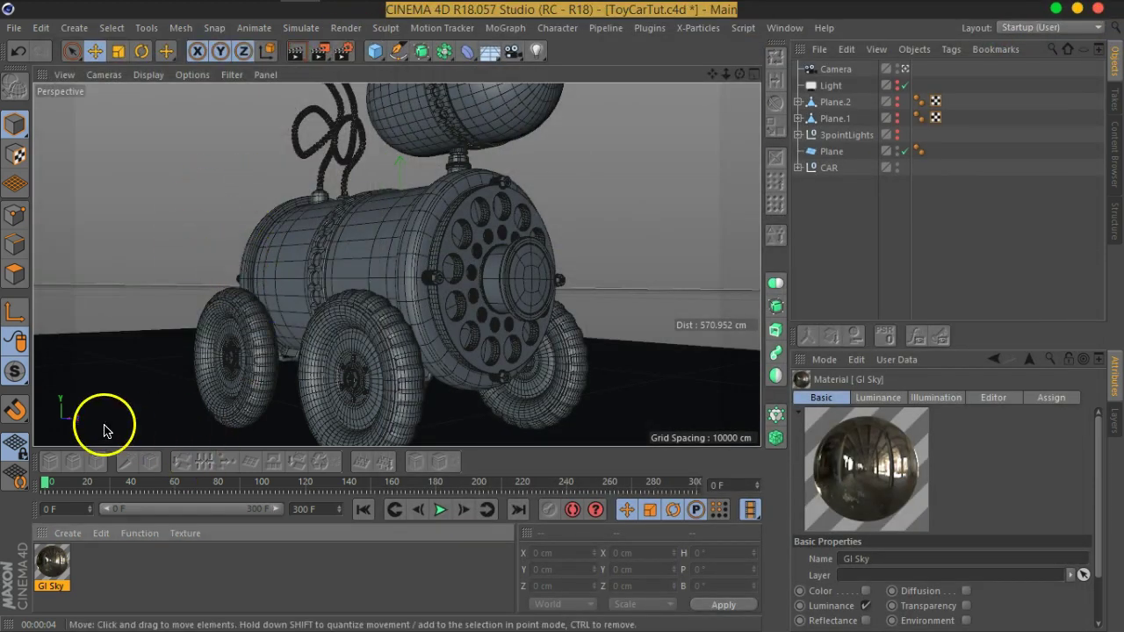
mouse_move(401, 301)
alt+mouse_down()
mouse_move(499, 275)
mouse_move(514, 293)
mouse_move(764, 163)
alt+mouse_up()
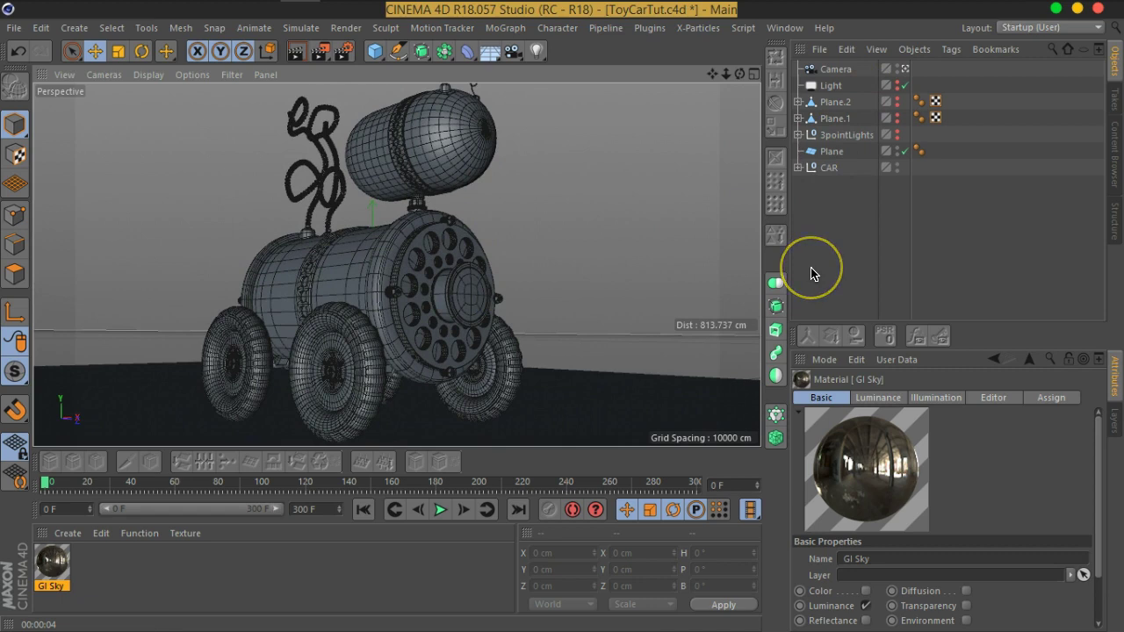
click(488, 47)
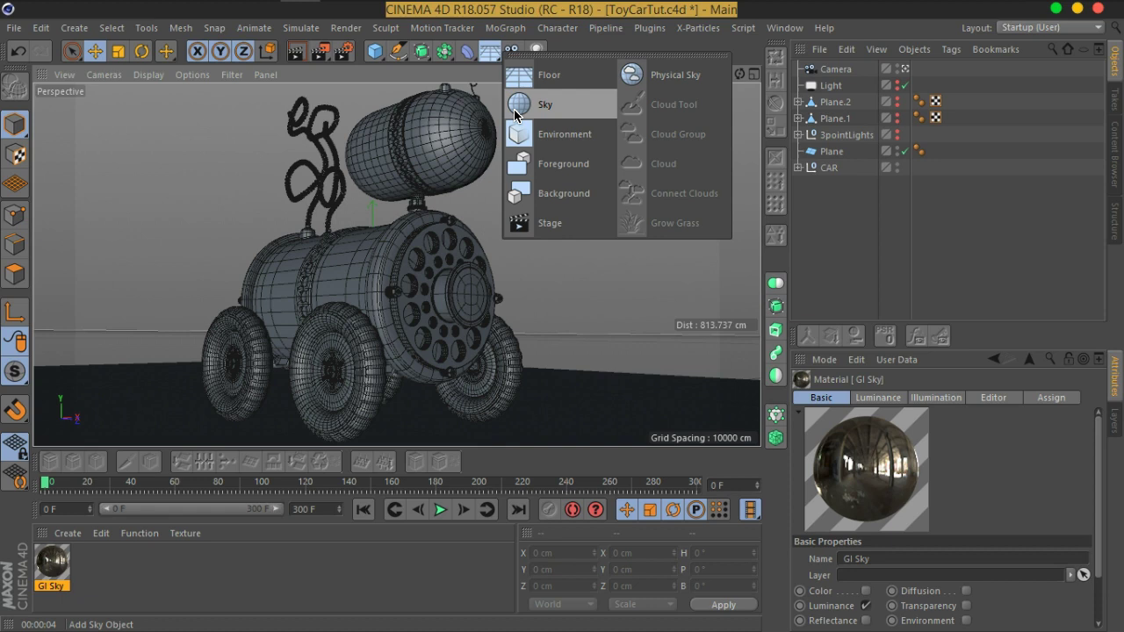
Step: Add a Sky object and drop the GI Sky material onto it
click(526, 115)
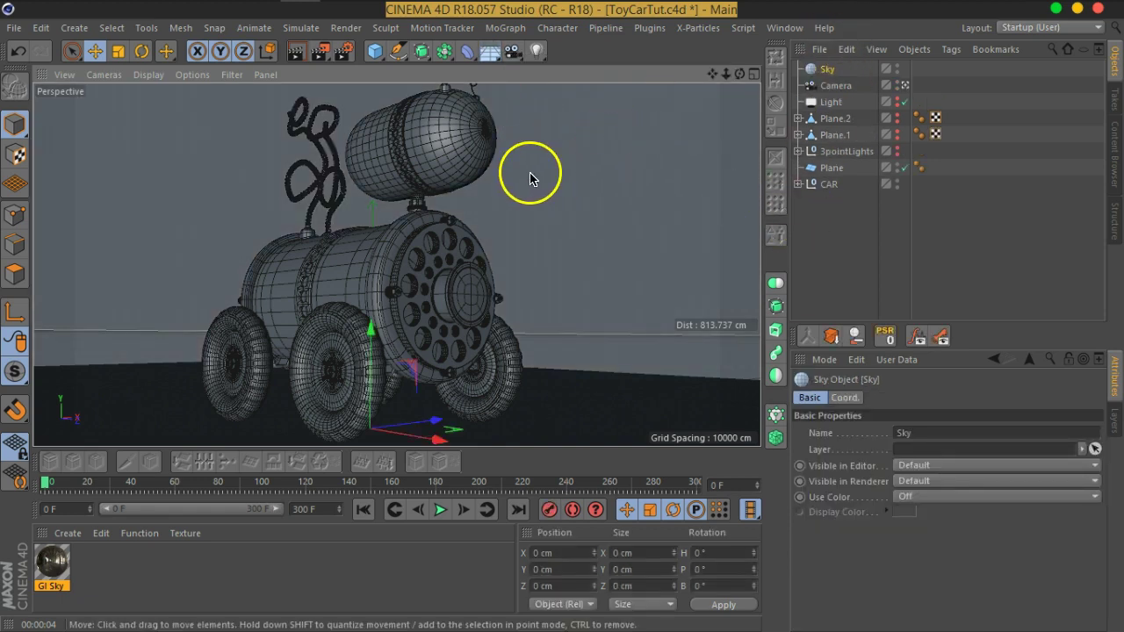
mouse_move(51, 571)
mouse_down()
mouse_move(843, 73)
mouse_move(829, 70)
mouse_up()
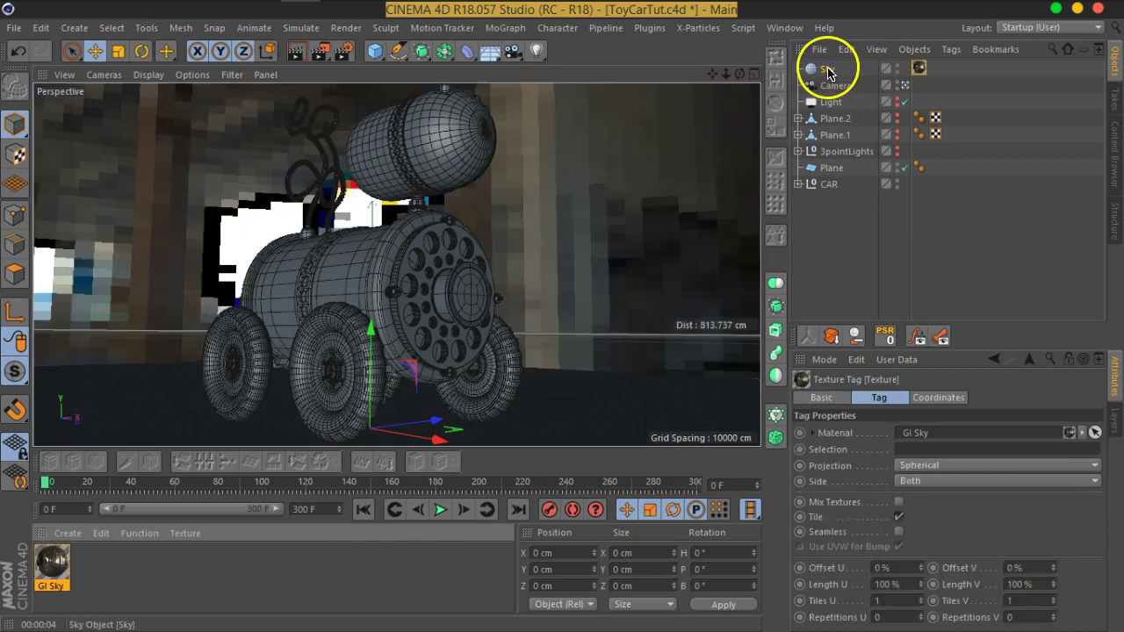
click(920, 69)
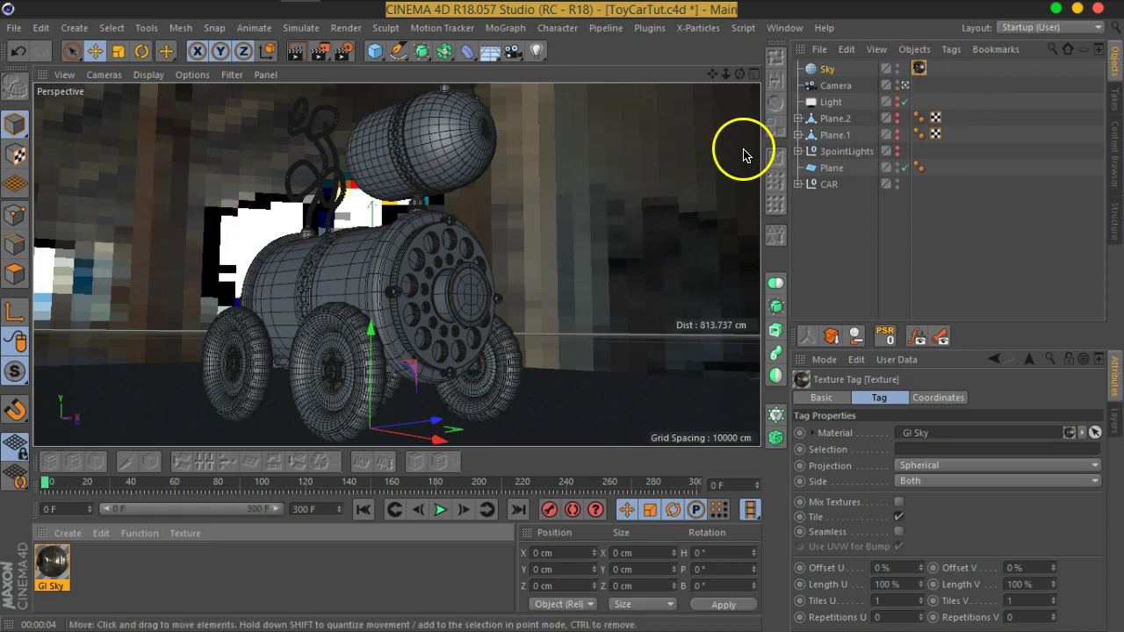
Step: Open the GI Sky material's Editor channel and shift the editor aside
double_click(51, 570)
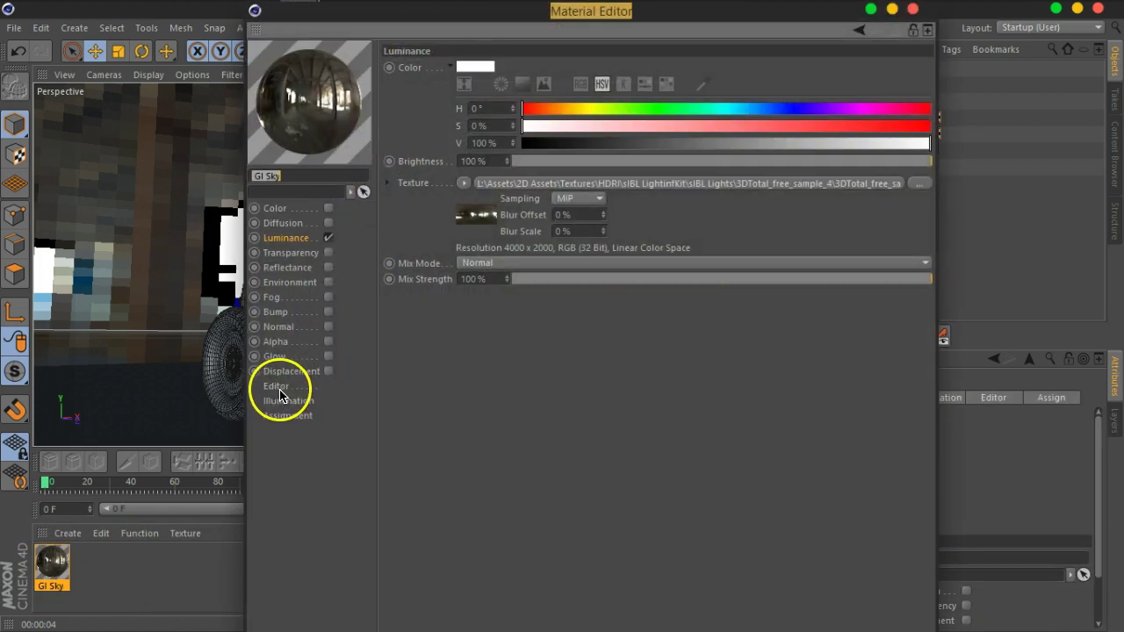
click(278, 388)
drag(514, 33, 719, 43)
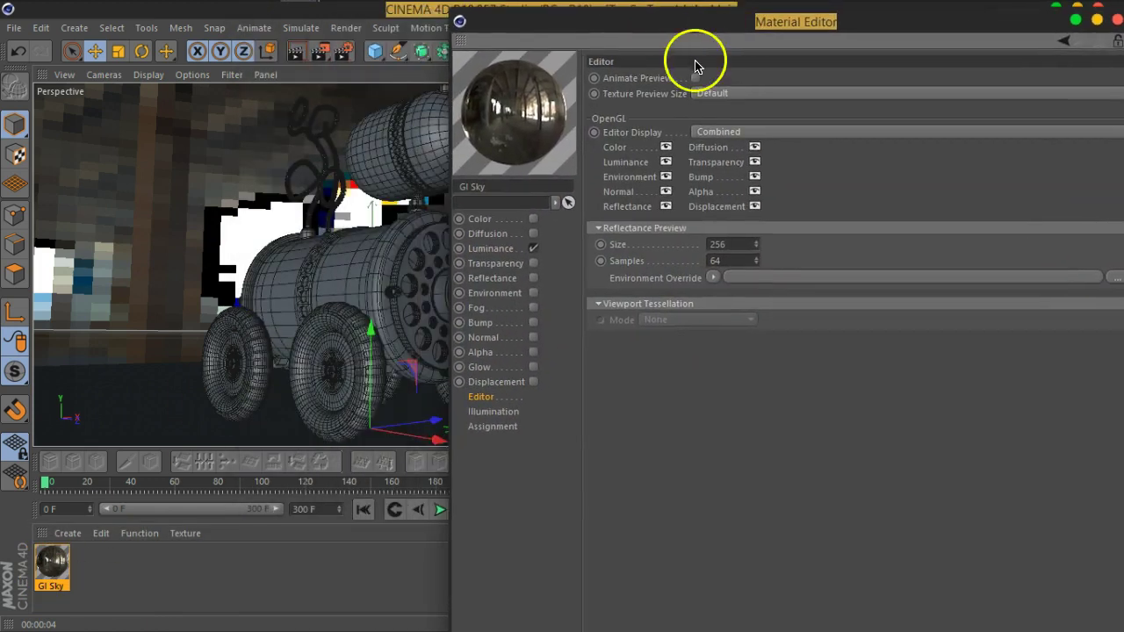
click(654, 93)
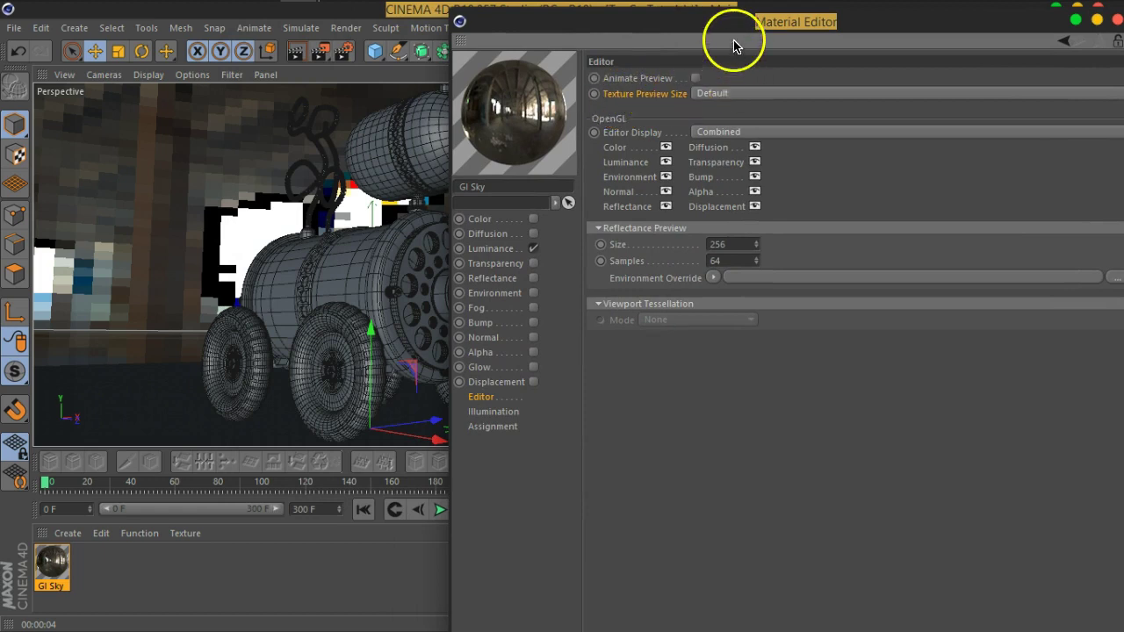
drag(719, 28, 678, 25)
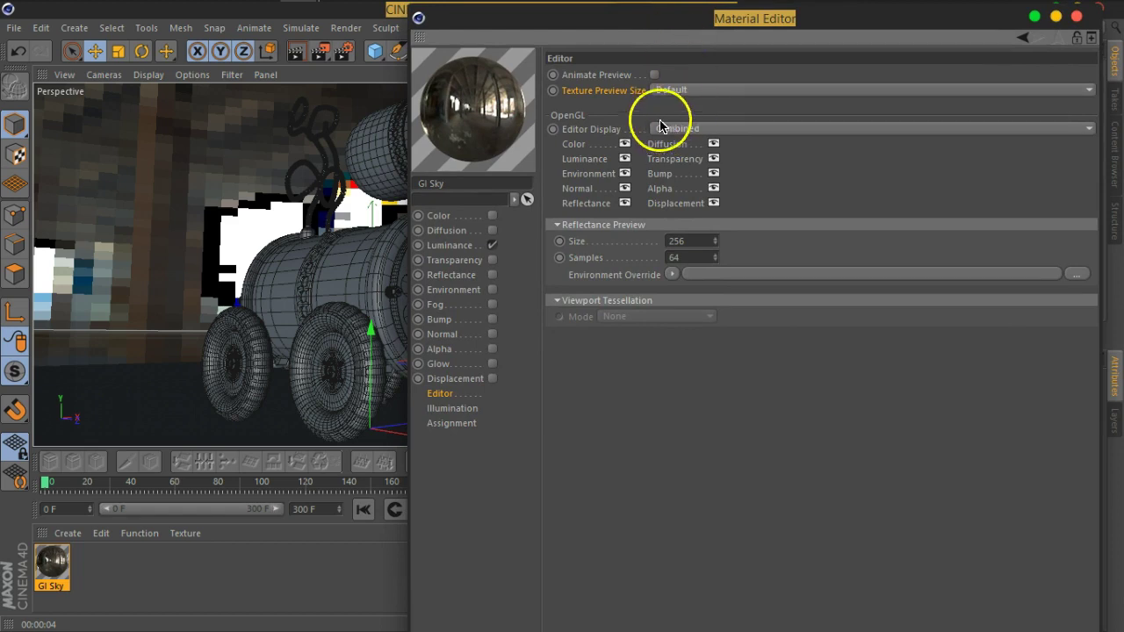
Step: Try texture preview sizes from 256x256 to 4096x4096, settling on 2048x2048 (16 MB)
click(665, 90)
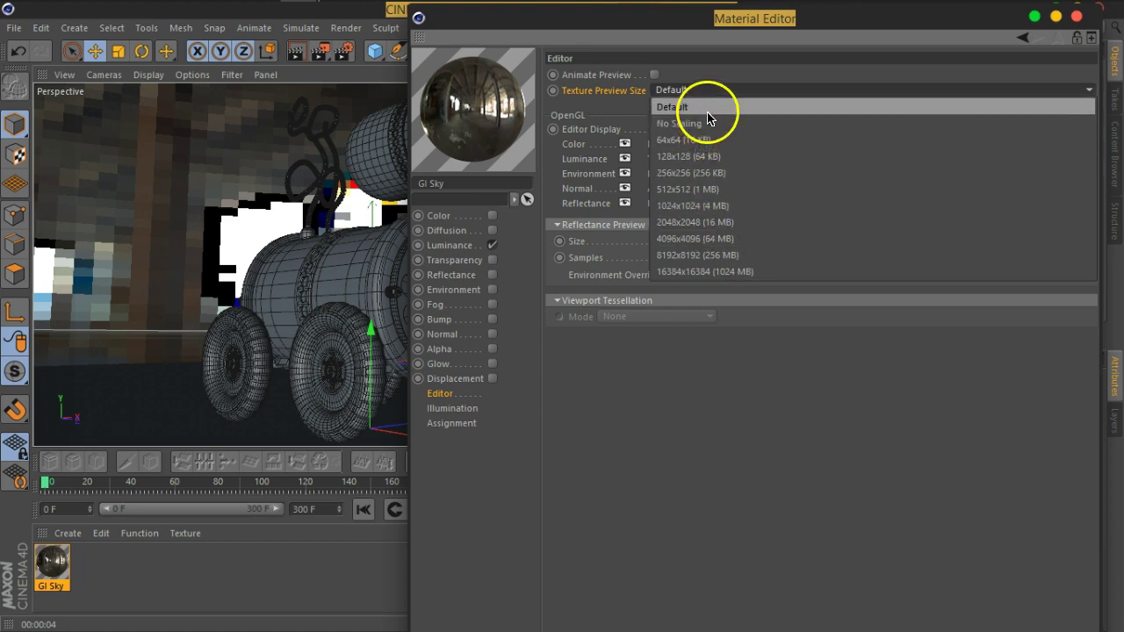
click(715, 180)
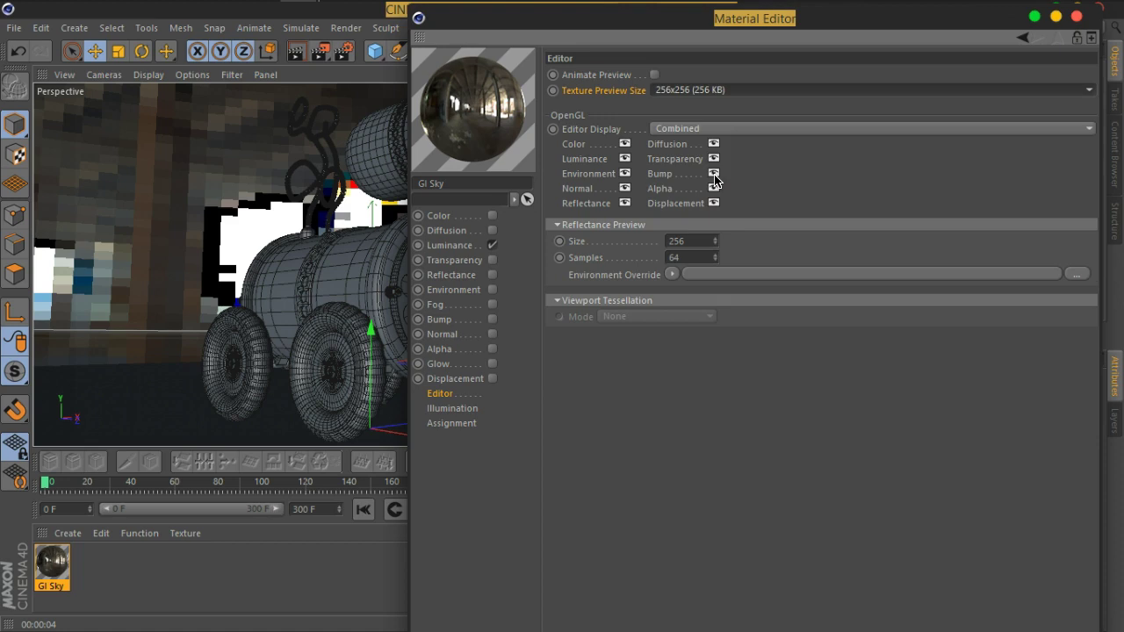
click(698, 92)
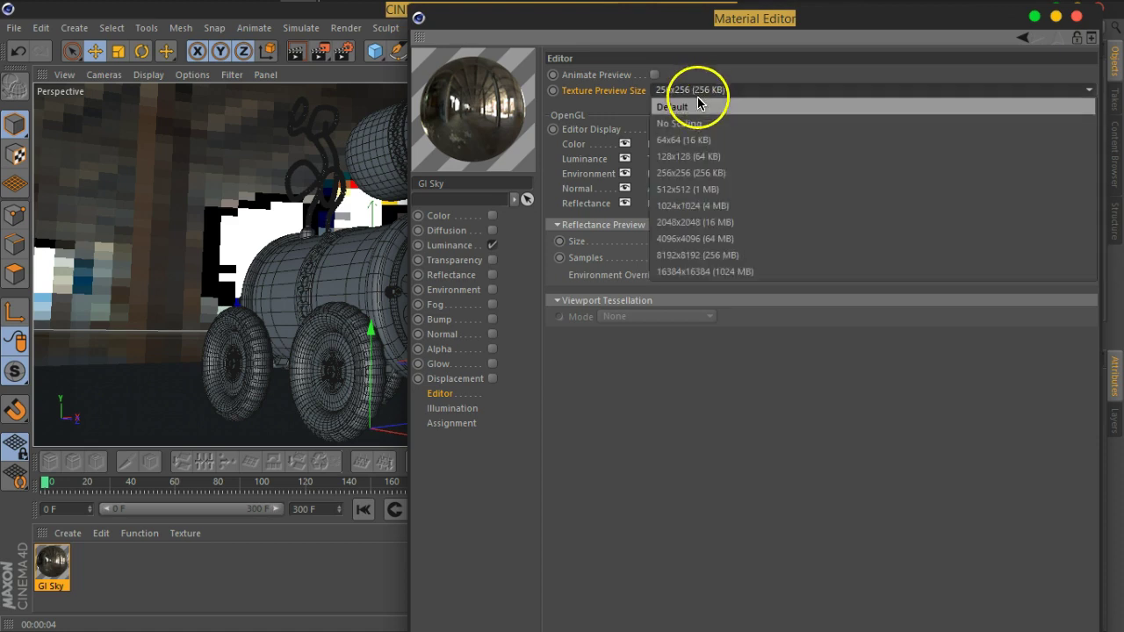
click(709, 192)
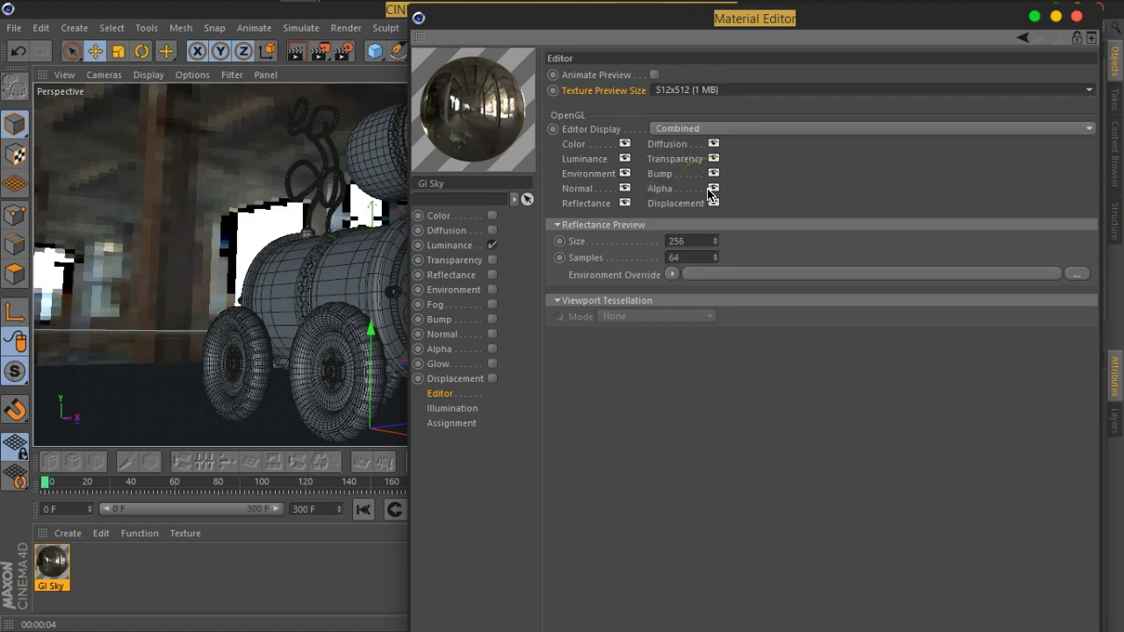
click(707, 92)
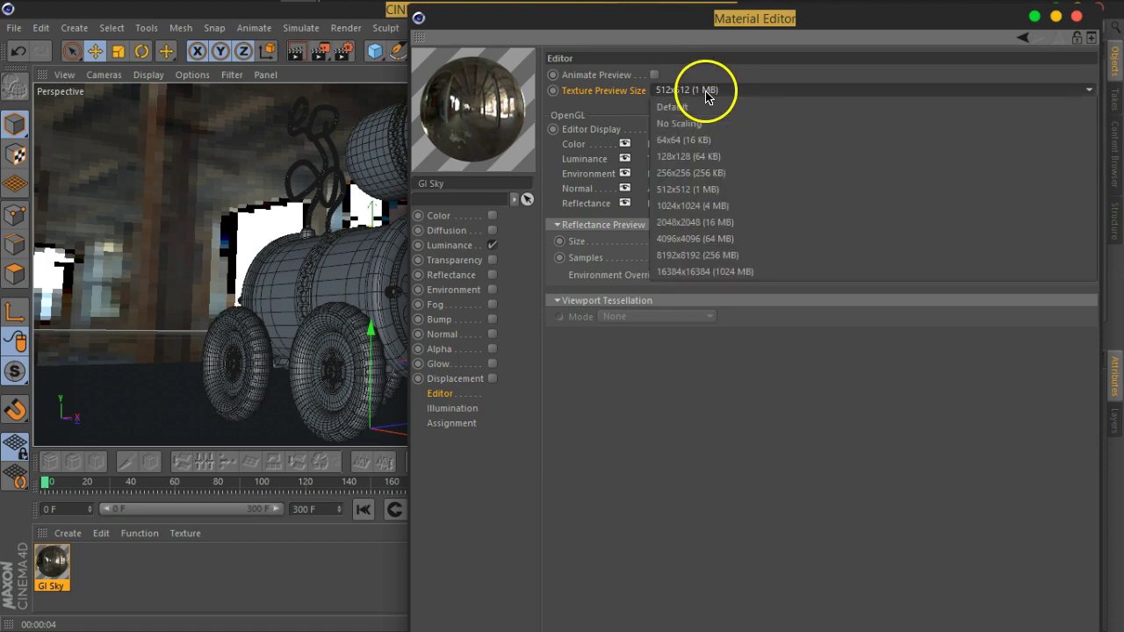
click(718, 205)
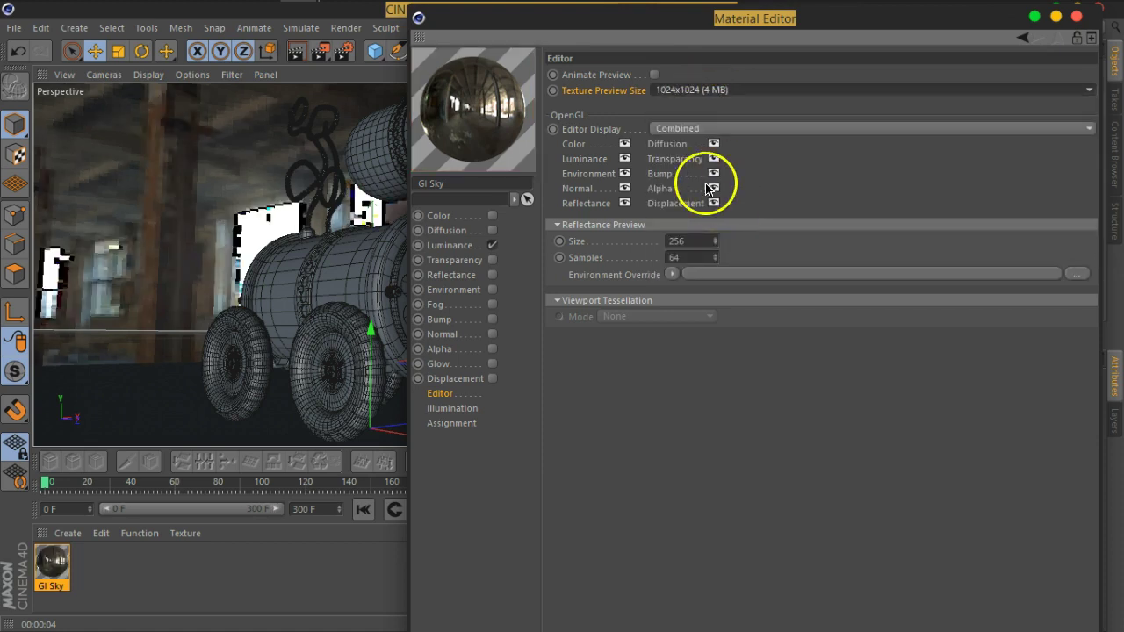
click(671, 91)
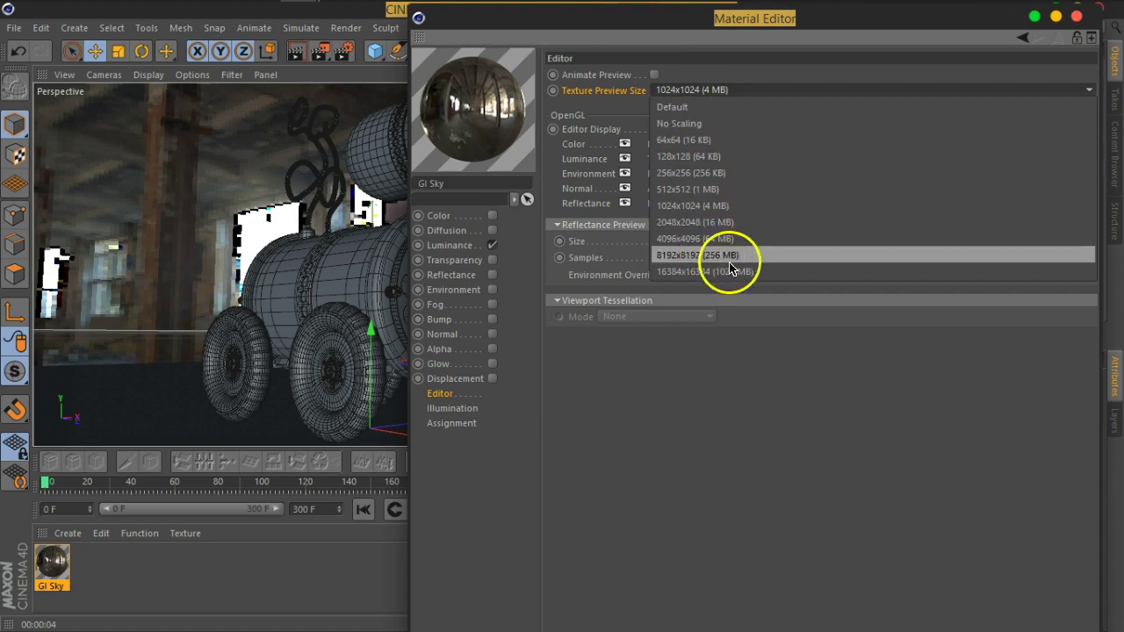
click(706, 239)
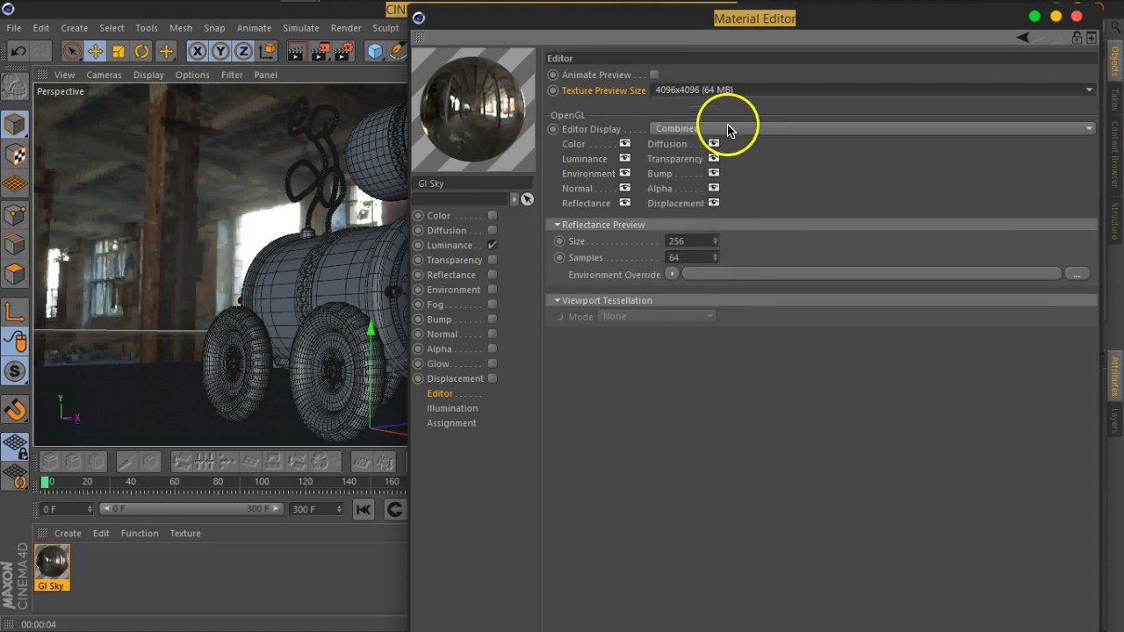
click(728, 92)
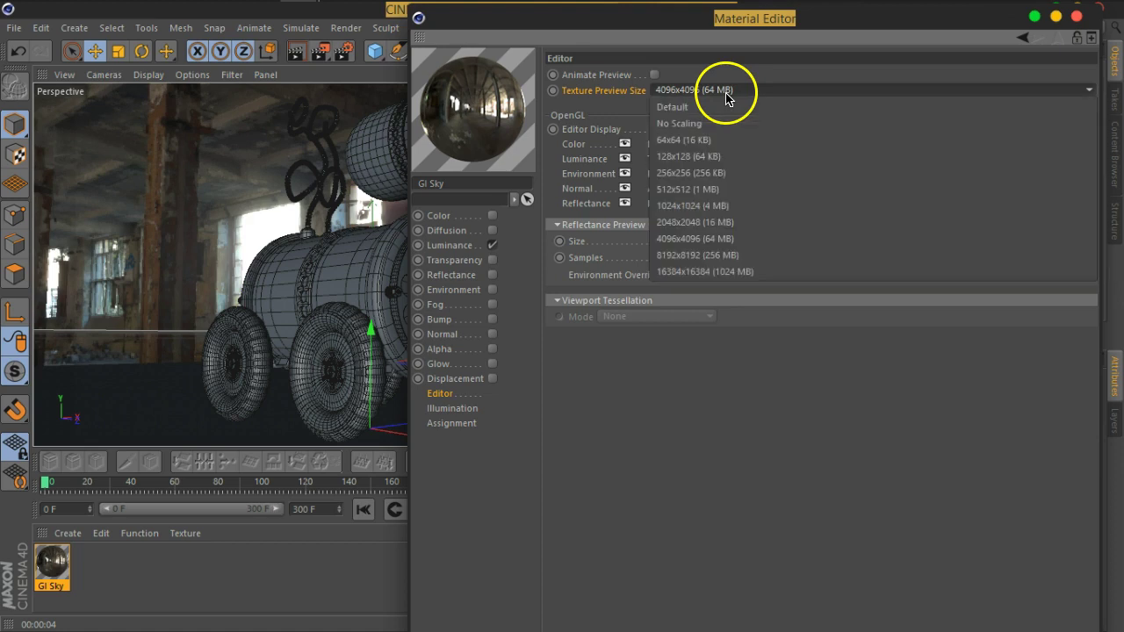
click(727, 224)
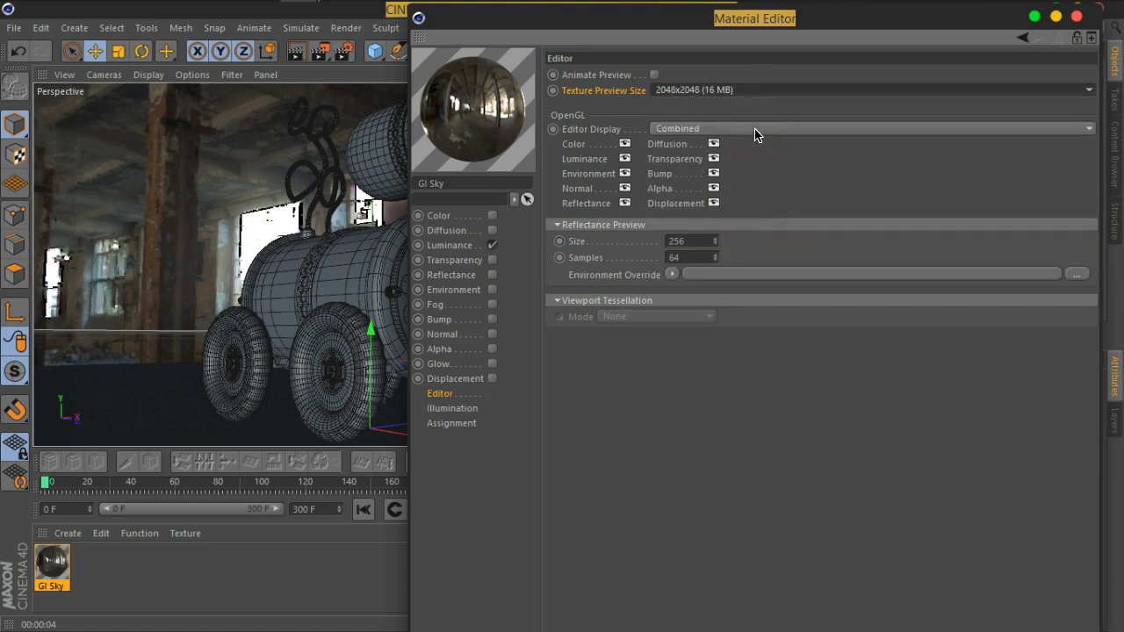
click(1076, 17)
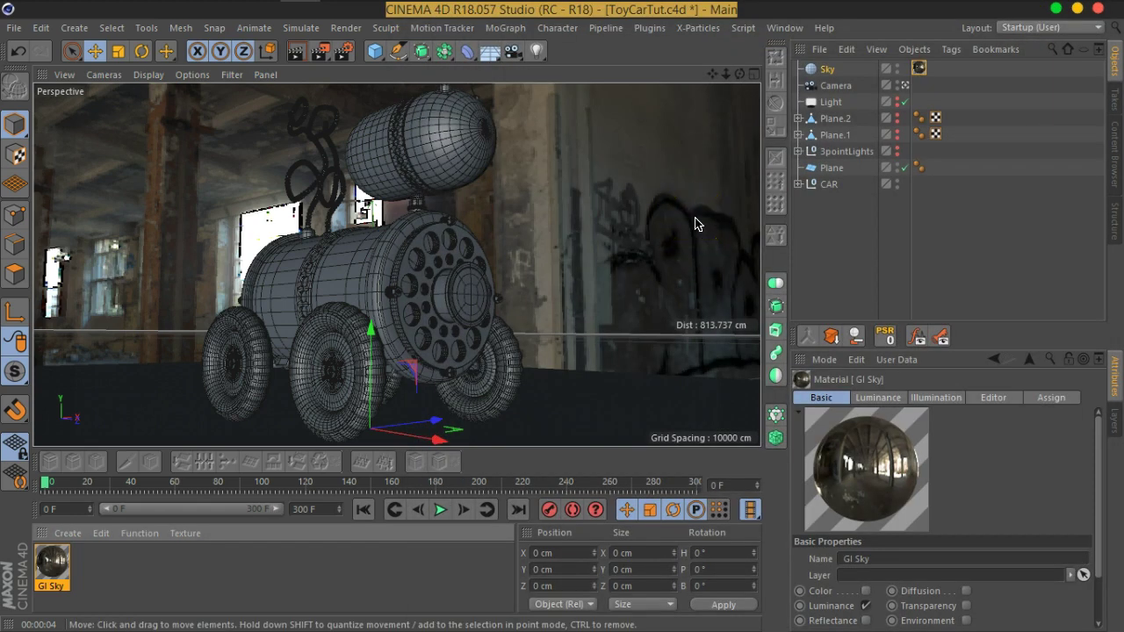
alt+drag(513, 312, 359, 321)
scroll(359, 321, down, 3)
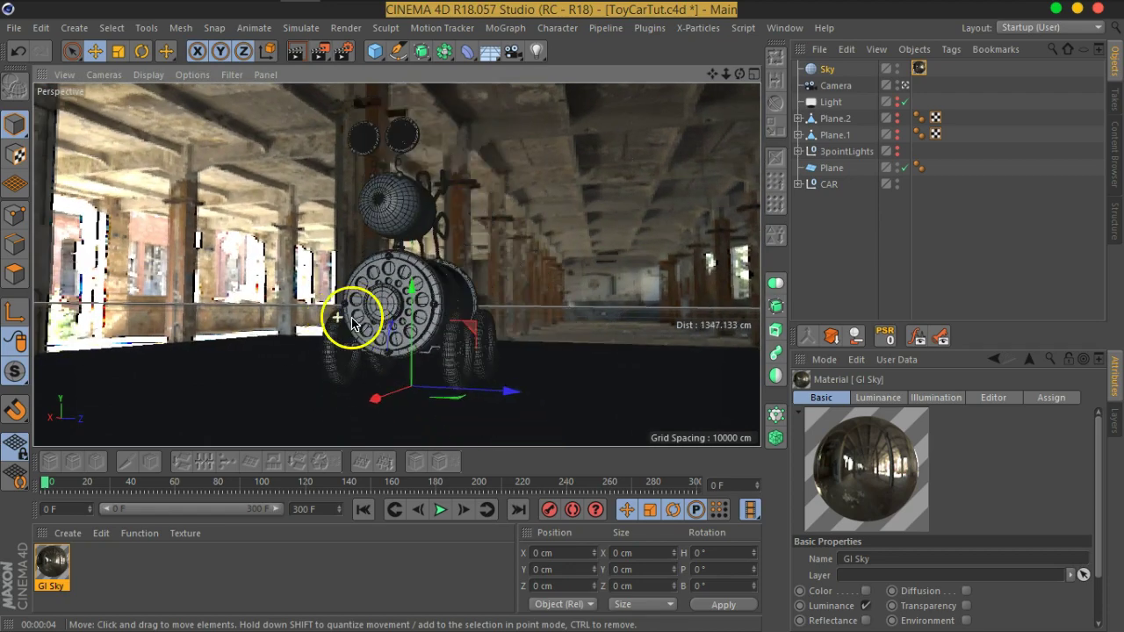
mouse_move(476, 314)
alt+mouse_down()
mouse_move(404, 299)
mouse_move(431, 357)
mouse_move(653, 346)
alt+mouse_up()
mouse_move(670, 331)
alt+mouse_down()
mouse_move(571, 307)
mouse_move(655, 314)
mouse_move(620, 311)
alt+mouse_up()
mouse_move(501, 281)
alt+mouse_down()
mouse_move(192, 299)
mouse_move(542, 287)
mouse_move(467, 292)
mouse_move(462, 281)
alt+mouse_up()
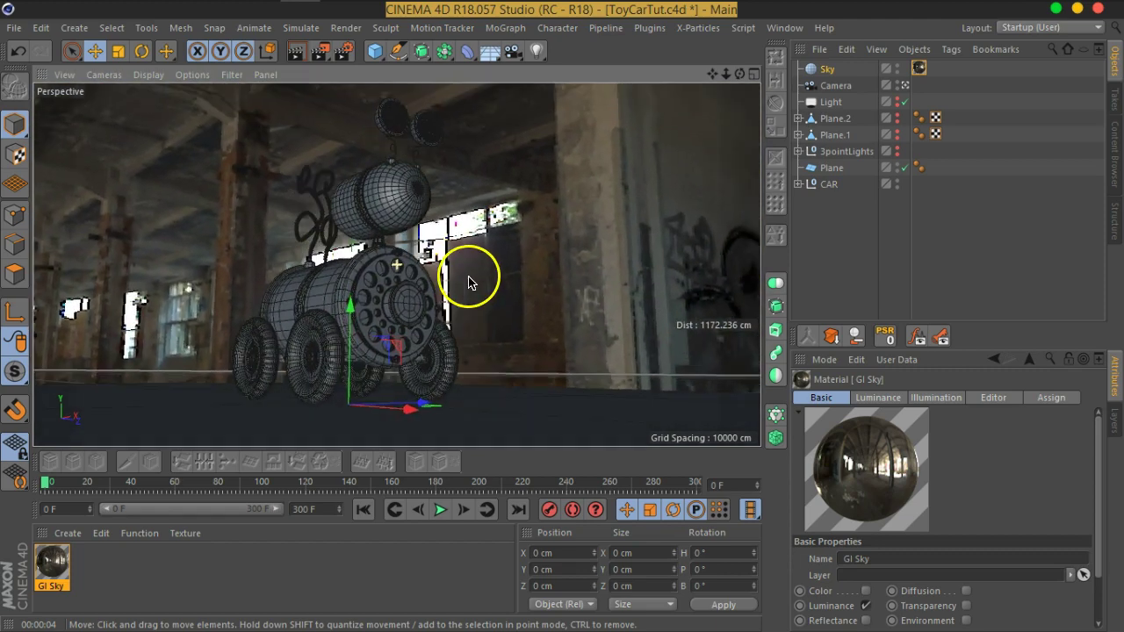
scroll(466, 281, up, 2)
scroll(401, 273, up, 2)
scroll(404, 294, down, 2)
scroll(446, 306, down, 2)
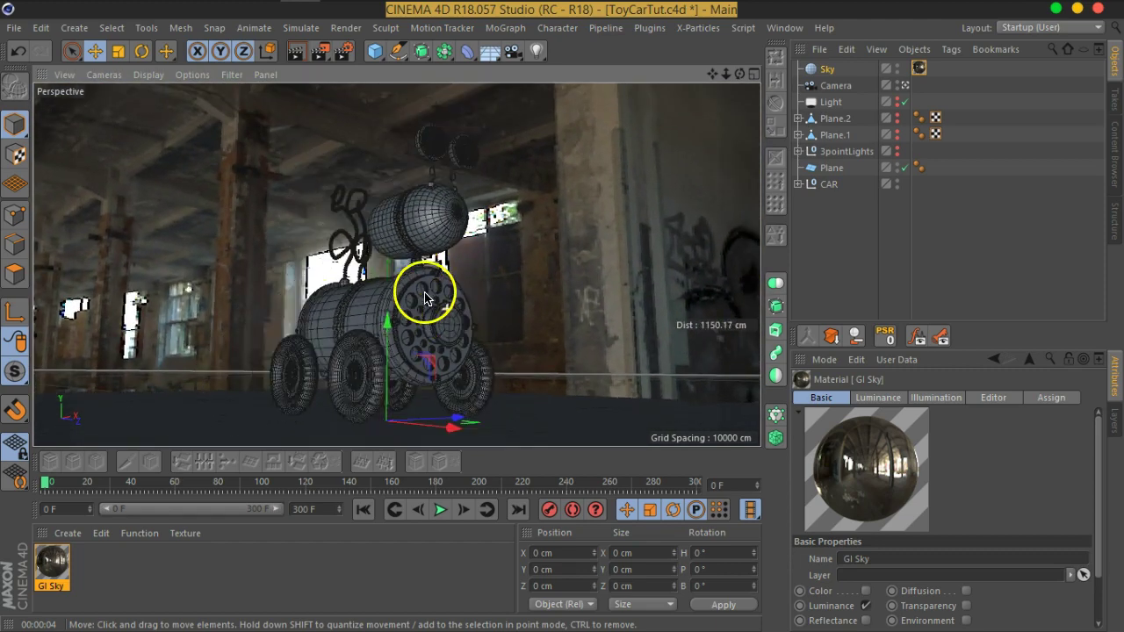
alt+drag(426, 291, 439, 304)
click(297, 53)
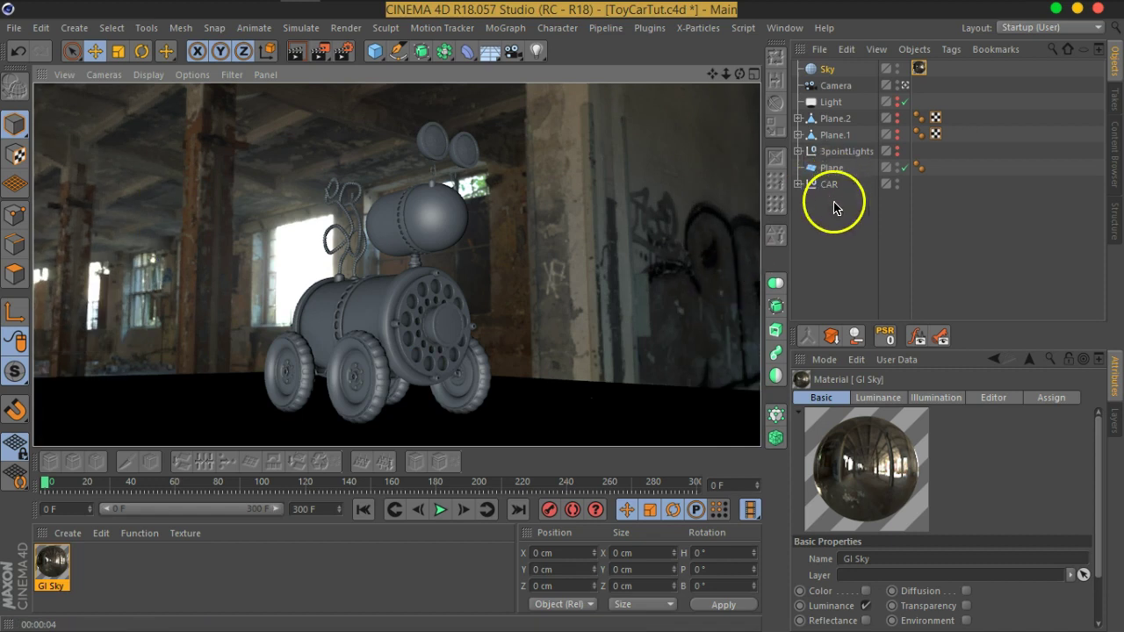
click(825, 69)
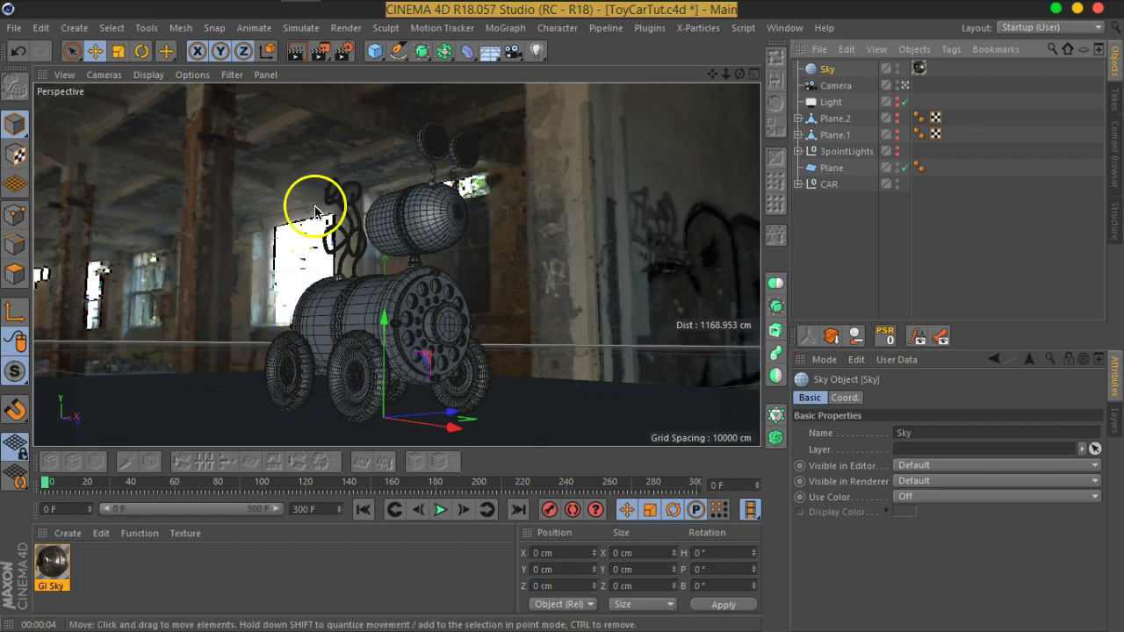
Step: Add a Global Illumination effect in Render Settings, then close the window
click(342, 53)
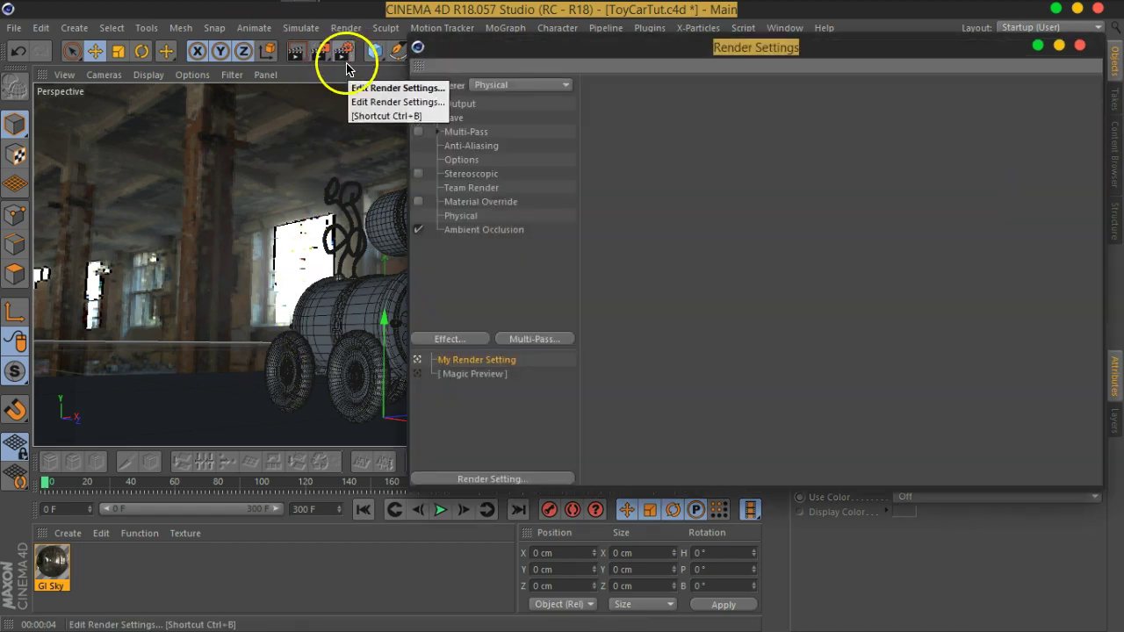
click(467, 348)
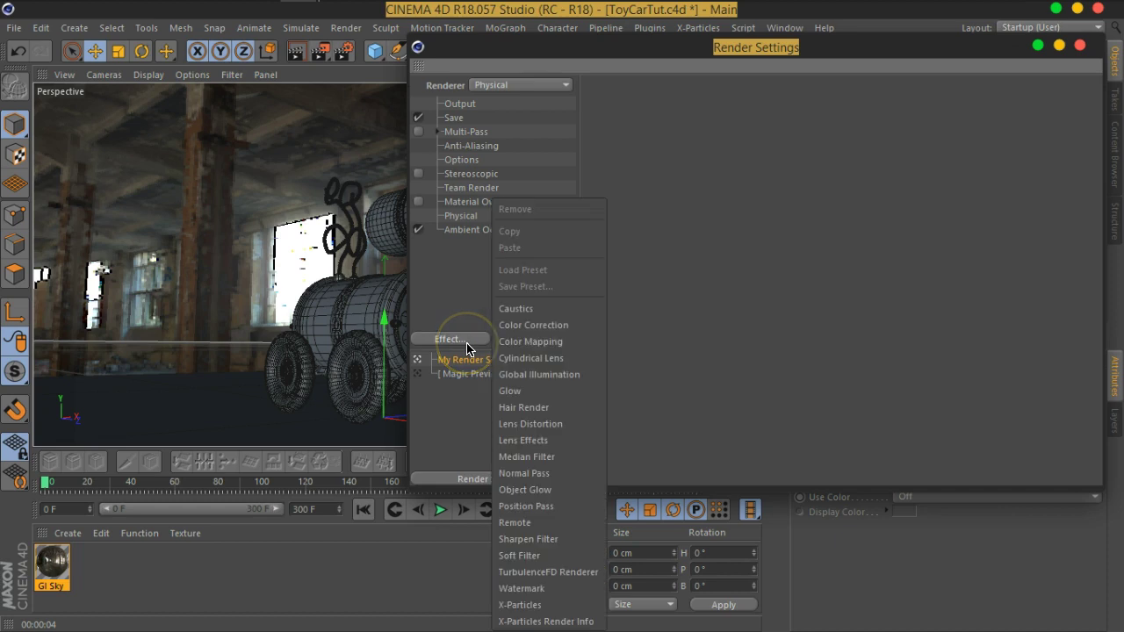
click(562, 377)
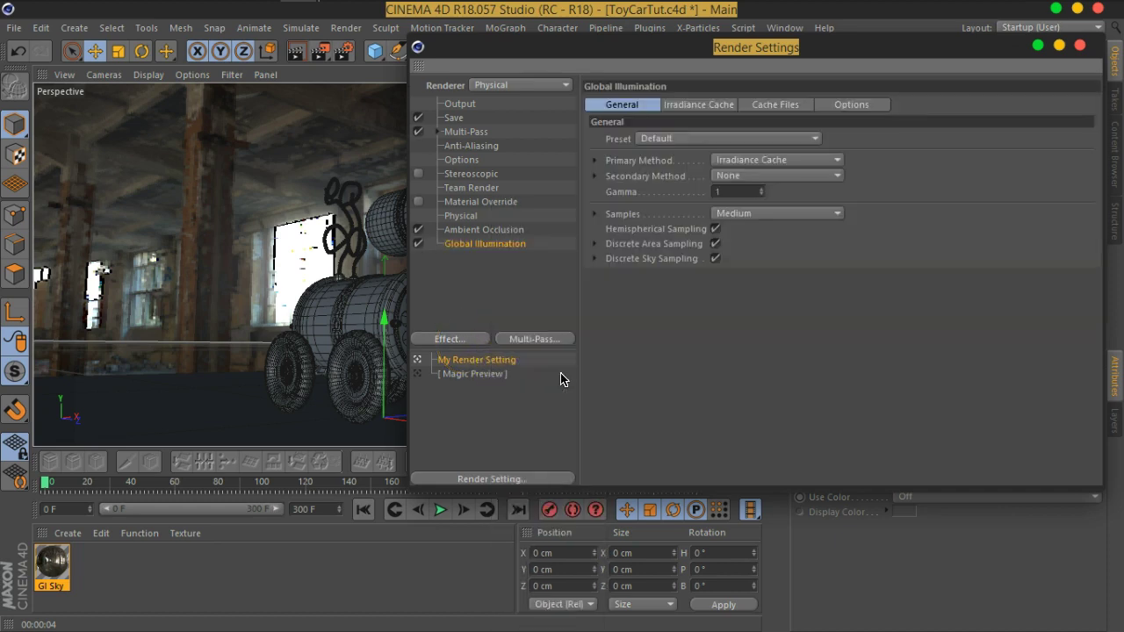
drag(743, 59, 584, 83)
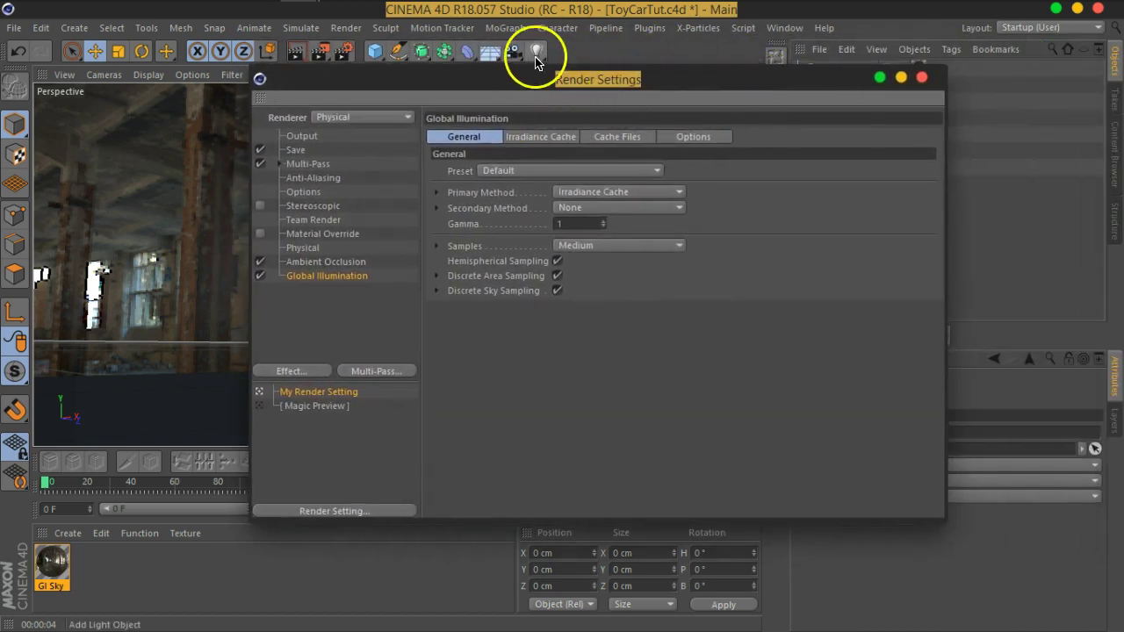
drag(519, 71, 702, 85)
click(1105, 78)
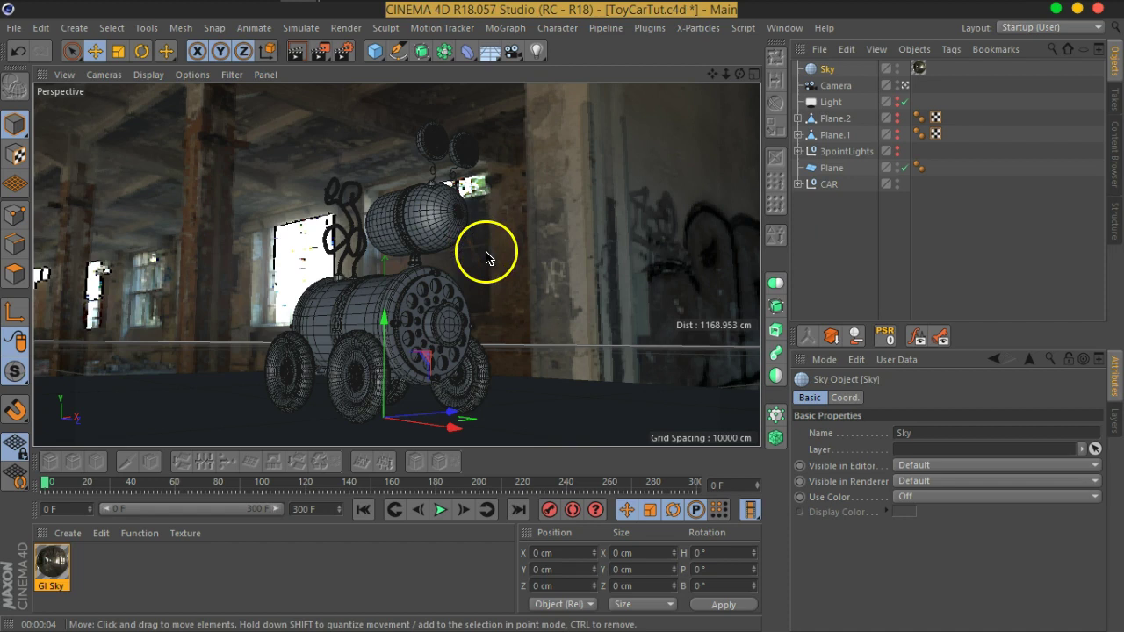
Step: Render the viewport with GI, then bring Render Settings back over the viewport
click(296, 59)
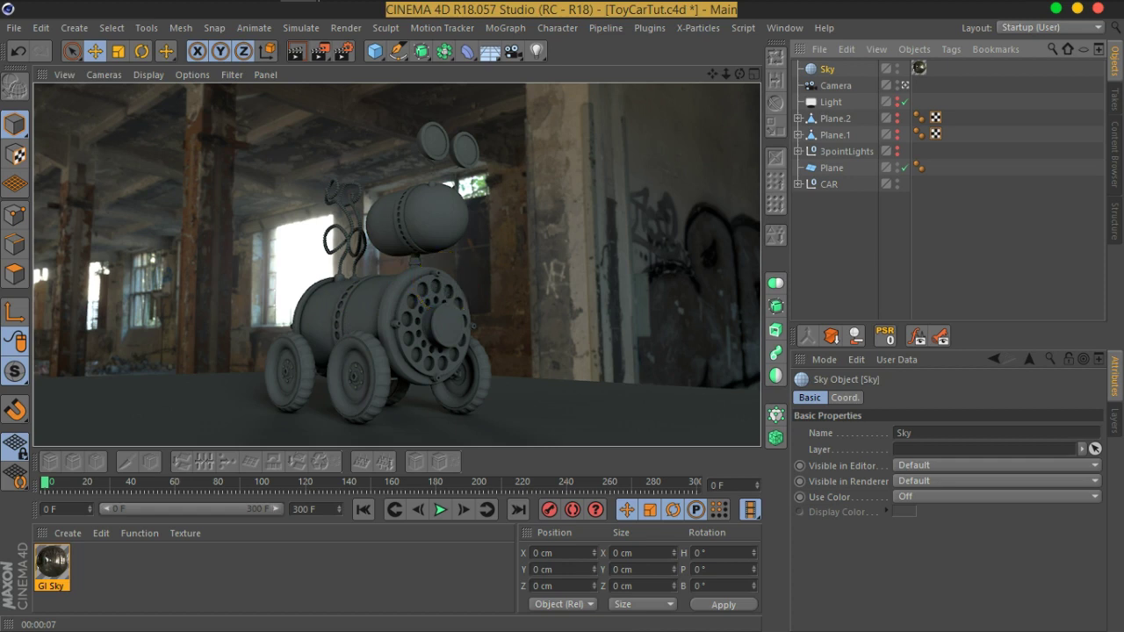
key(ctrl+b)
drag(623, 75, 564, 43)
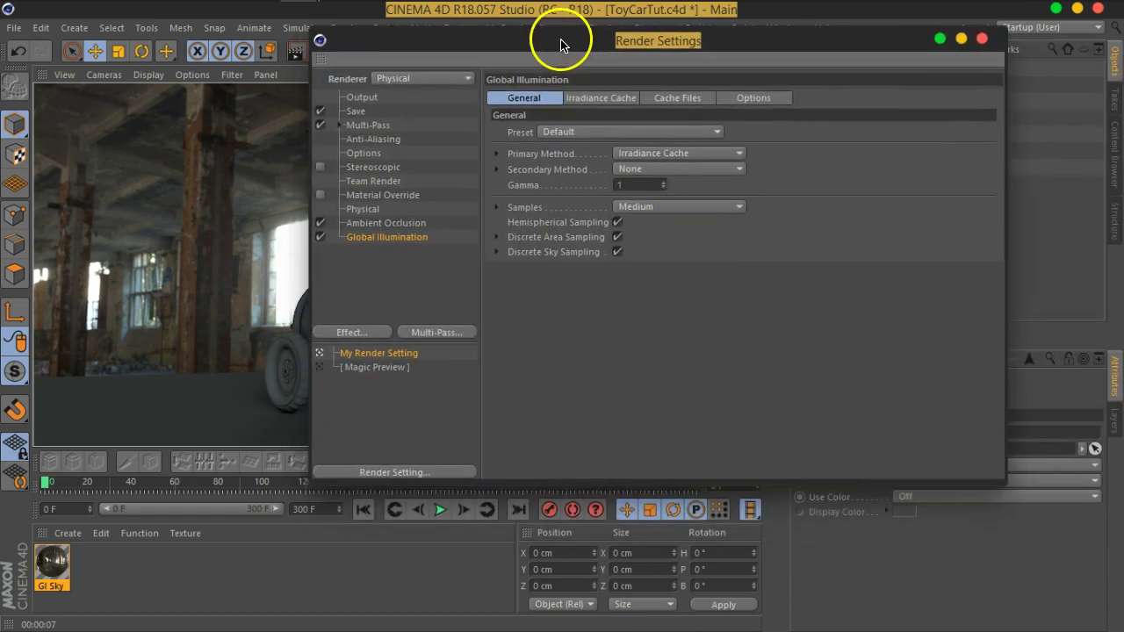
Step: Set GI Sky's Generate GI strength to 130% and re-render the viewport
double_click(50, 572)
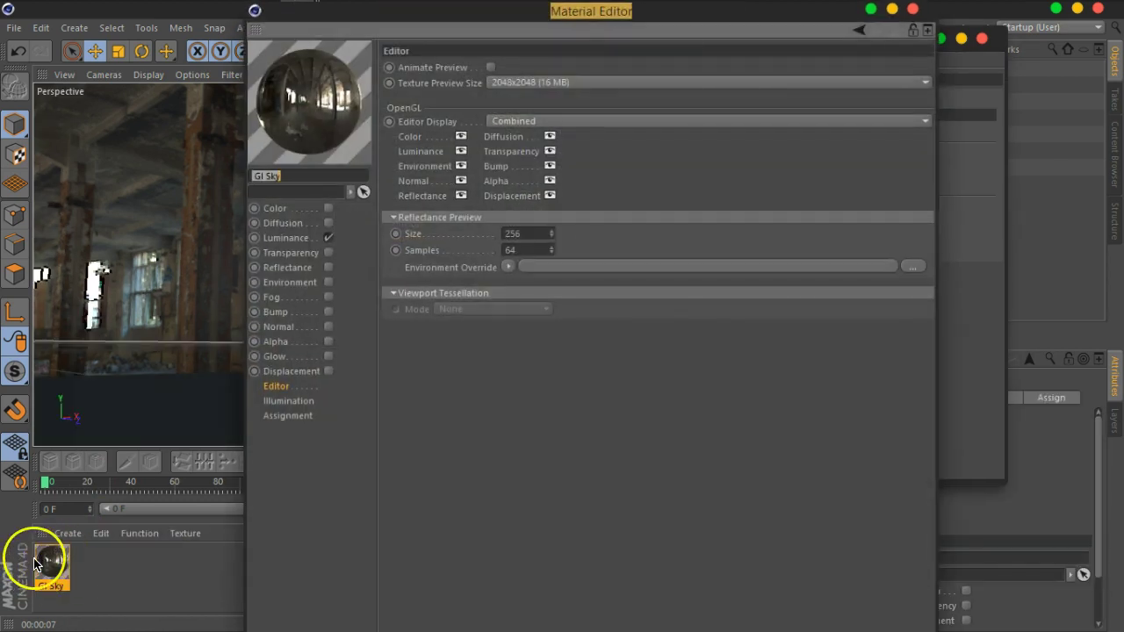
click(291, 406)
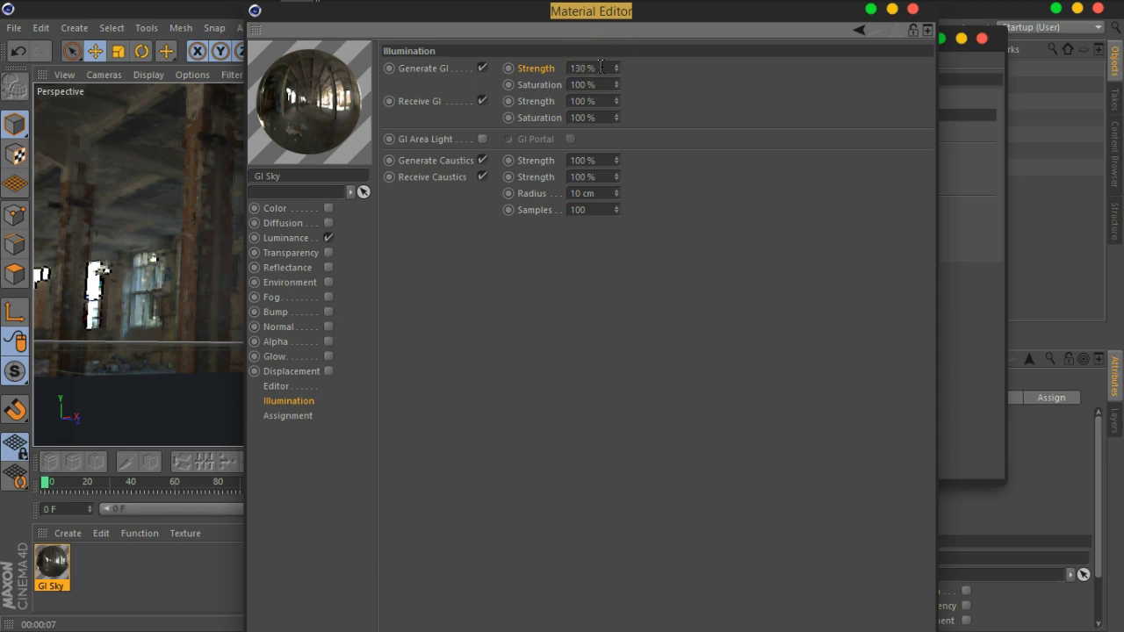
click(913, 9)
drag(427, 54, 841, 57)
click(313, 55)
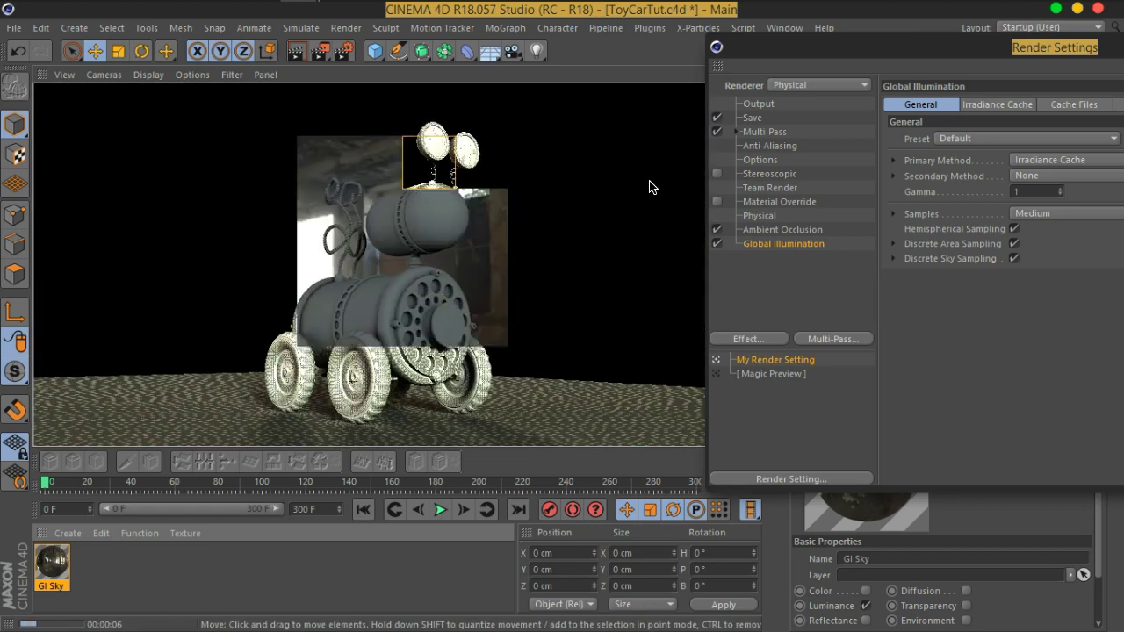
Step: Let the 130% GI render finish and close Render Settings
drag(635, 251, 637, 293)
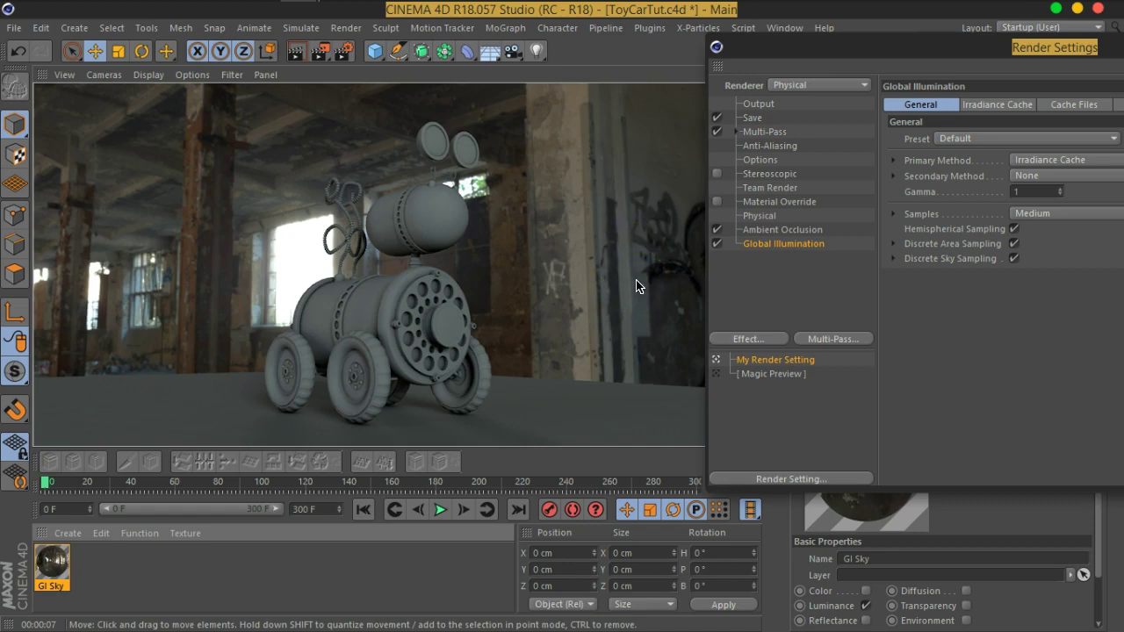
click(803, 50)
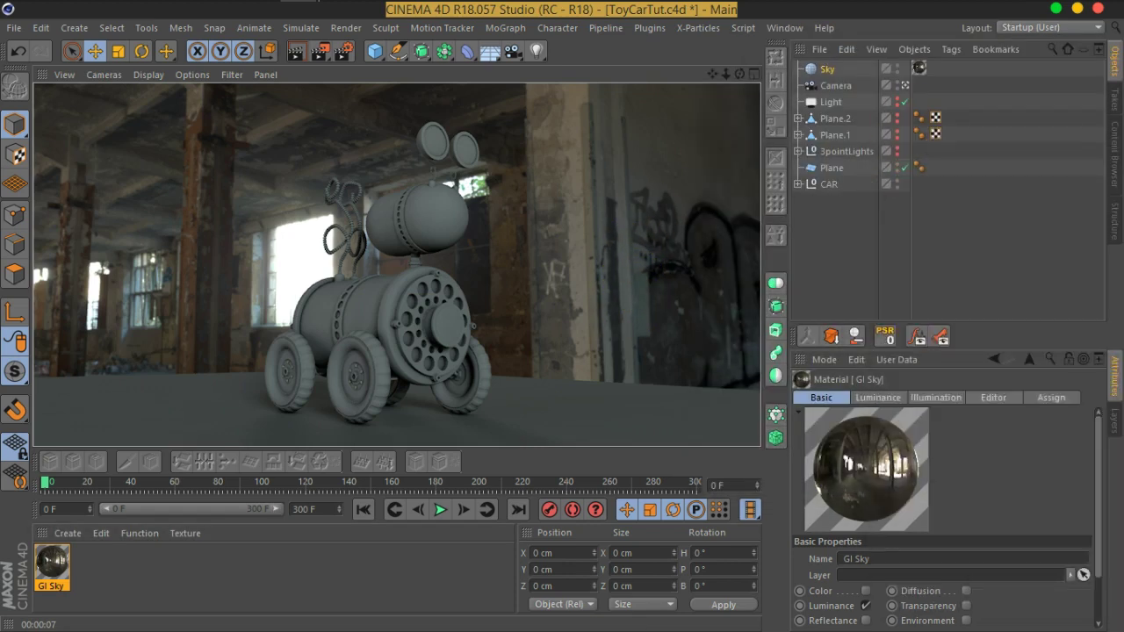
Step: Create a default material Mat, apply it to CAR, and render the viewport
double_click(101, 575)
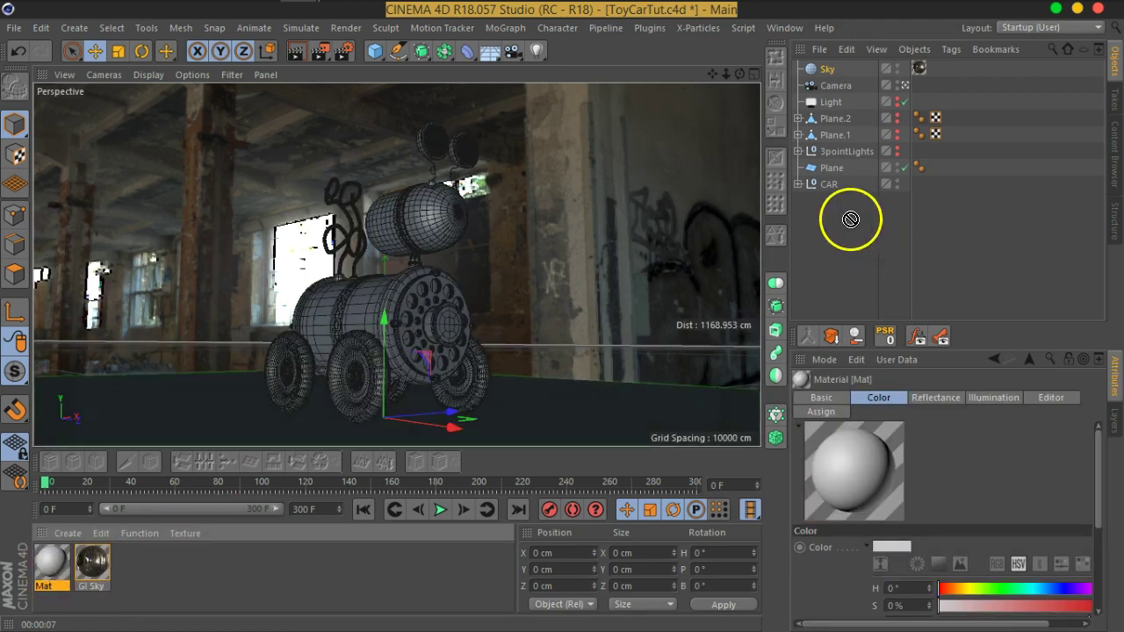
drag(839, 188, 838, 189)
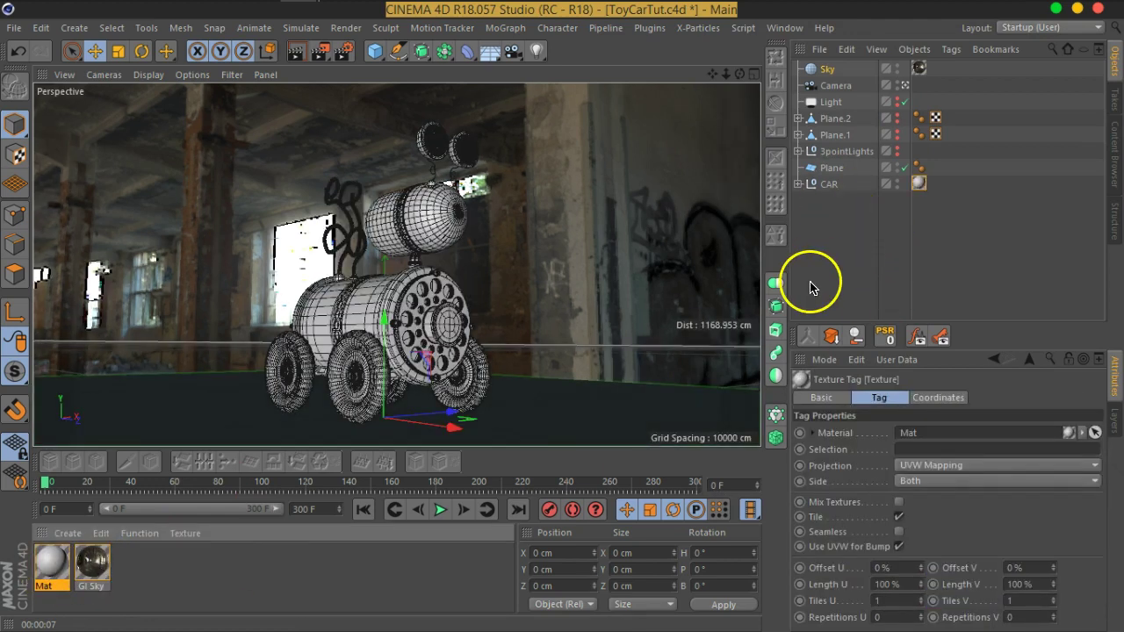
click(297, 56)
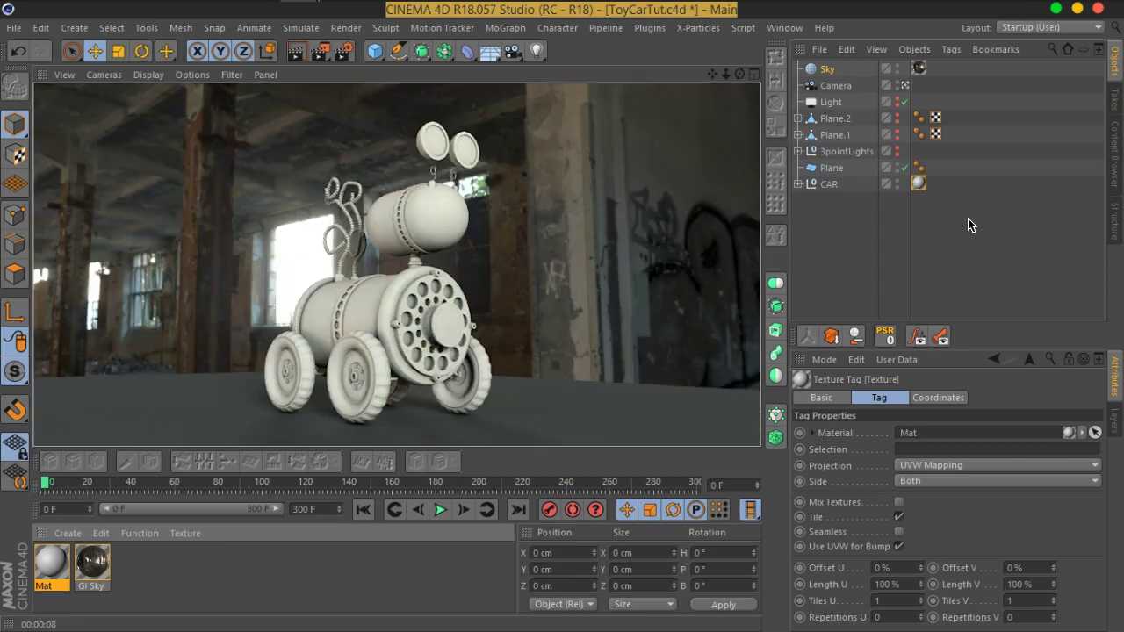
mouse_move(980, 226)
mouse_down()
mouse_move(970, 271)
mouse_move(1093, 274)
mouse_up()
Step: Reopen Render Settings and orbit the view around the toy car
key(ctrl+b)
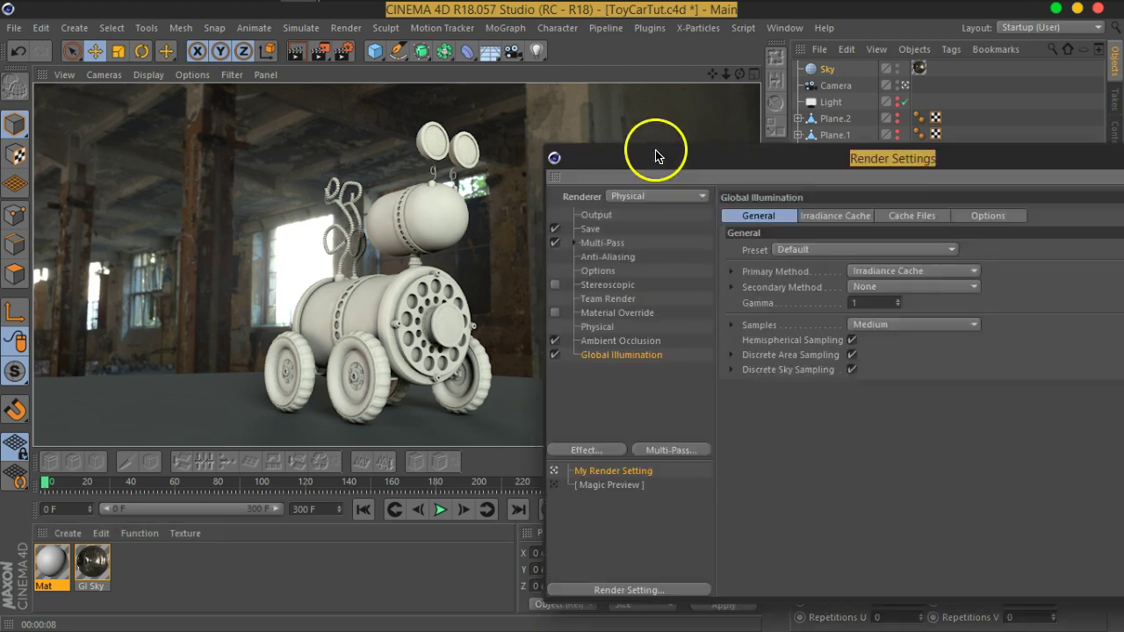
drag(658, 150, 657, 83)
mouse_move(323, 305)
alt+mouse_down()
mouse_move(224, 311)
mouse_move(251, 314)
alt+mouse_up()
drag(812, 77, 740, 60)
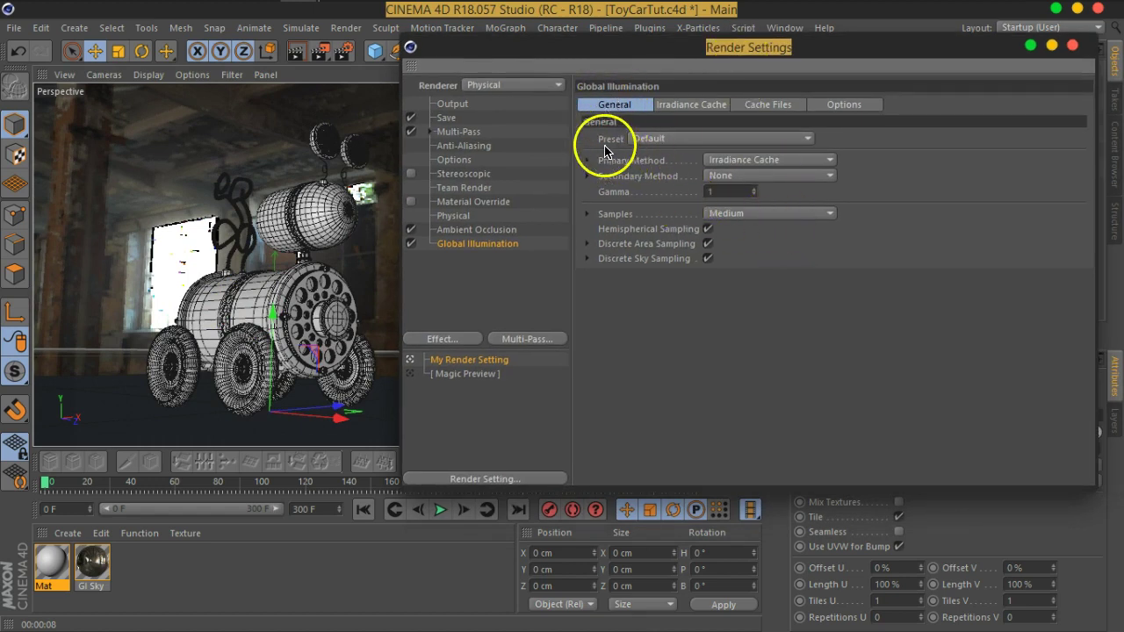
Step: Try the Exterior - HDR Image GI preset, then return it to Default
click(654, 139)
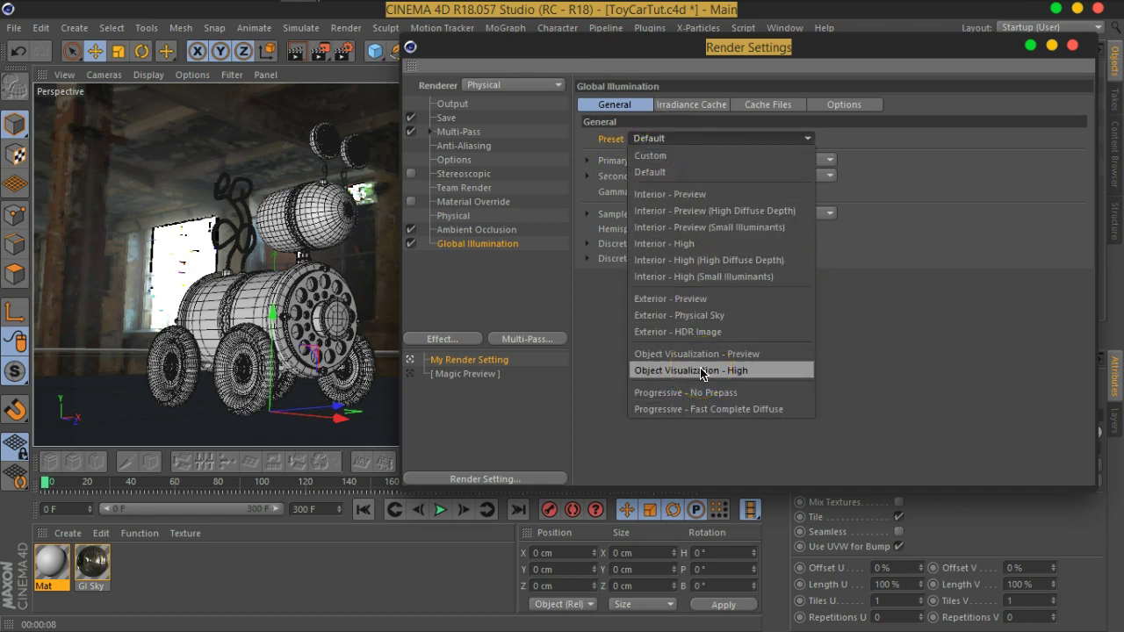
click(697, 331)
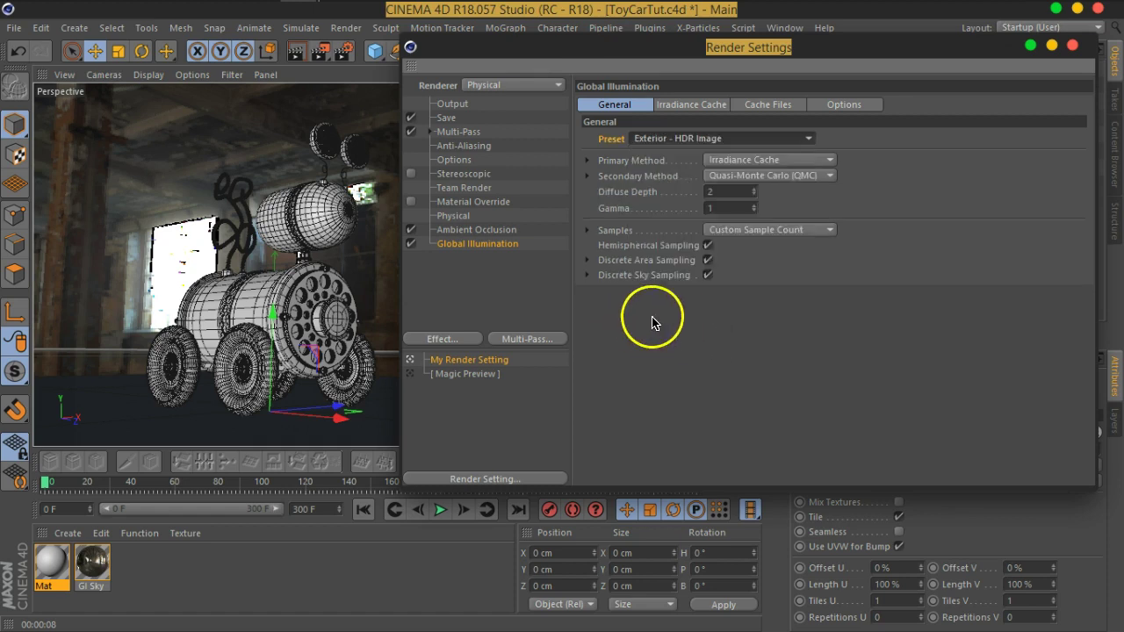
click(663, 140)
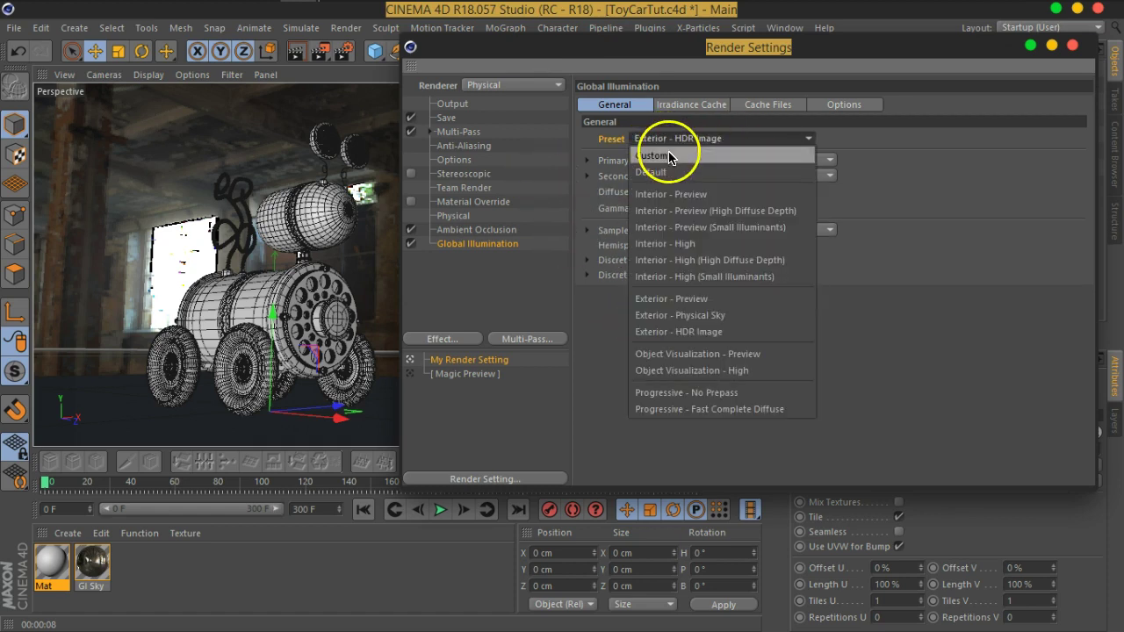
click(662, 172)
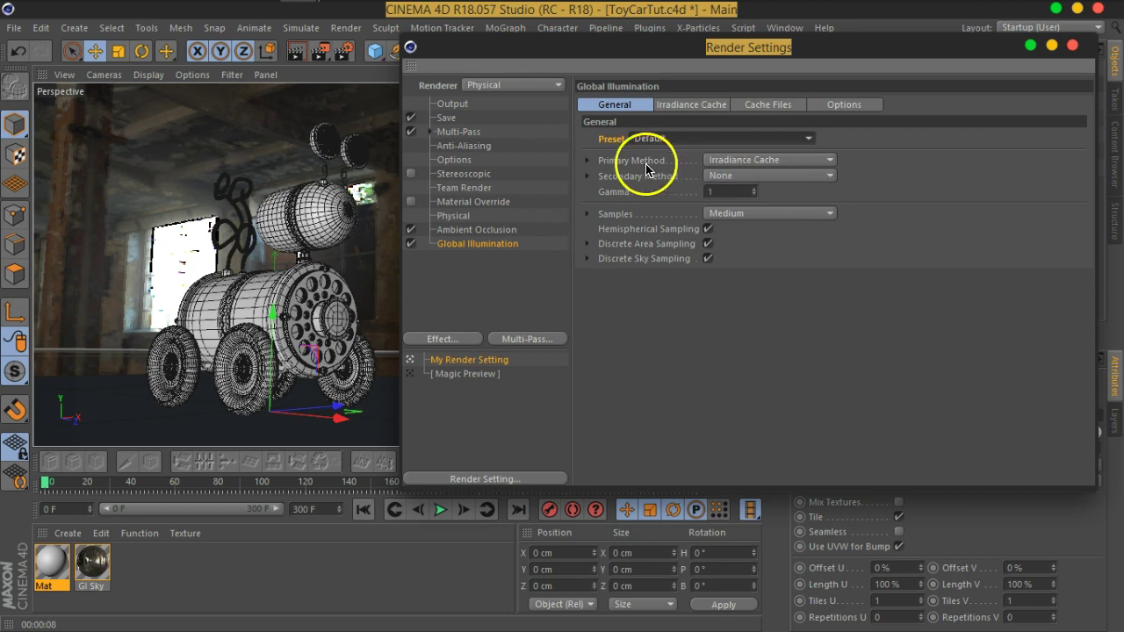
click(648, 171)
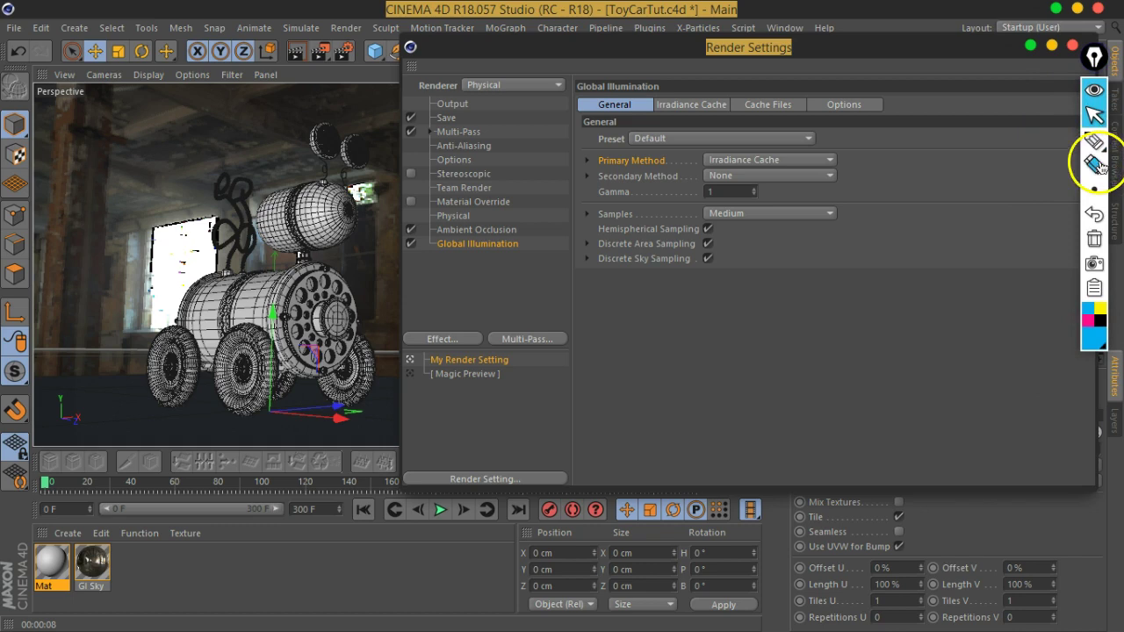
click(1093, 141)
click(1043, 140)
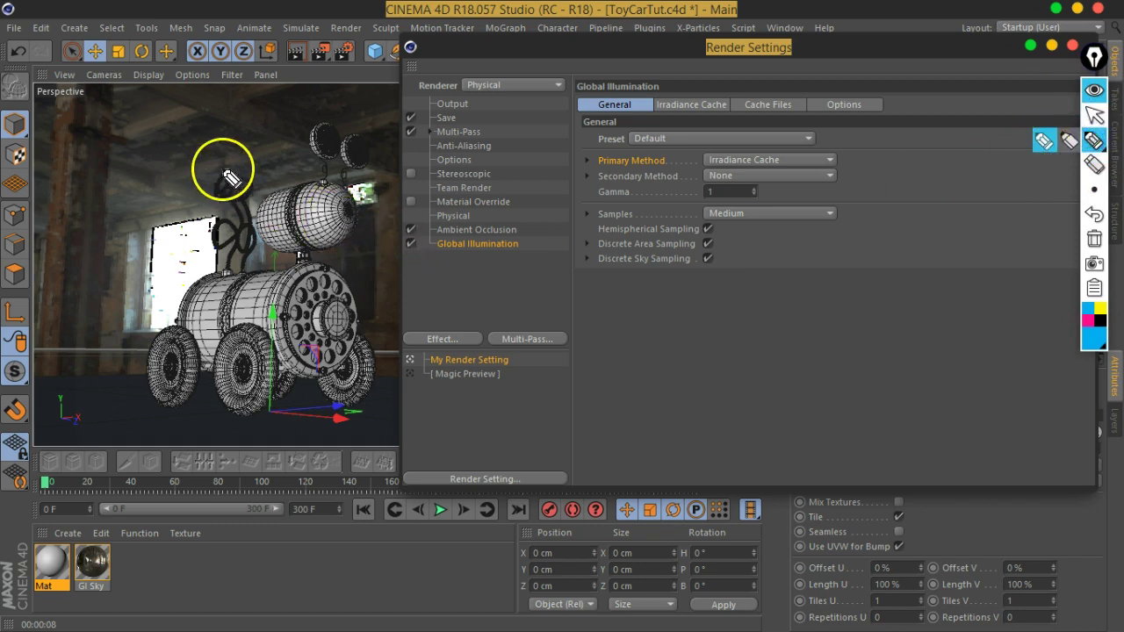
drag(230, 178, 253, 186)
drag(187, 217, 230, 230)
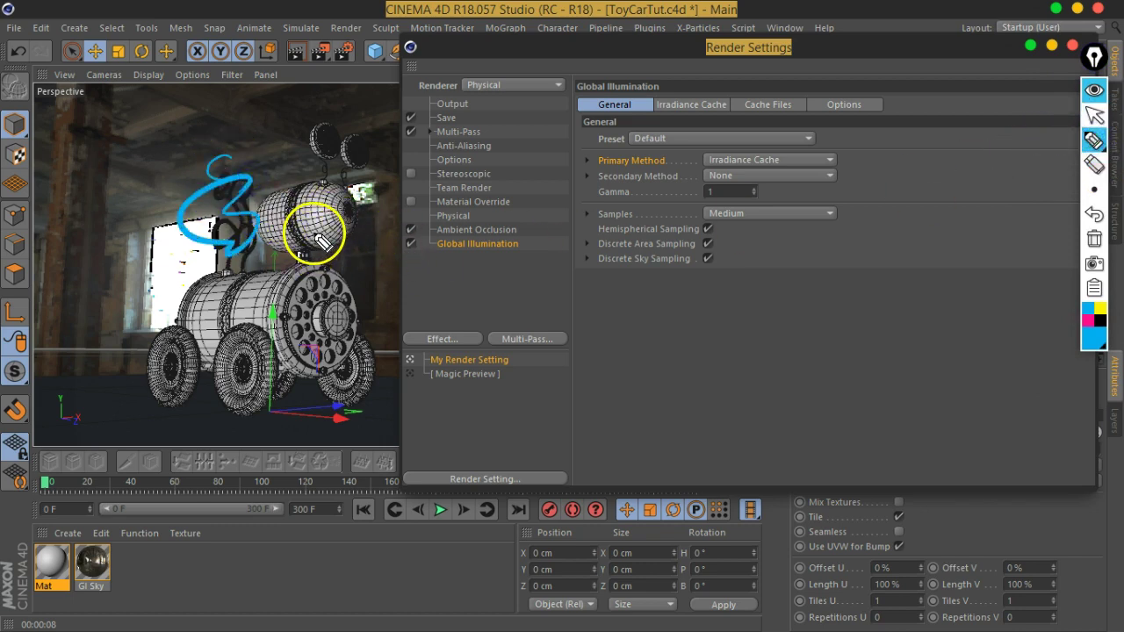
click(1093, 238)
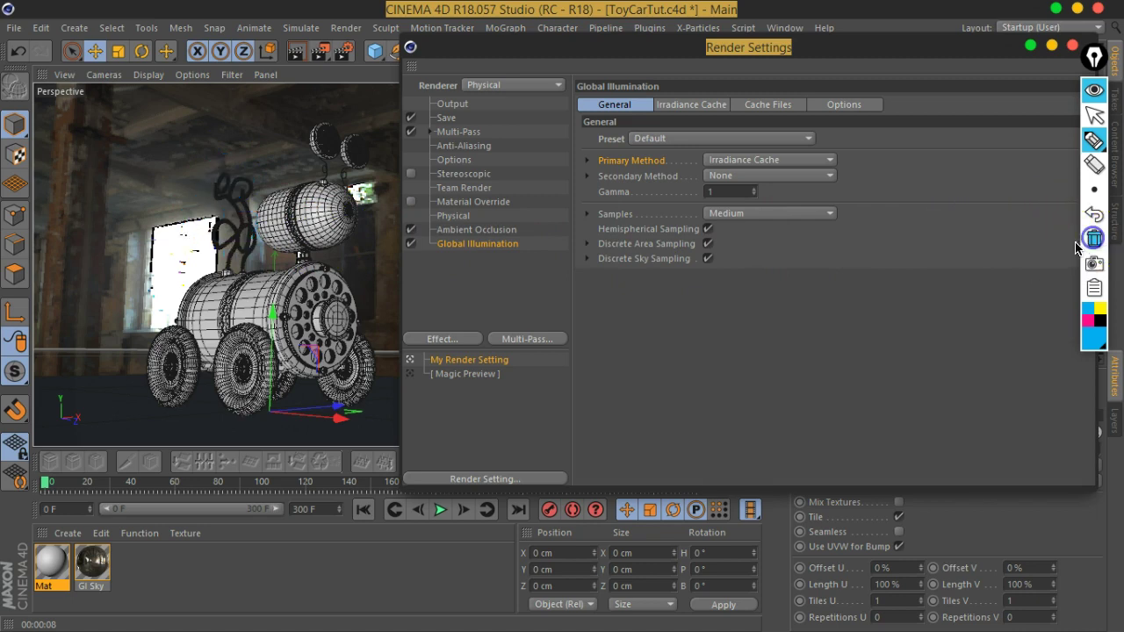
mouse_move(1094, 190)
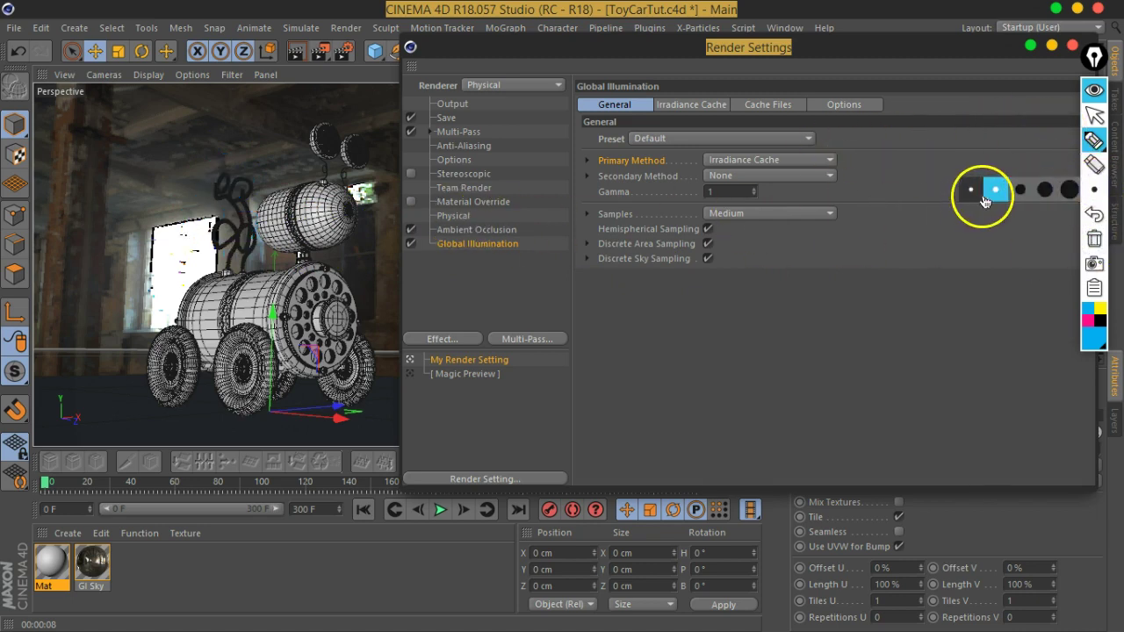
click(971, 190)
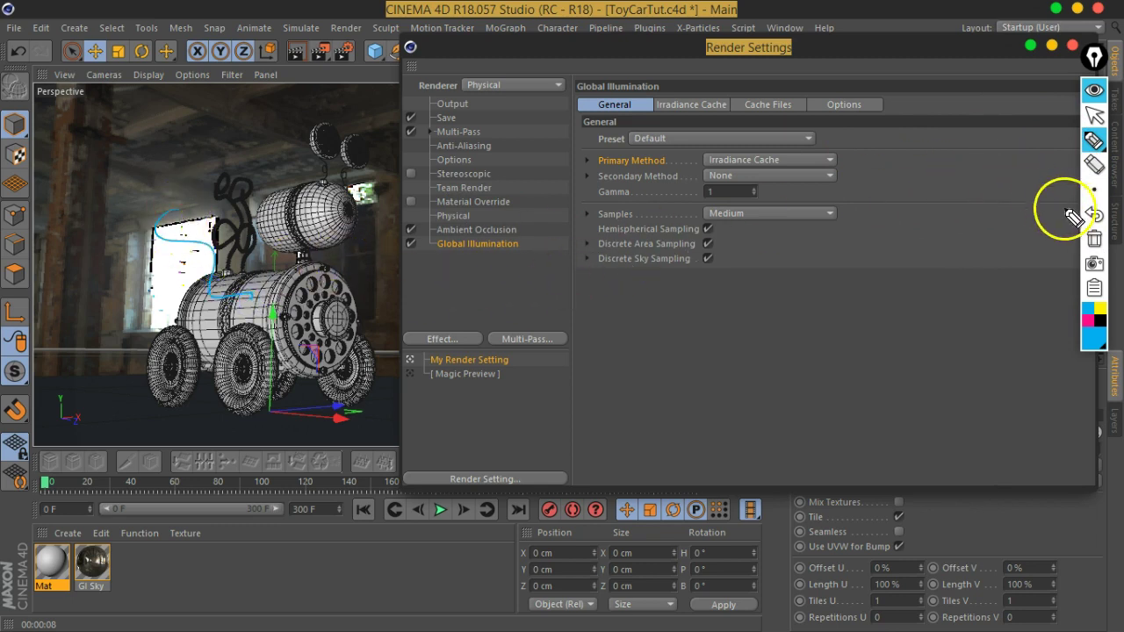
click(1101, 241)
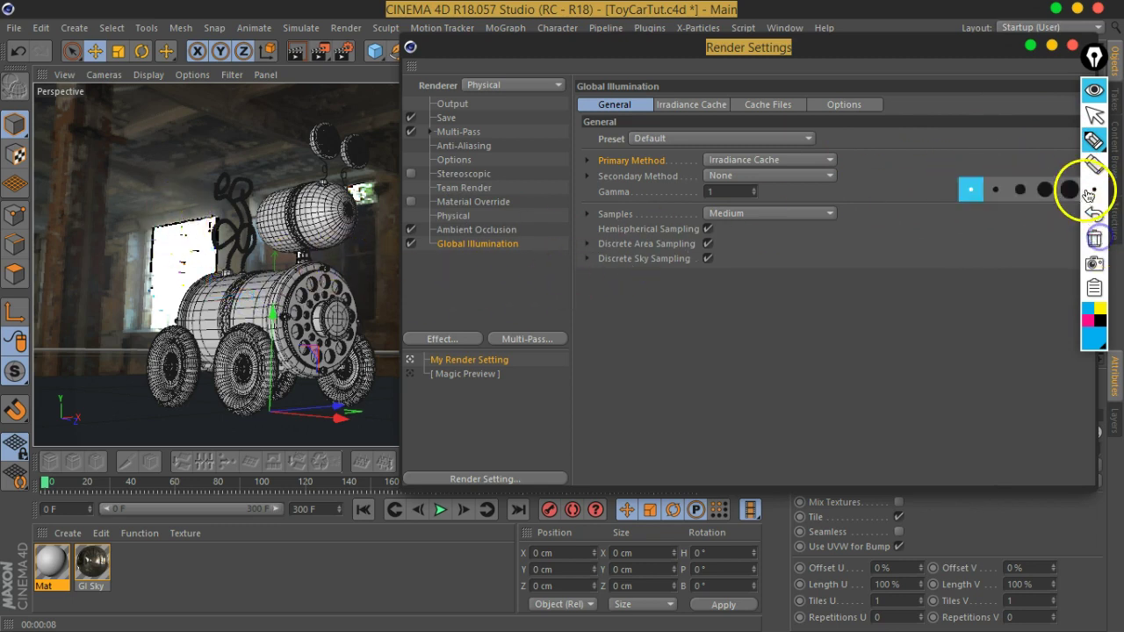
click(1001, 190)
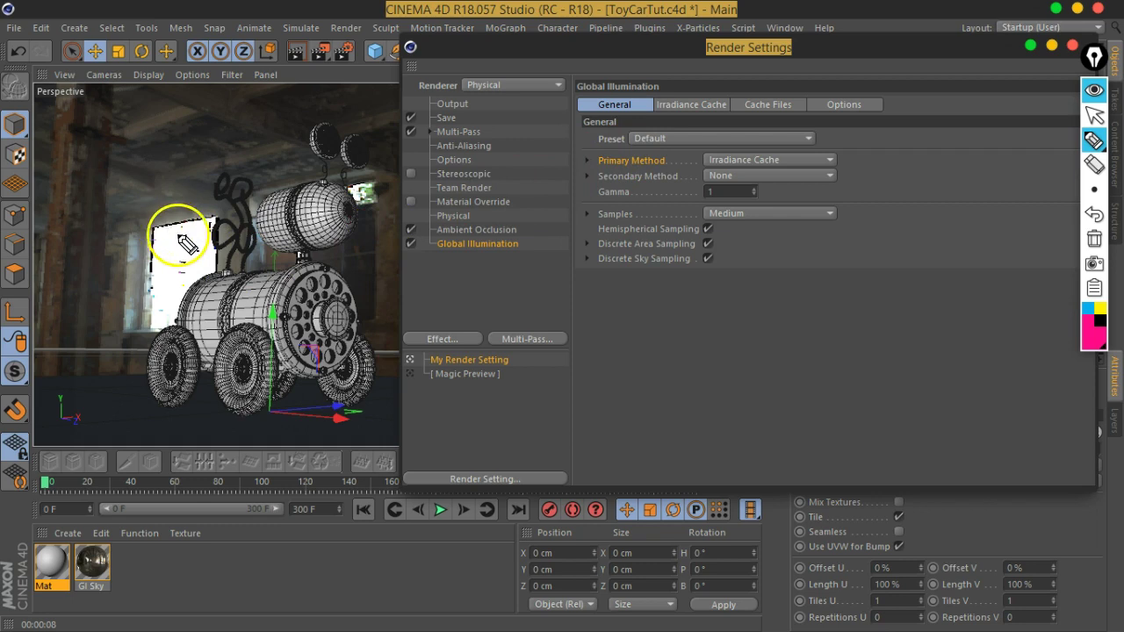
drag(188, 218, 237, 272)
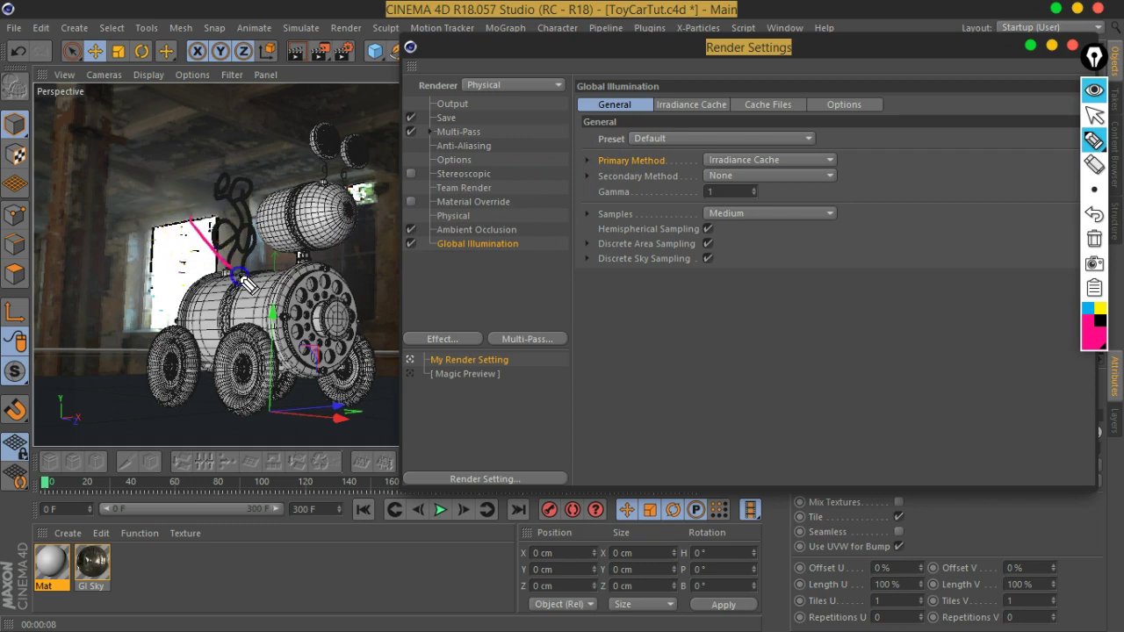
mouse_move(187, 218)
mouse_down()
mouse_move(221, 293)
mouse_move(199, 319)
mouse_up()
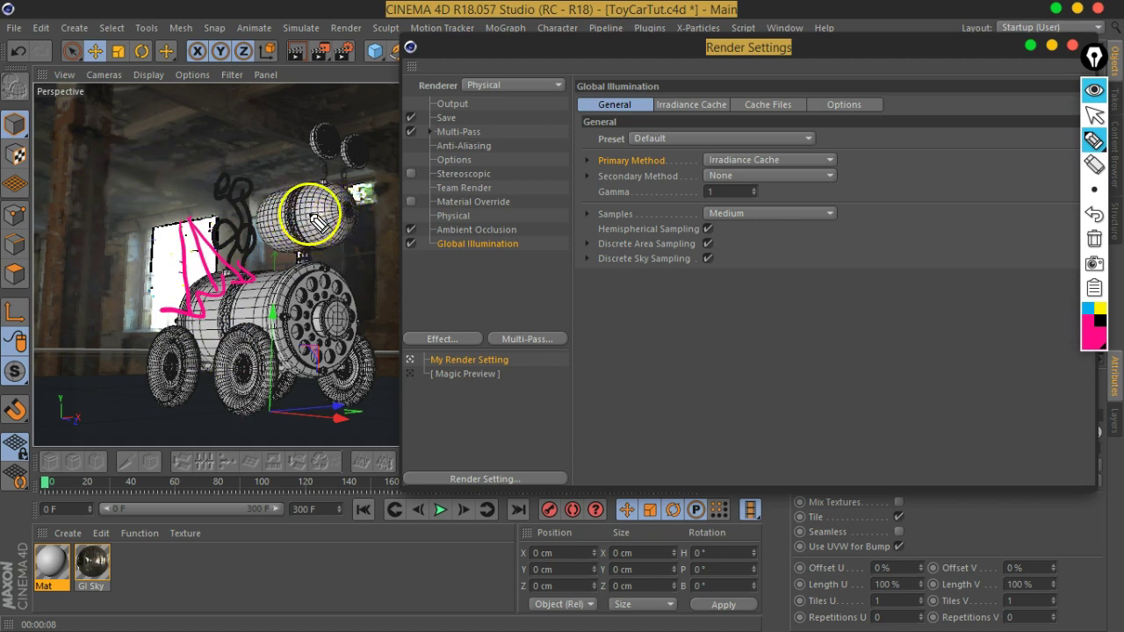
drag(338, 206, 289, 228)
drag(225, 305, 264, 290)
drag(312, 325, 312, 328)
drag(337, 342, 312, 354)
drag(278, 341, 277, 344)
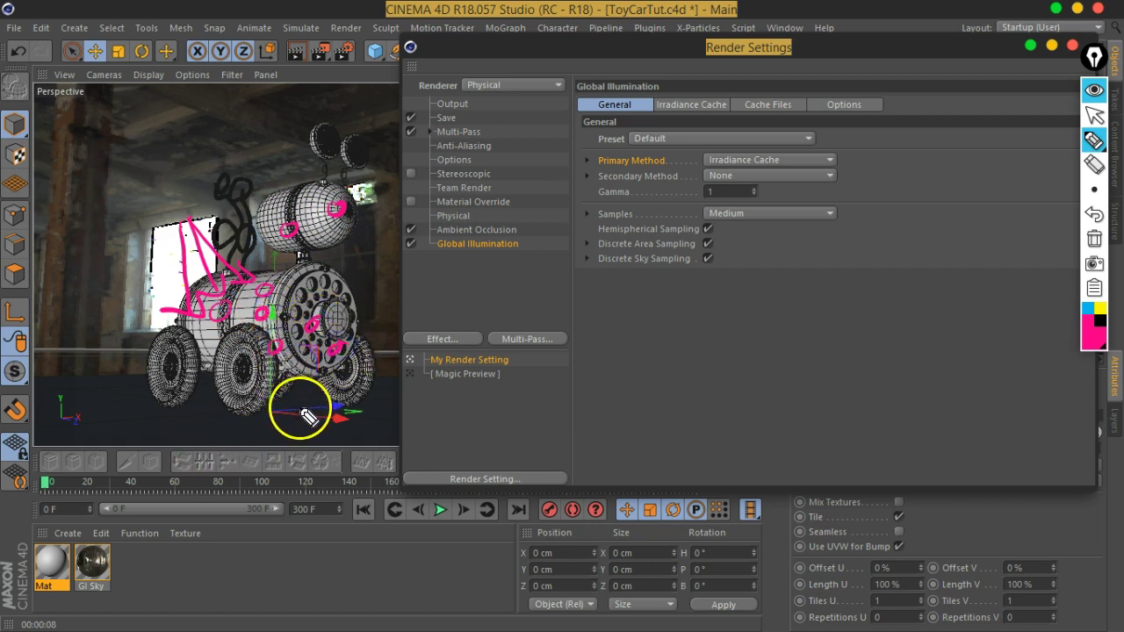
drag(204, 341, 203, 346)
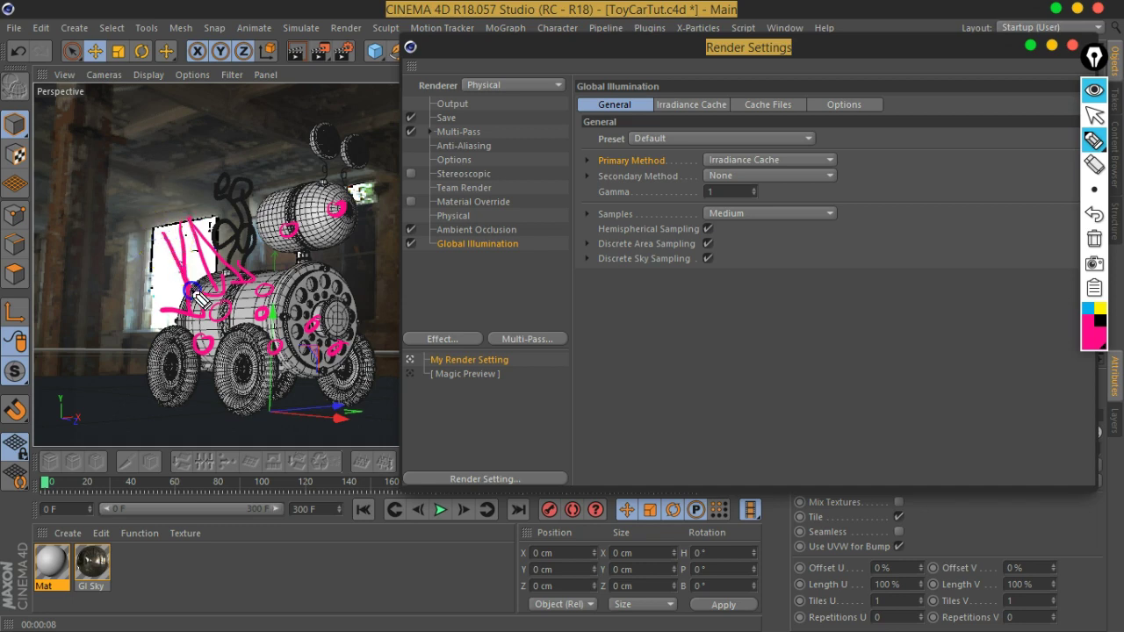
drag(225, 356, 214, 352)
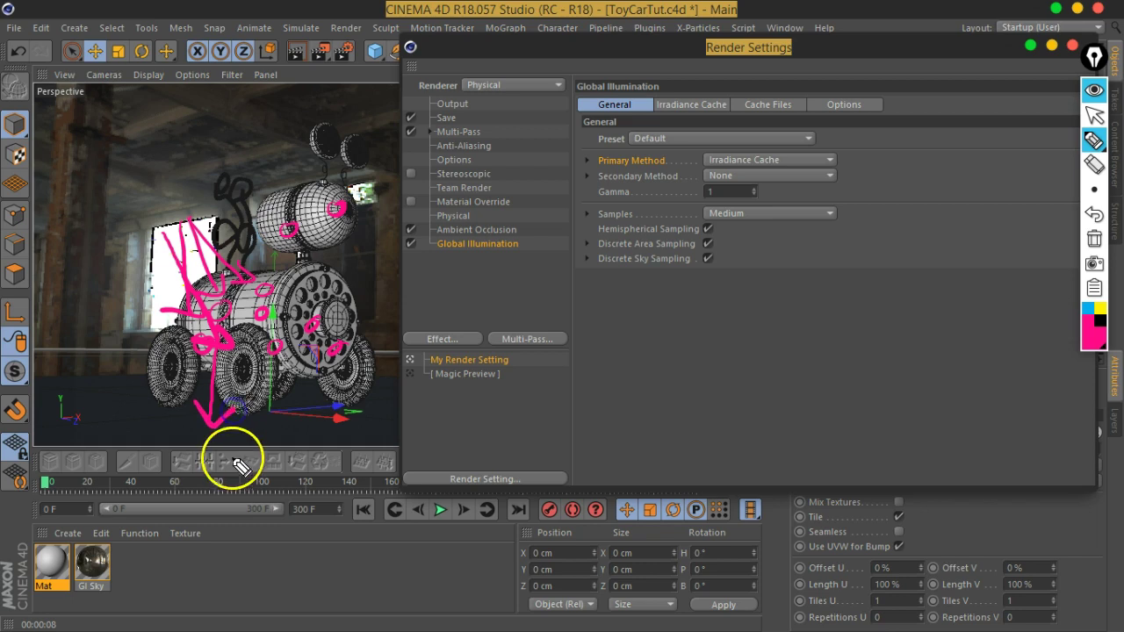
click(1092, 304)
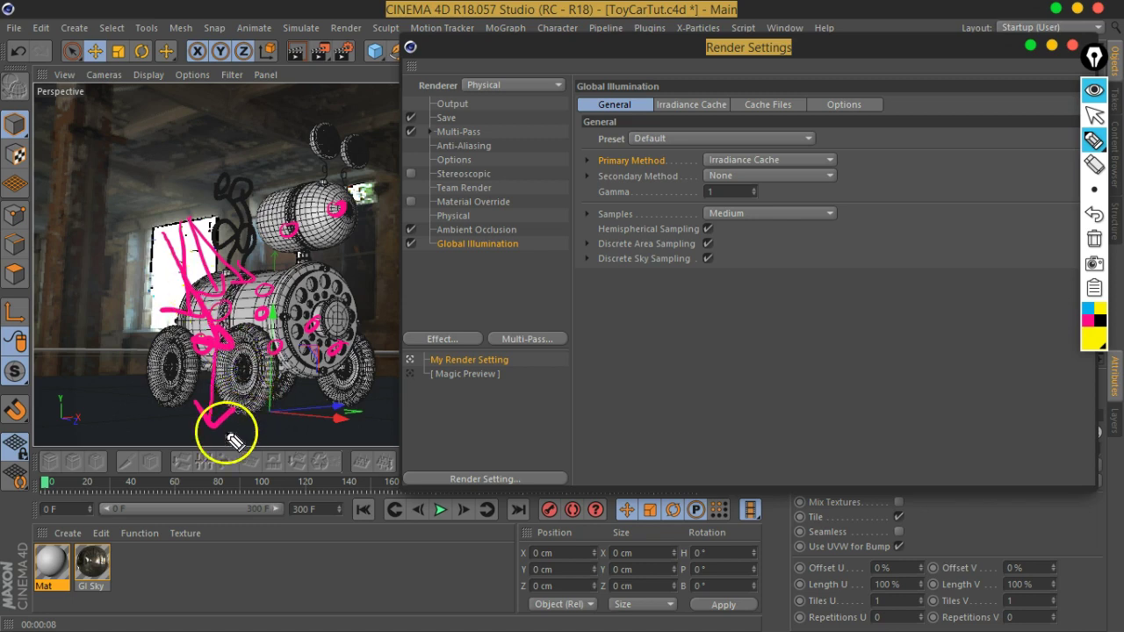
drag(201, 401, 218, 433)
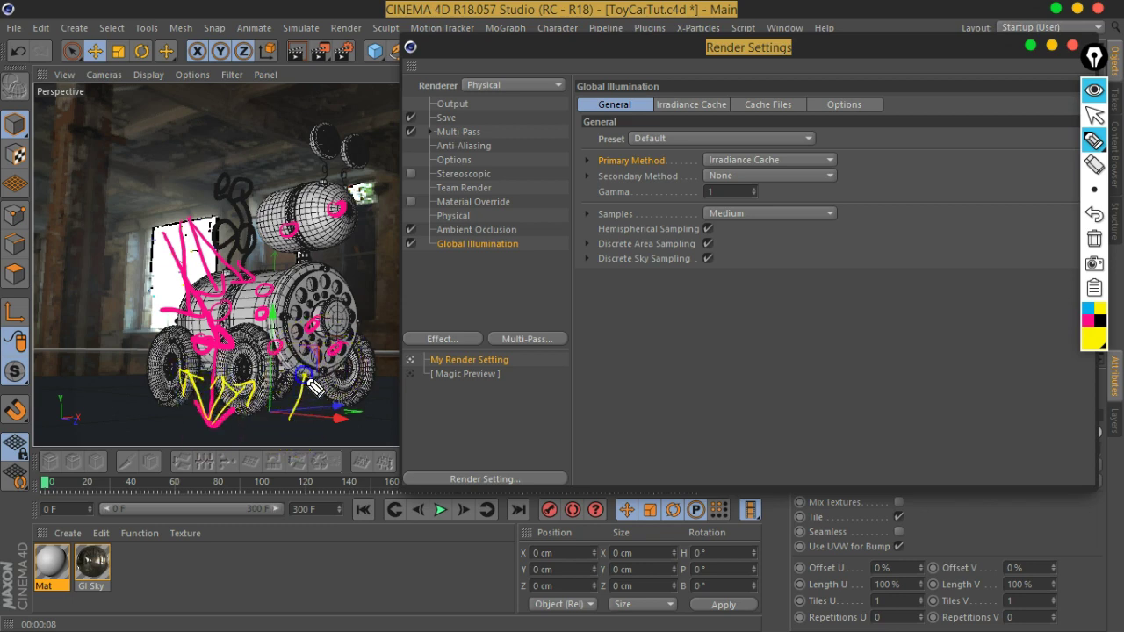
drag(333, 419, 349, 379)
drag(298, 417, 284, 422)
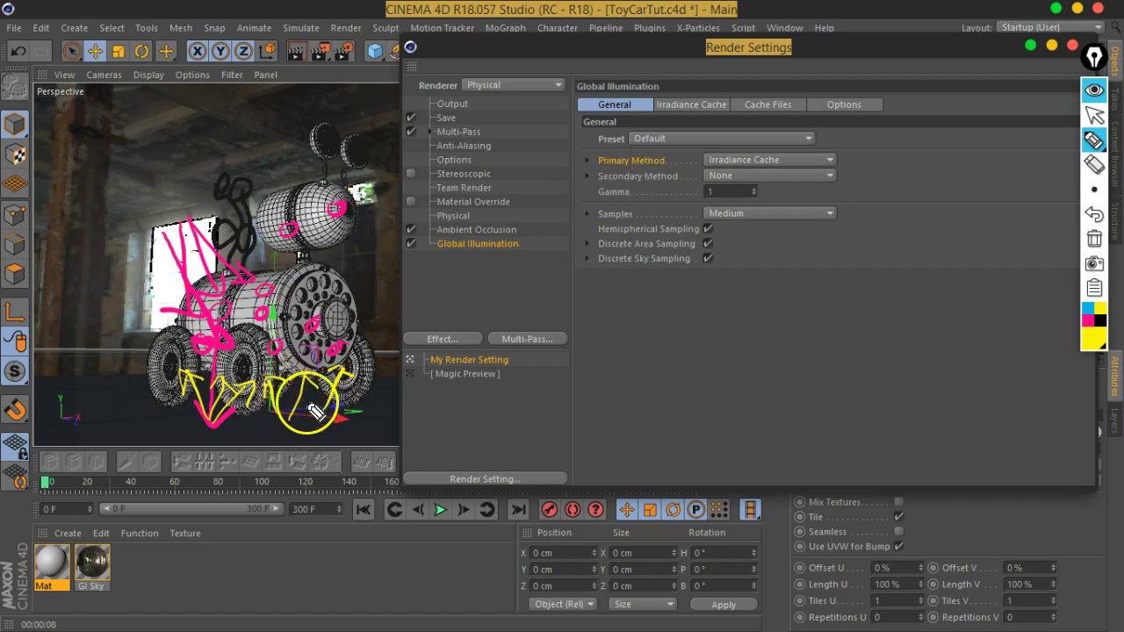
drag(294, 417, 312, 400)
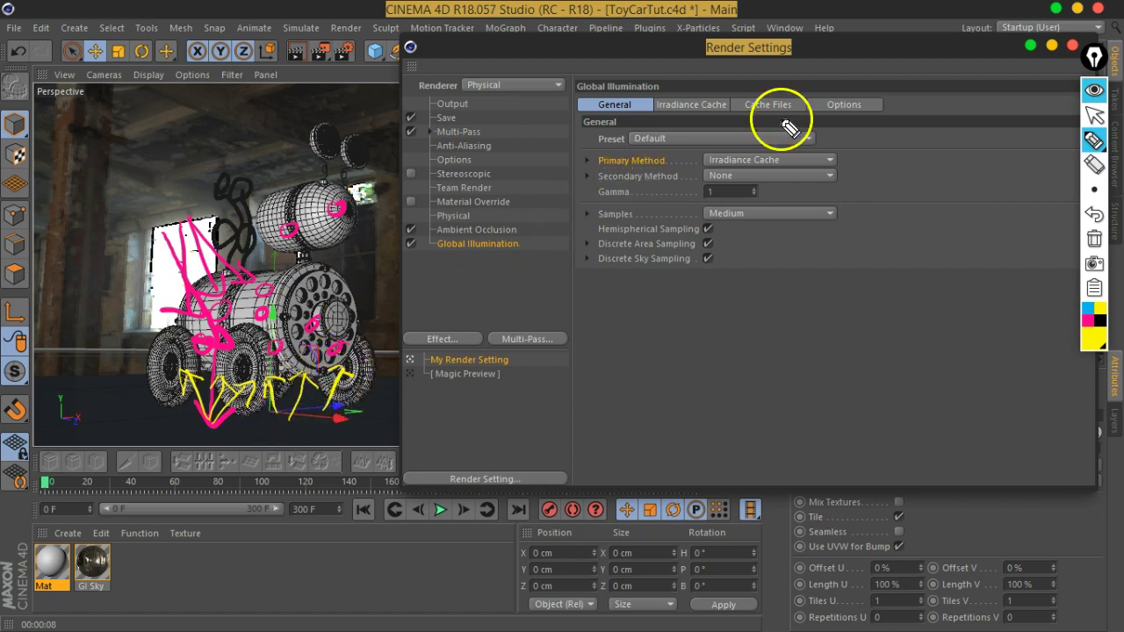
click(1093, 238)
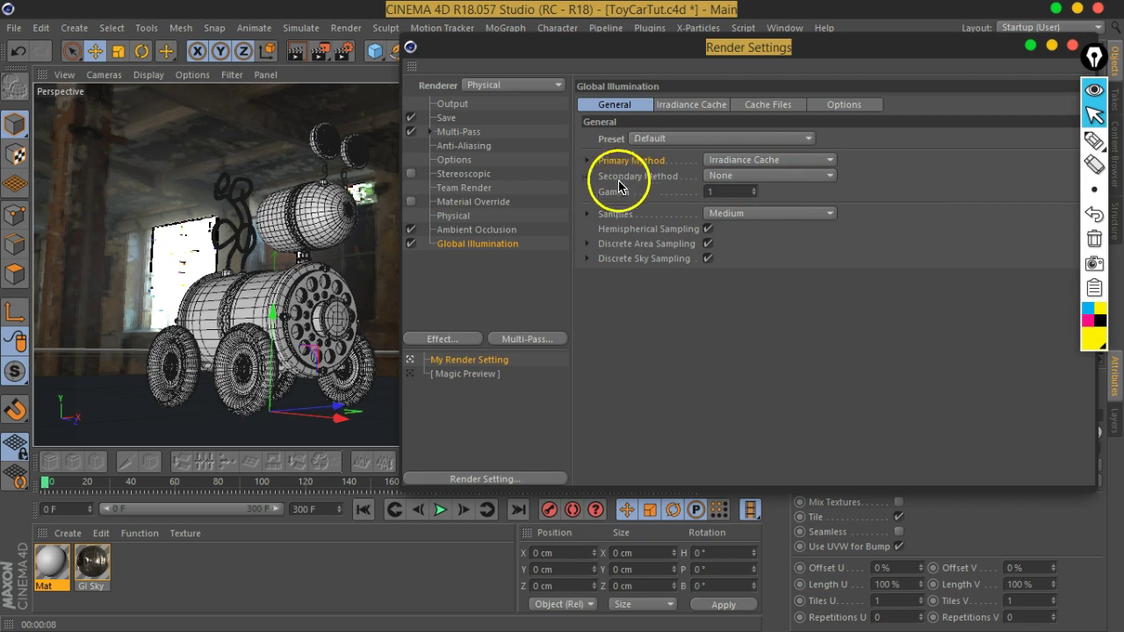
Step: Set the GI secondary method to Quasi-Monte Carlo (QMC), switching the preset to Custom
click(790, 177)
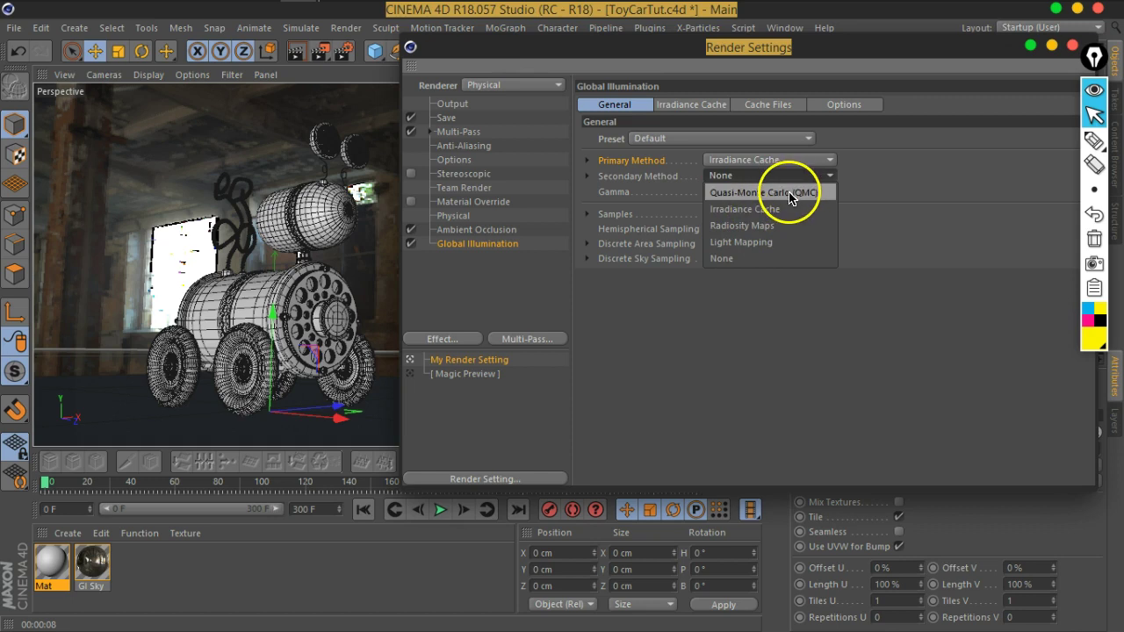
click(753, 193)
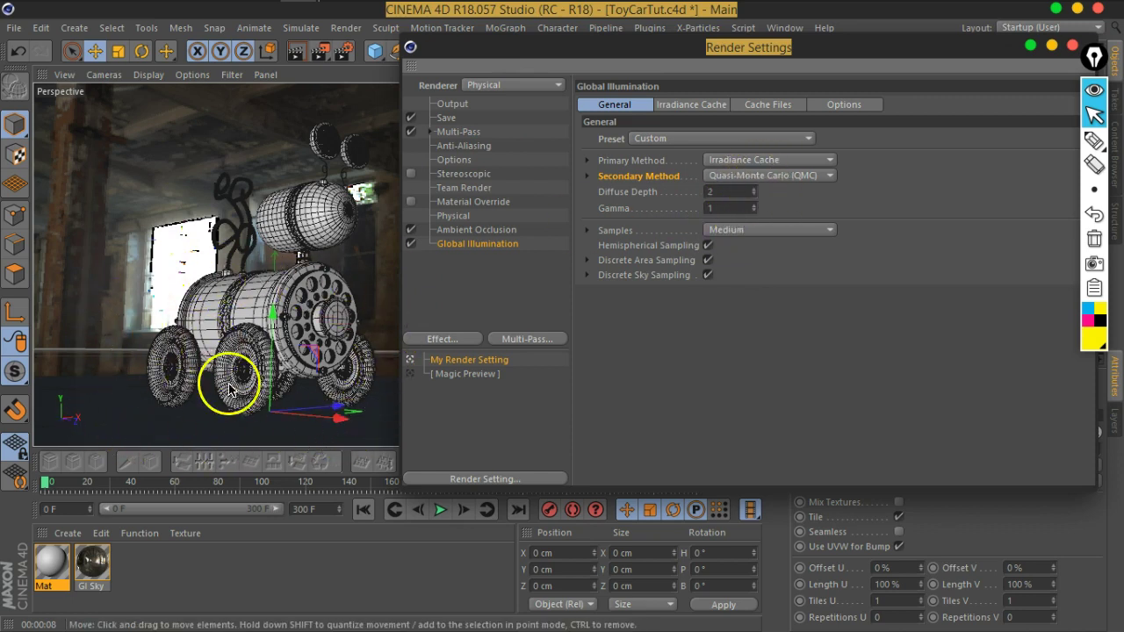
click(769, 176)
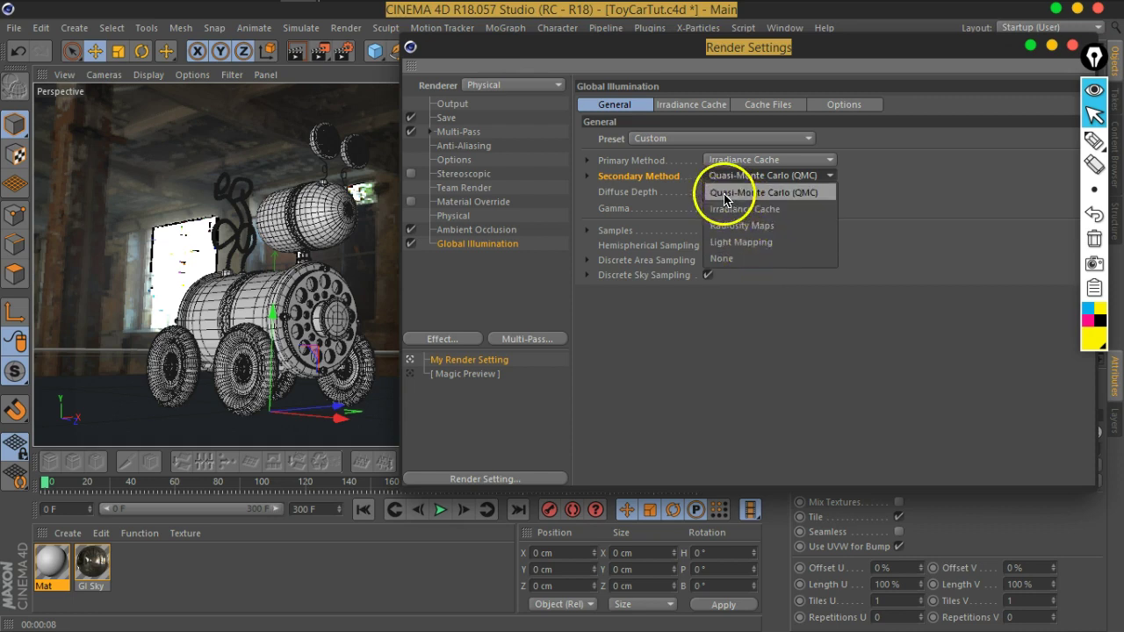
click(806, 196)
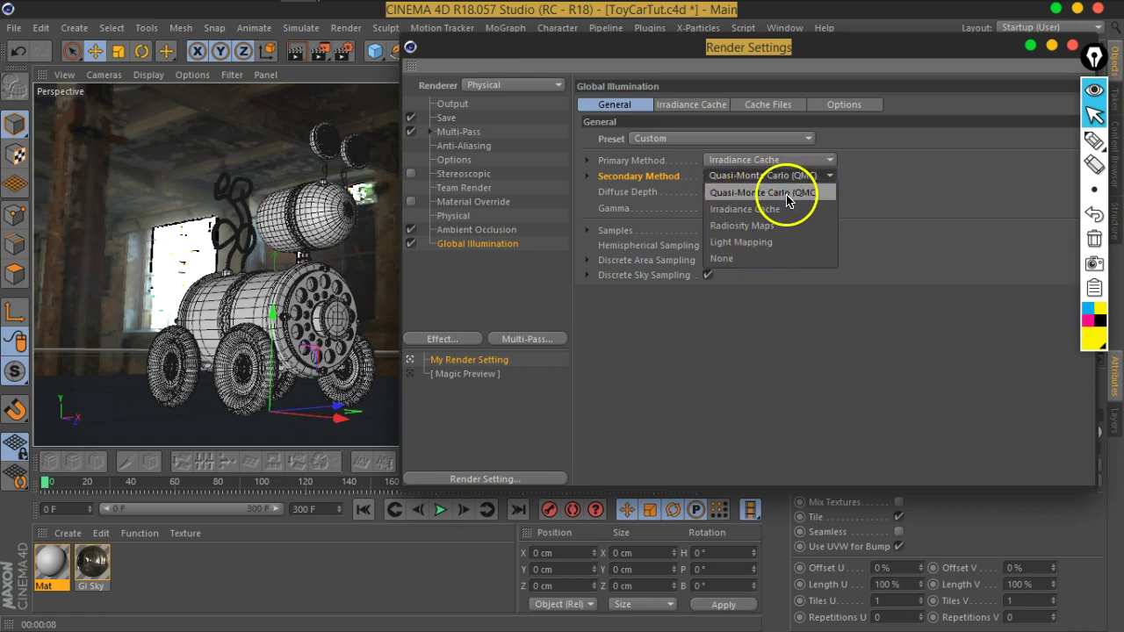
click(790, 179)
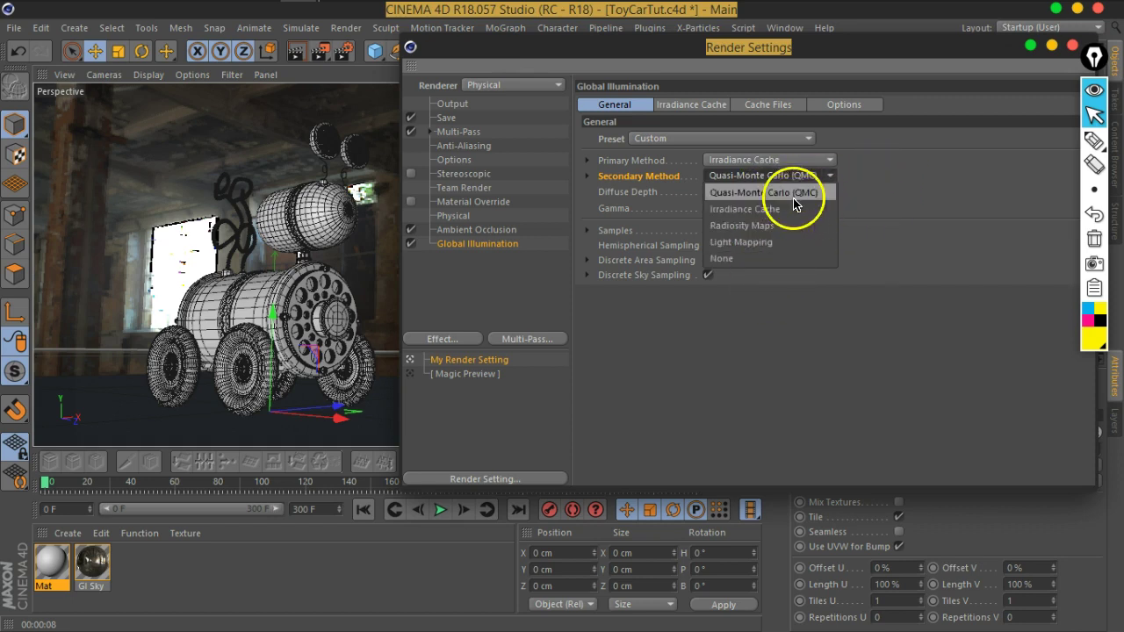
click(794, 199)
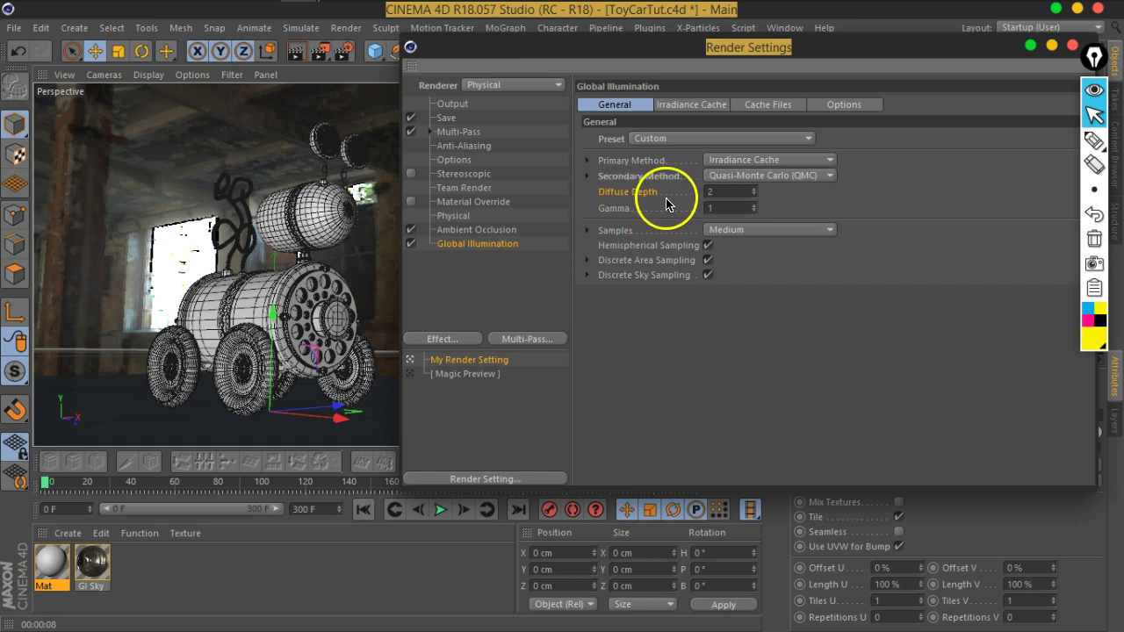
Step: Raise the Global Illumination Diffuse Depth to 3
click(711, 192)
text(5)
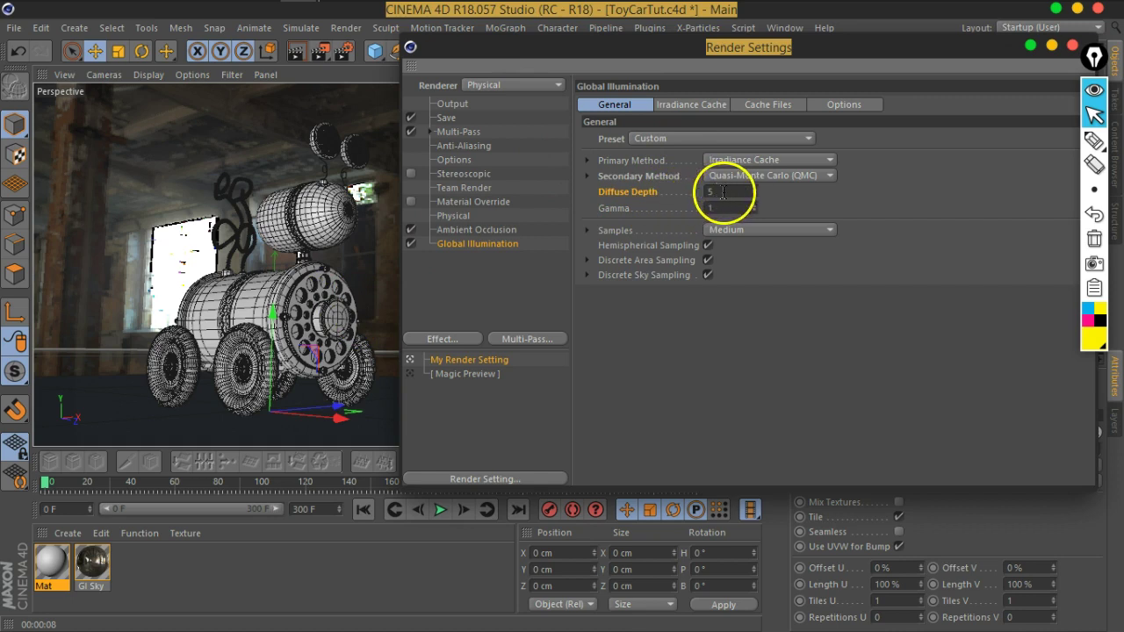
text(3)
key(Return)
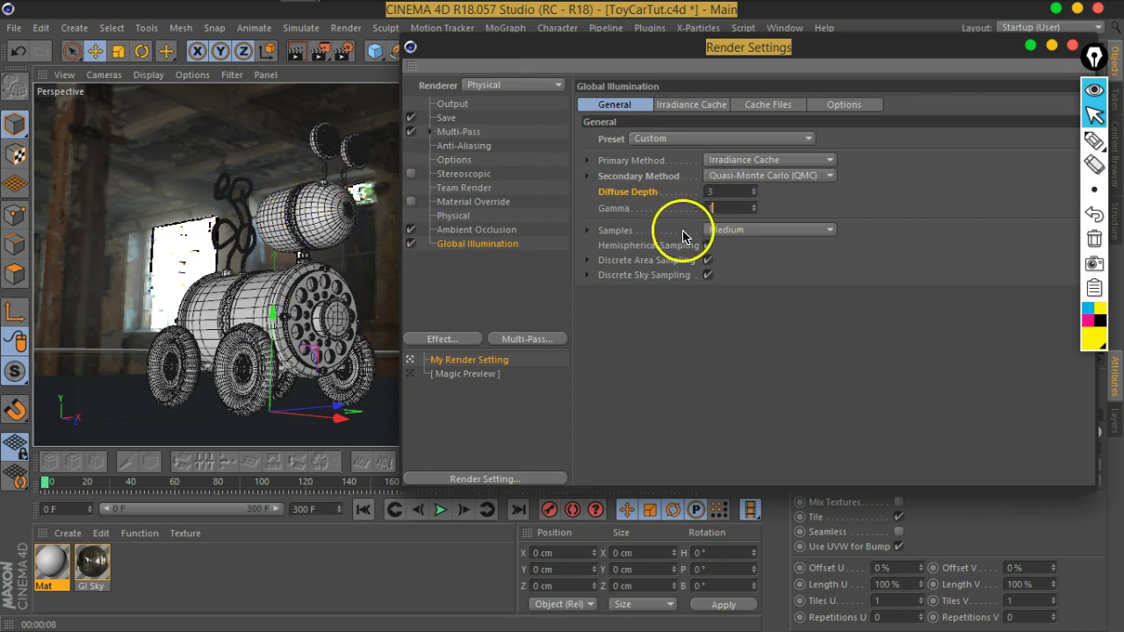
Step: Test-render the toy car in the viewport, then set the GI secondary method back to None
click(320, 55)
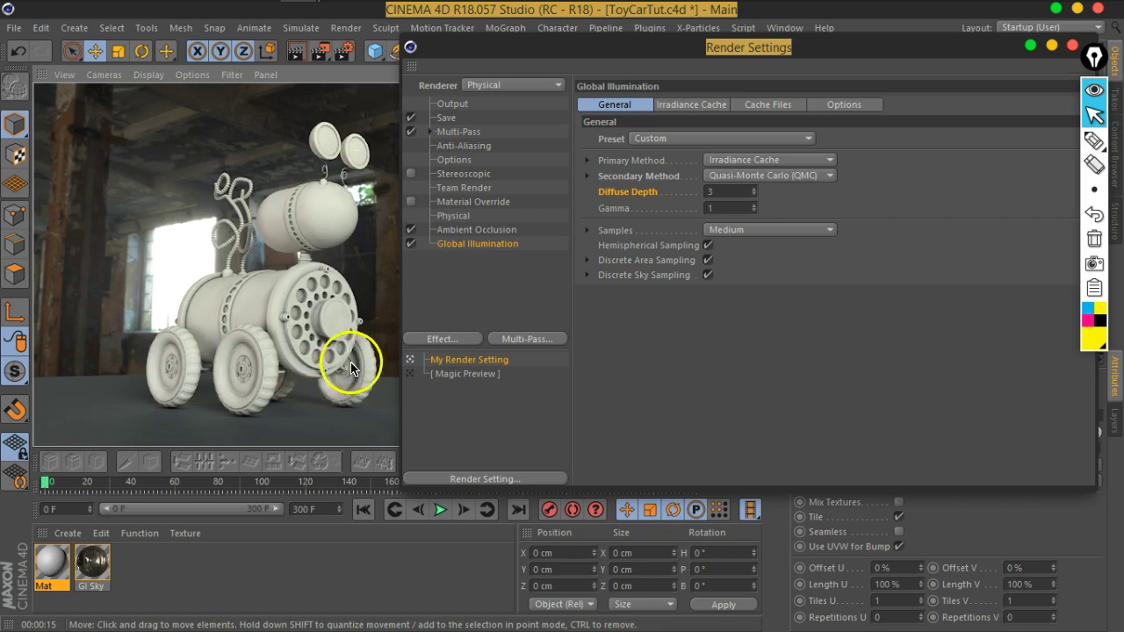
click(736, 175)
click(741, 257)
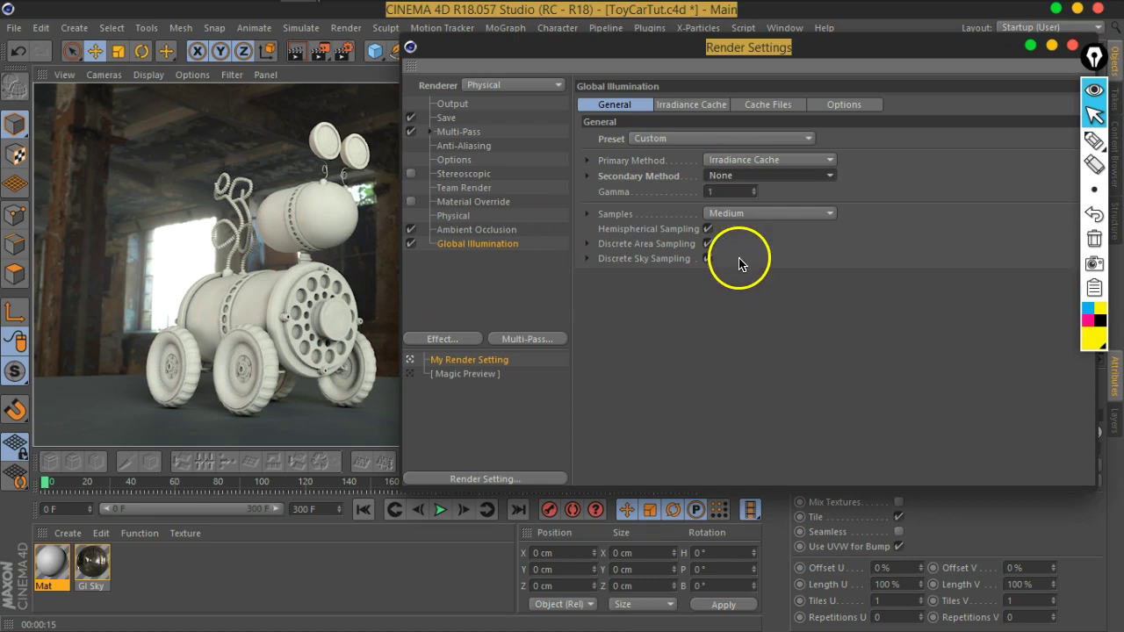
drag(501, 49, 559, 117)
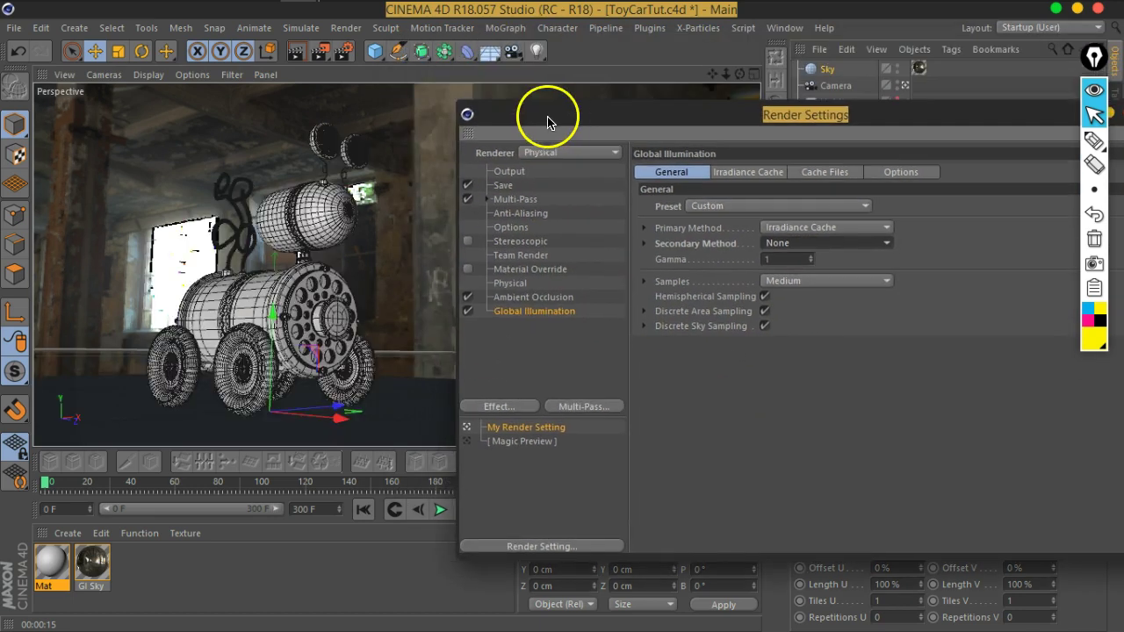
Step: Render the white toy car to the Picture Viewer and maximize the viewer to inspect it
click(320, 51)
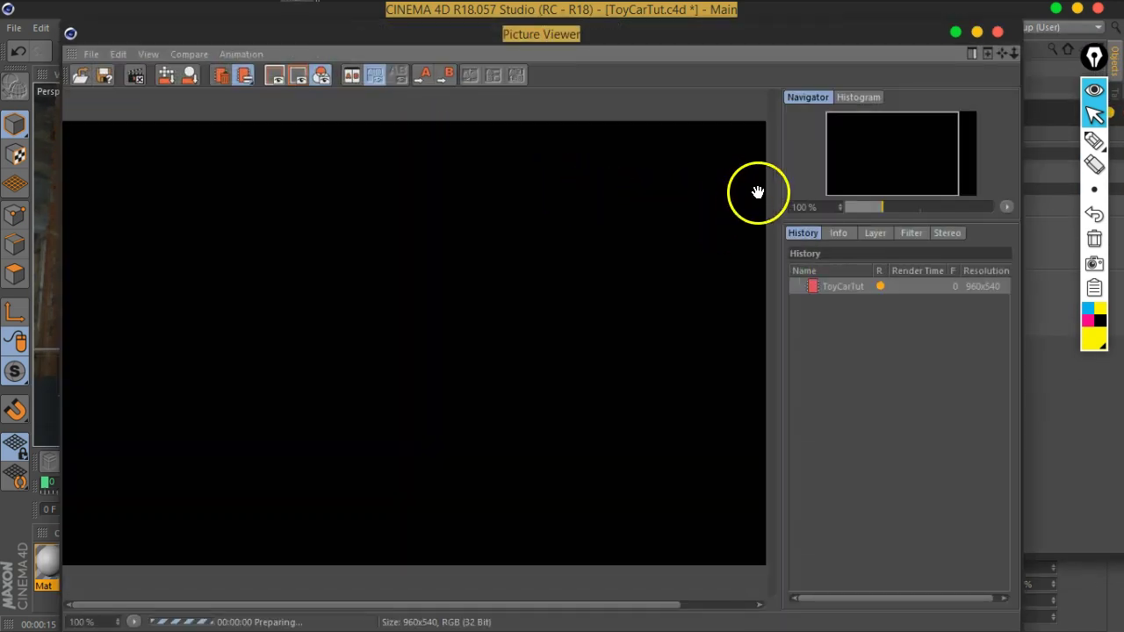
click(973, 34)
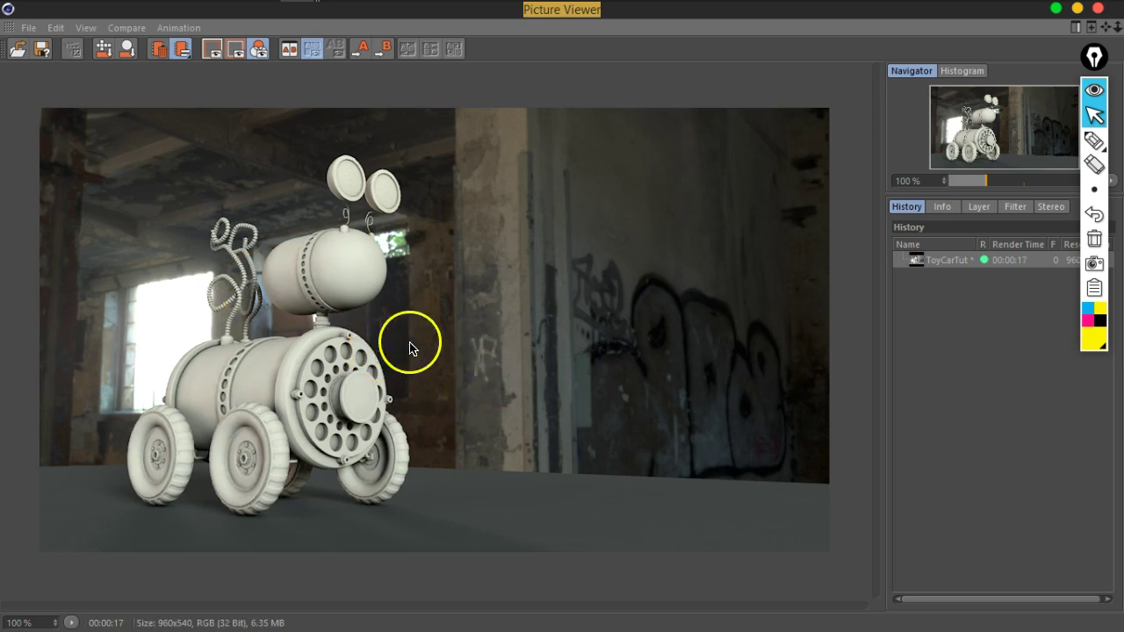
Step: Restore the Picture Viewer and set the secondary GI method to Quasi-Monte Carlo (QMC) with Diffuse Depth 3
double_click(974, 10)
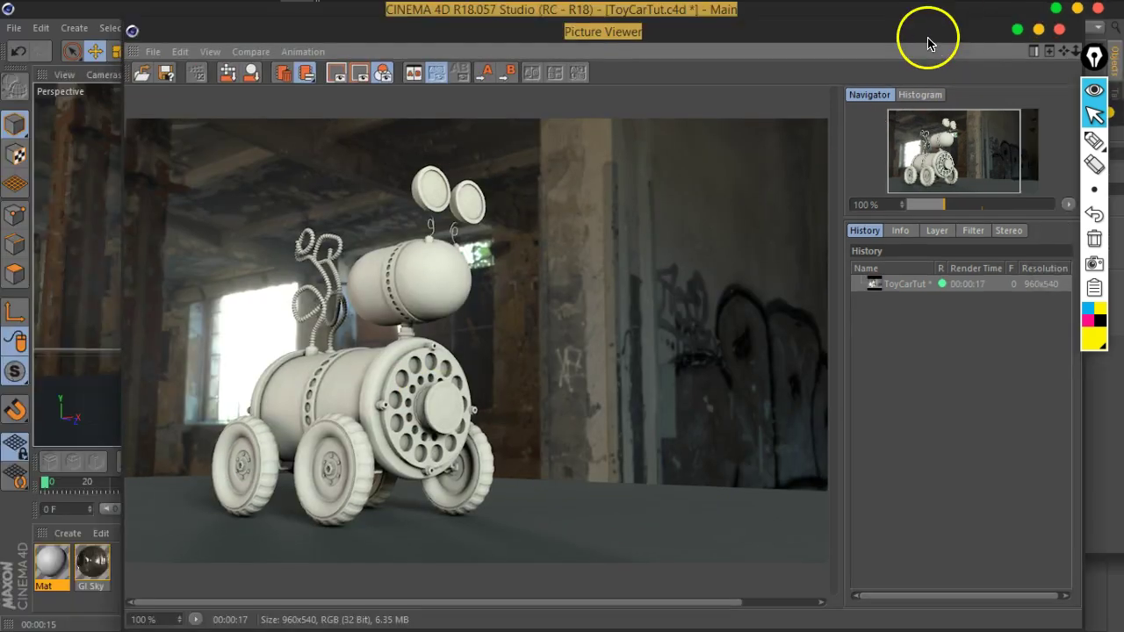
drag(928, 44, 745, 254)
click(765, 113)
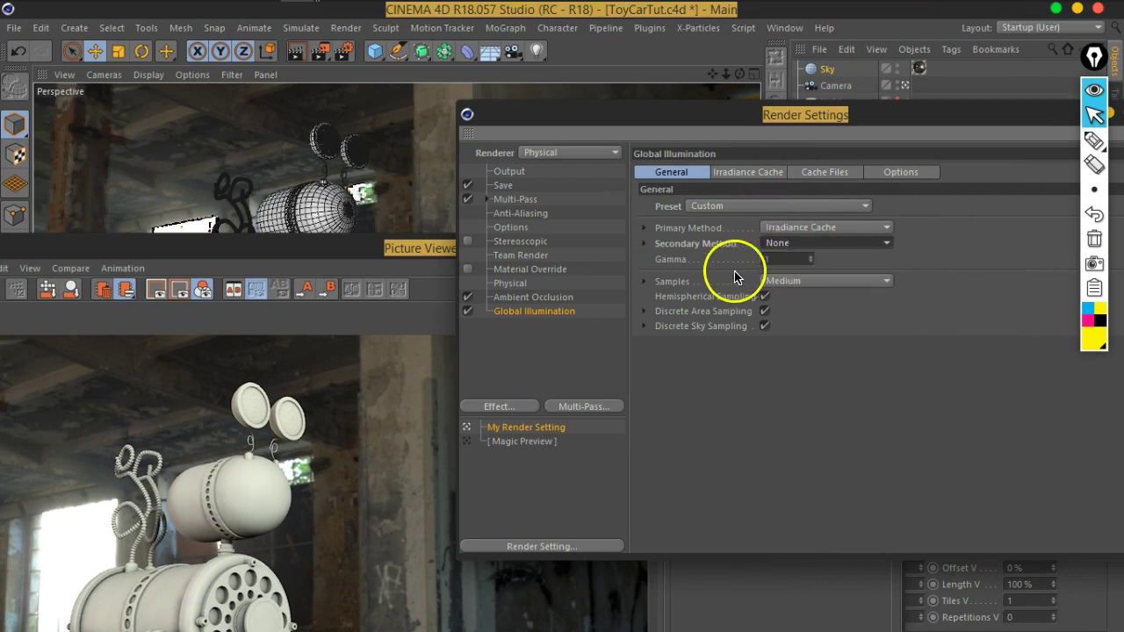
click(781, 246)
click(784, 261)
click(789, 258)
double_click(774, 260)
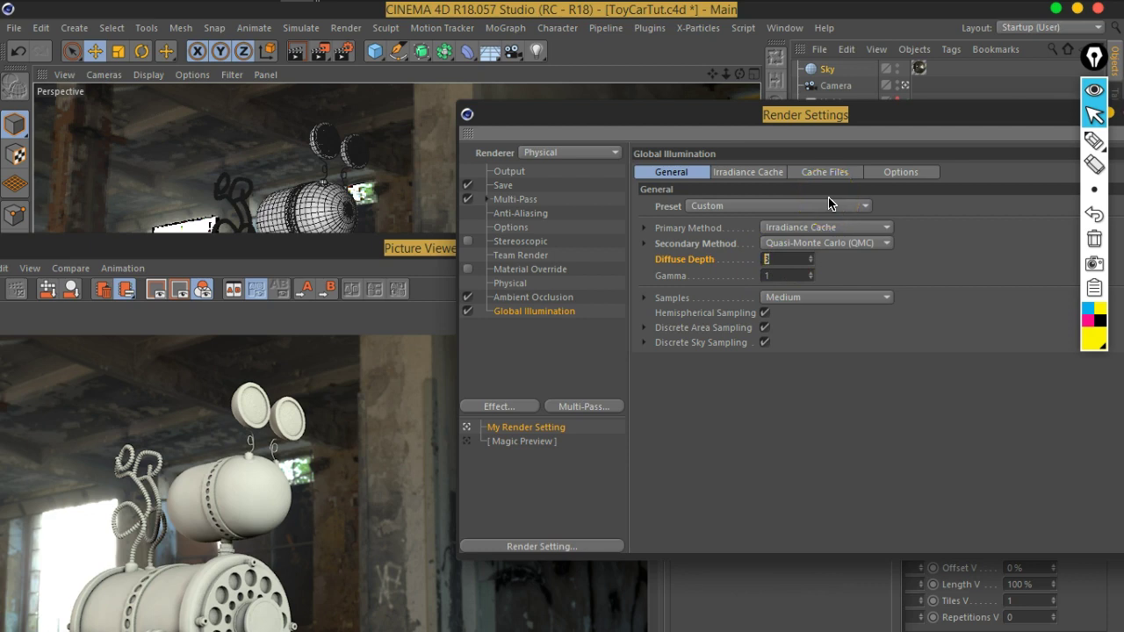
Step: Reposition and widen the Picture Viewer so it floats over the main window
mouse_move(412, 247)
mouse_down()
mouse_move(473, 46)
mouse_move(506, 37)
mouse_up()
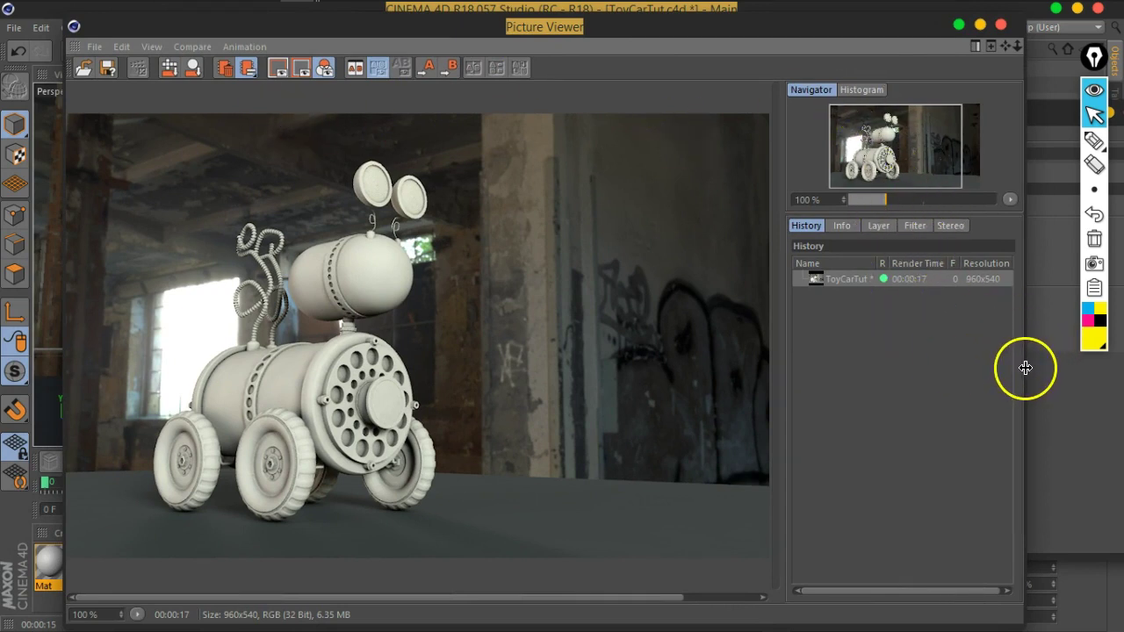
drag(1025, 367, 1104, 369)
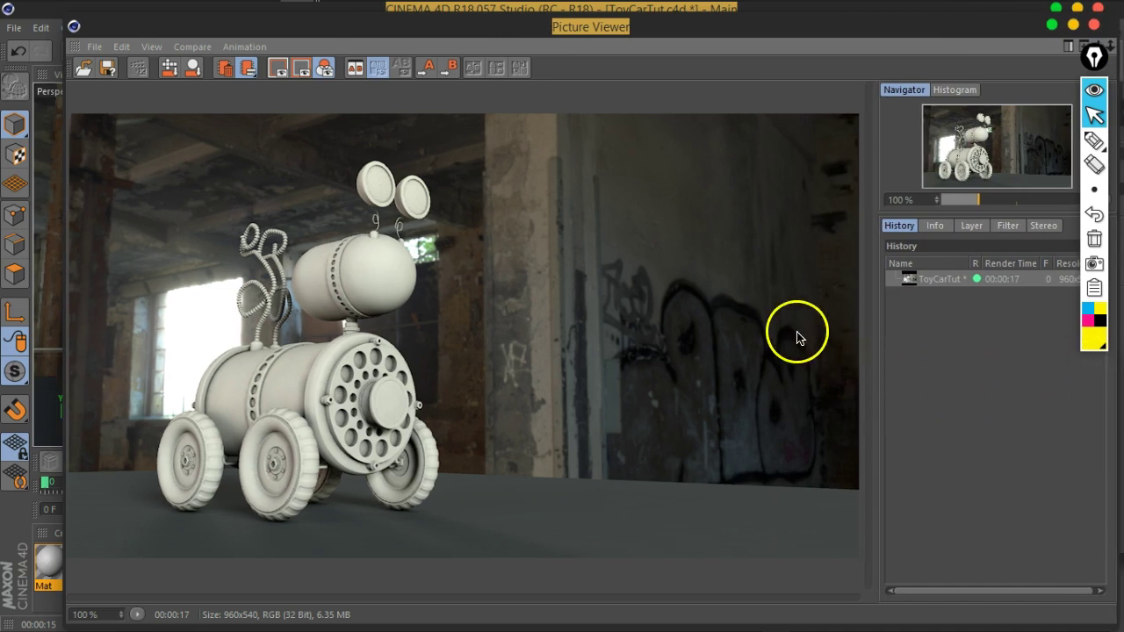
drag(609, 30, 566, 29)
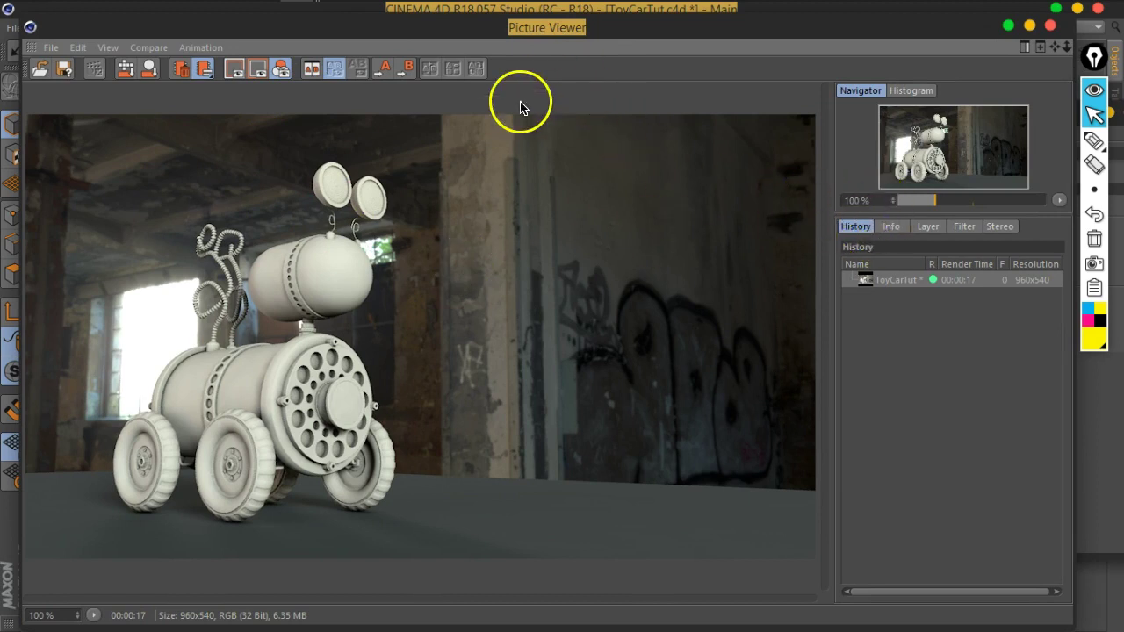
drag(544, 48, 543, 86)
Step: Re-render with QMC settings (23 s) and flip between the 17 s and 23 s renders to compare
click(319, 51)
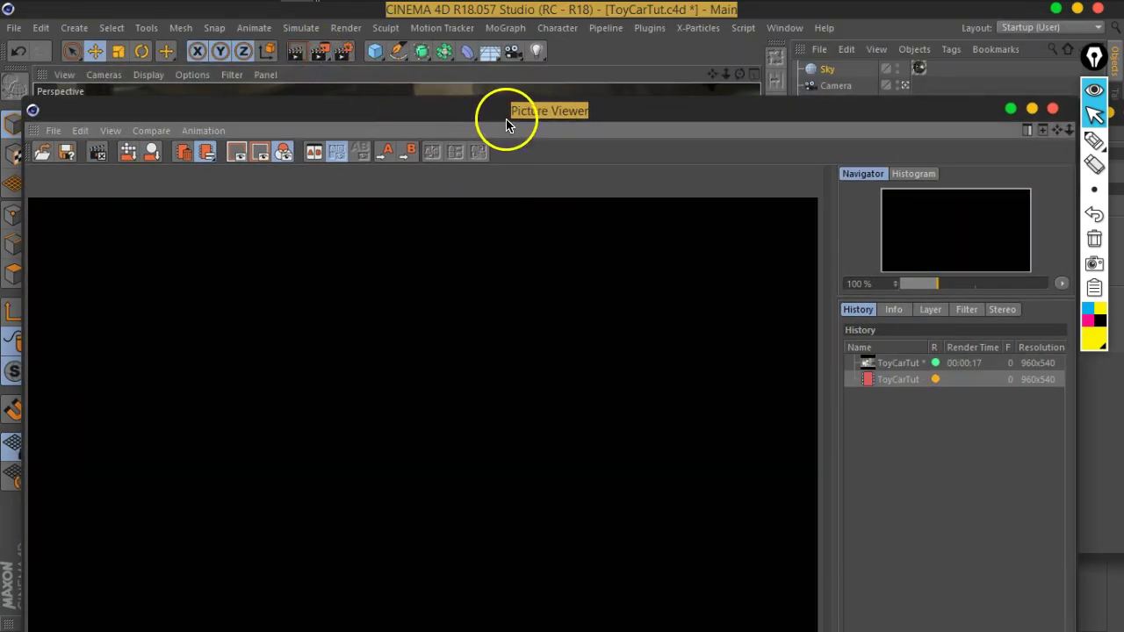
mouse_move(506, 123)
mouse_down()
mouse_move(476, 55)
mouse_move(506, 37)
mouse_up()
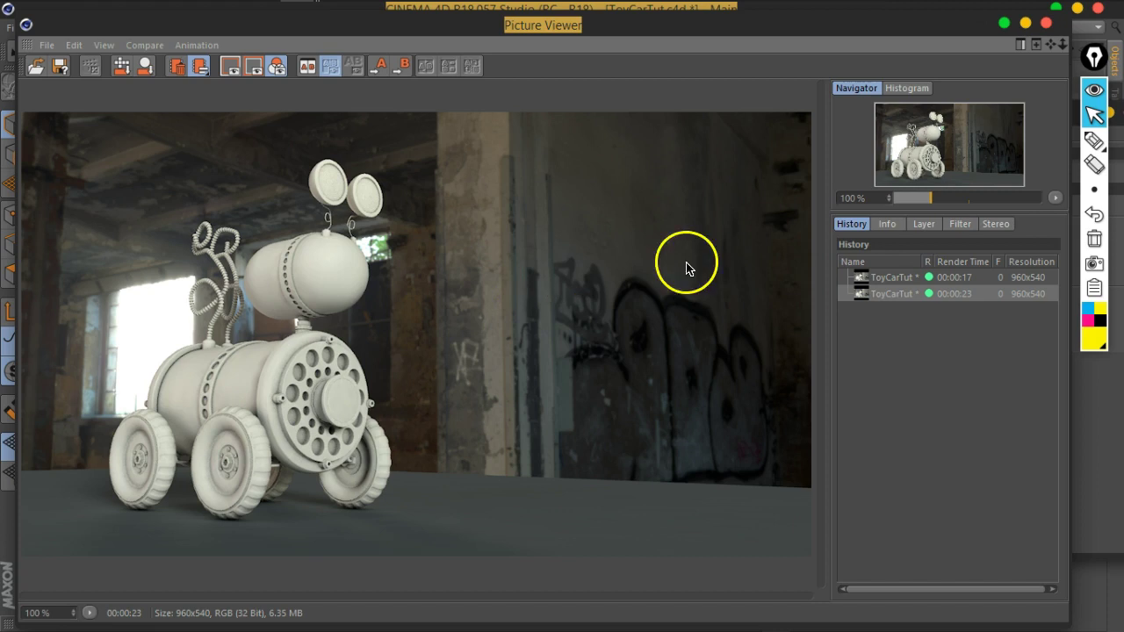
click(900, 279)
click(894, 295)
click(891, 277)
click(892, 294)
click(891, 277)
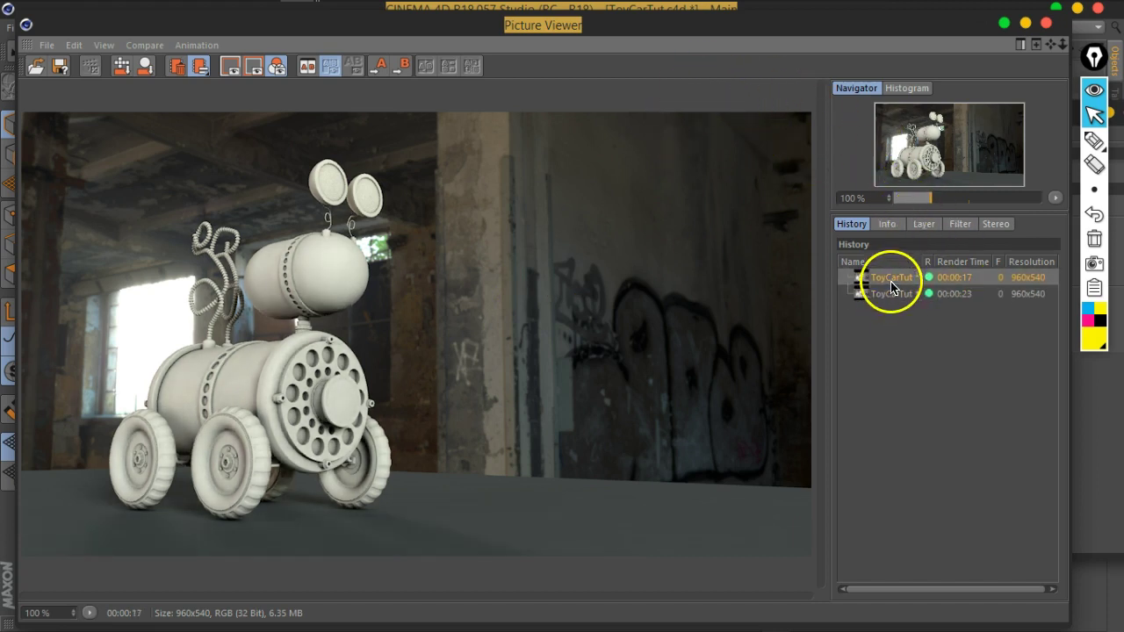
click(890, 294)
click(889, 277)
click(886, 296)
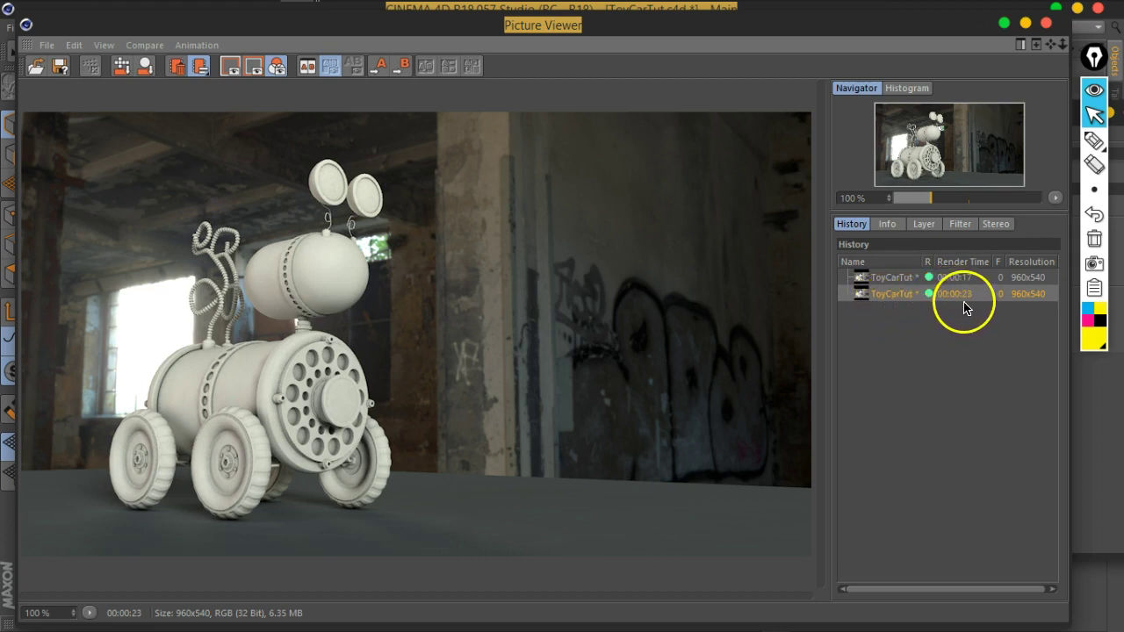
double_click(911, 26)
Step: Change the Diffuse Depth to 8 and re-render to the Picture Viewer, taking 47 seconds
click(784, 259)
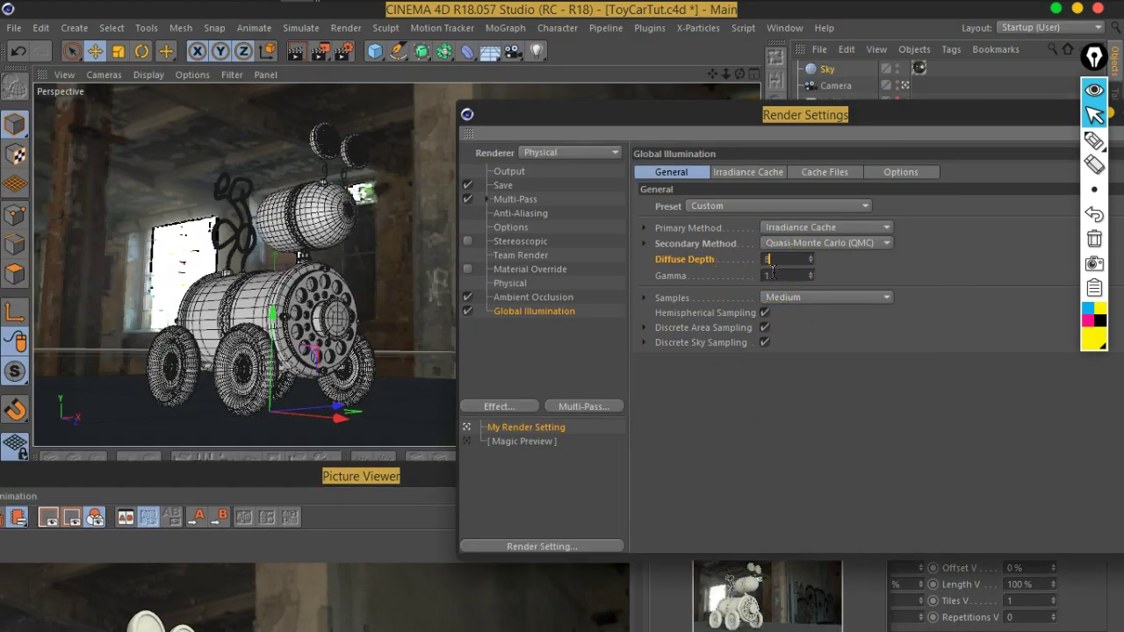
mouse_move(361, 476)
mouse_down()
mouse_move(576, 92)
mouse_move(550, 30)
mouse_up()
click(316, 56)
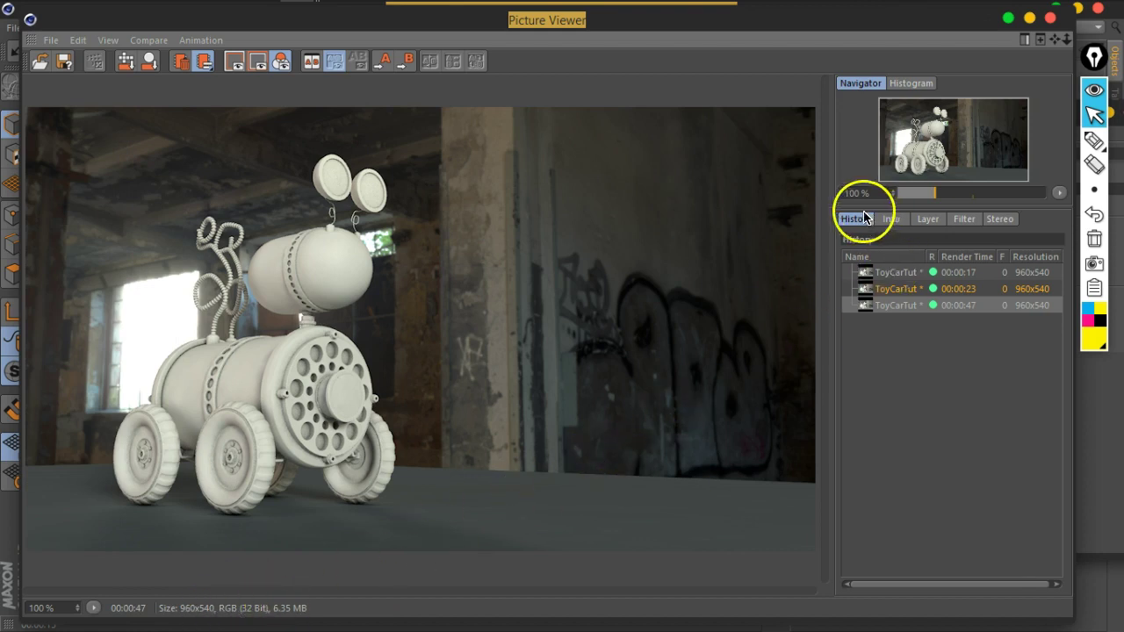
Step: Set the 23 s render as A and the 47 s render as B, swap them, and move the split
click(889, 297)
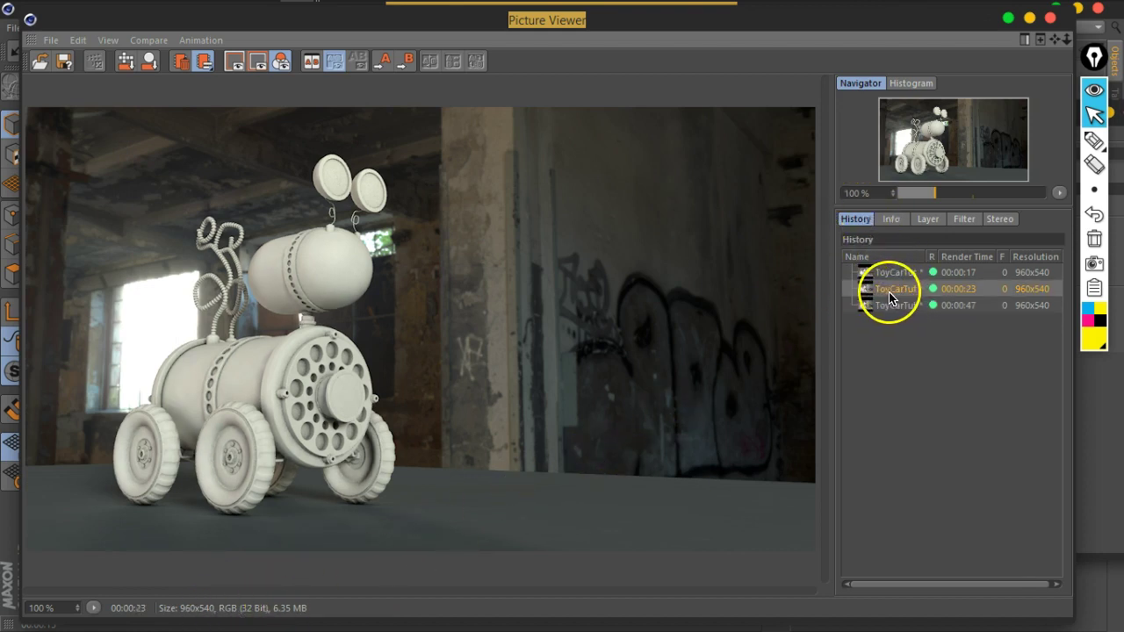
click(383, 60)
click(908, 307)
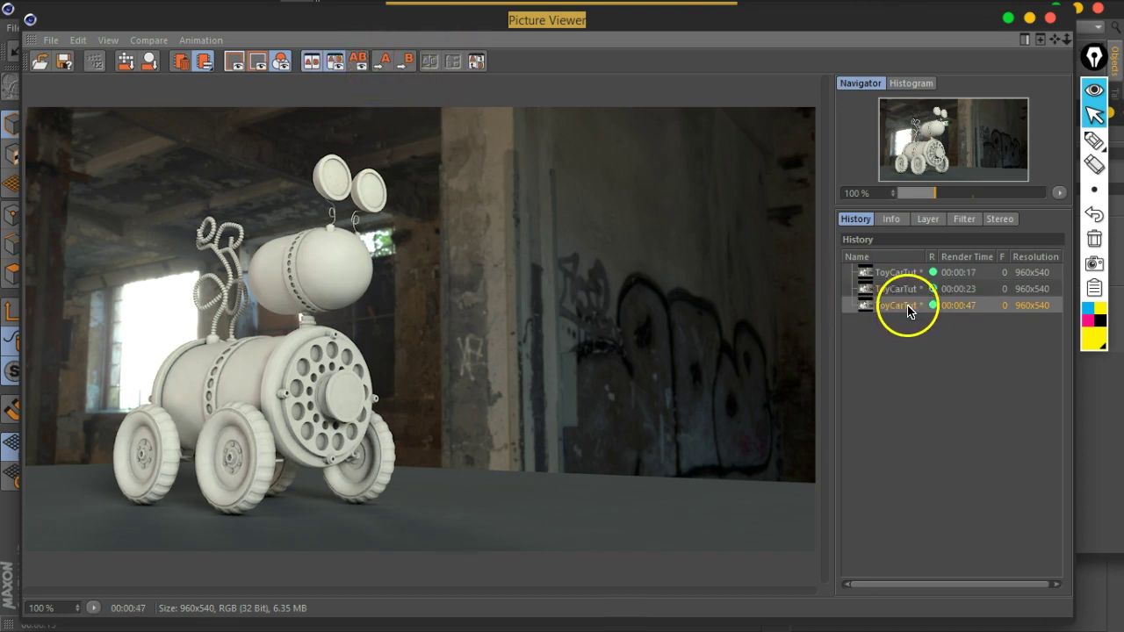
click(410, 68)
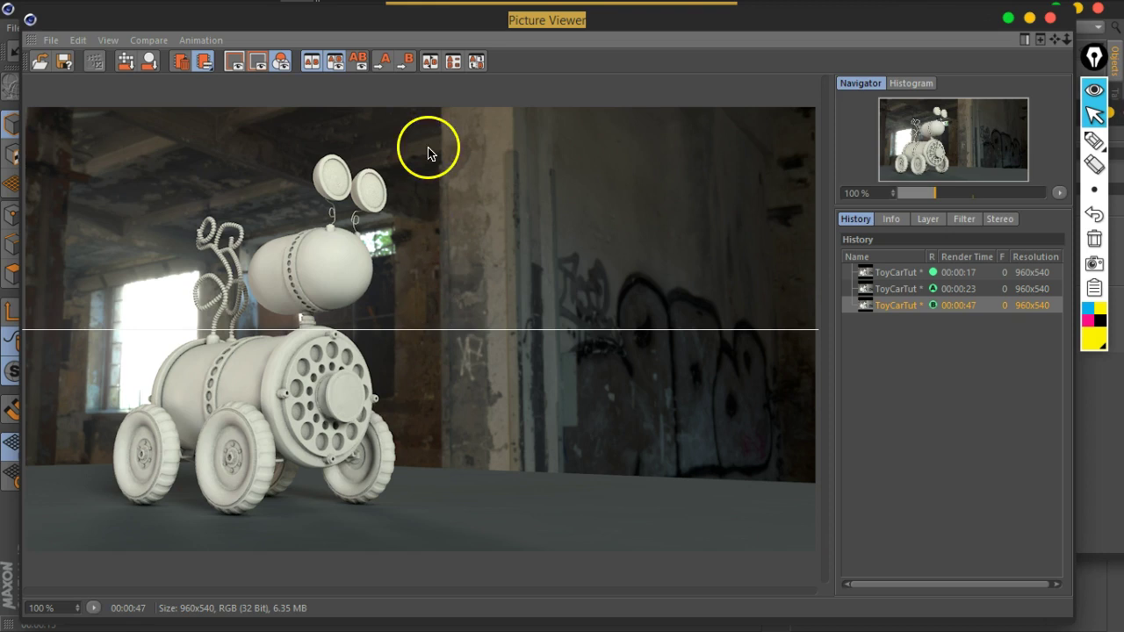
click(423, 72)
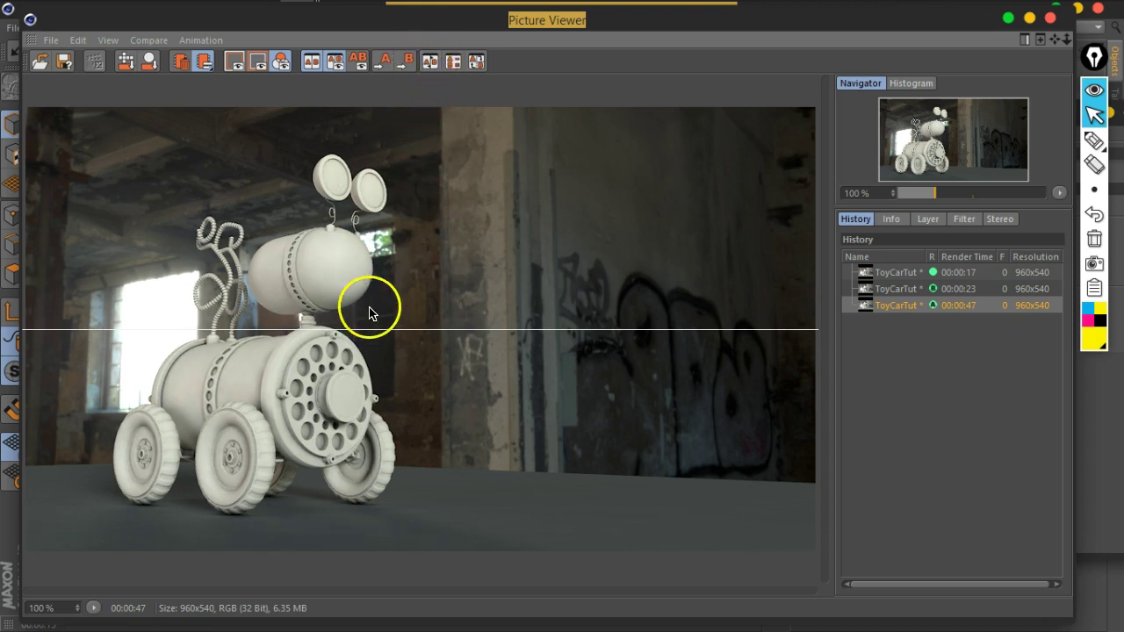
mouse_move(387, 329)
mouse_down()
mouse_move(371, 246)
mouse_move(421, 518)
mouse_move(402, 223)
mouse_up()
mouse_move(426, 330)
mouse_down()
mouse_move(402, 251)
mouse_move(407, 201)
mouse_move(446, 522)
mouse_move(431, 489)
mouse_move(425, 254)
mouse_move(477, 447)
mouse_move(484, 527)
mouse_move(454, 378)
mouse_move(477, 519)
mouse_up()
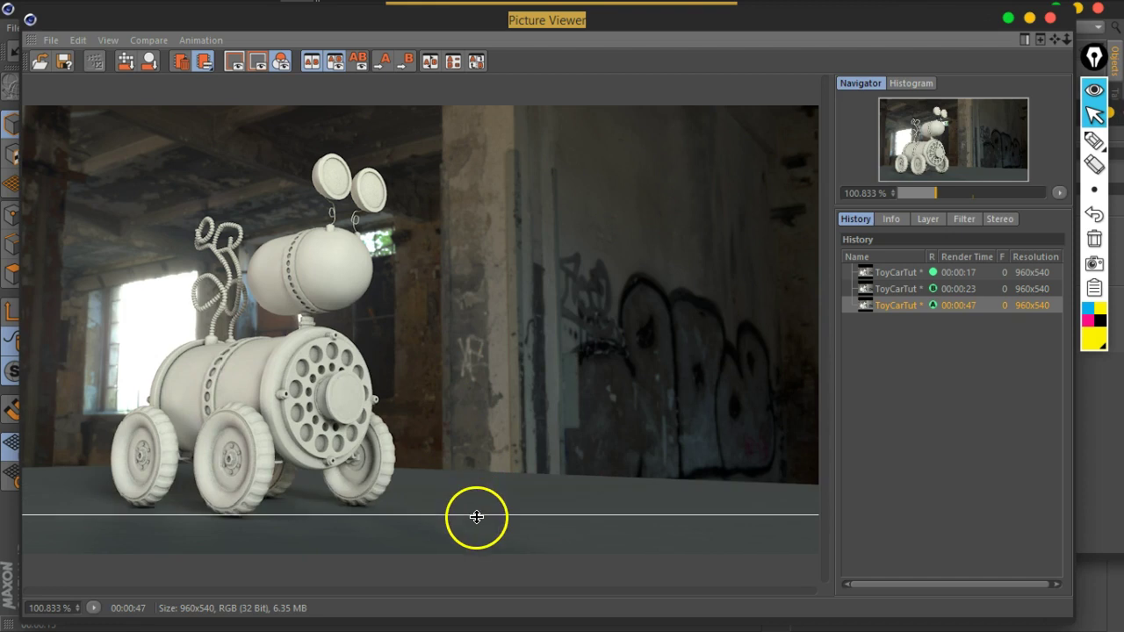
double_click(401, 521)
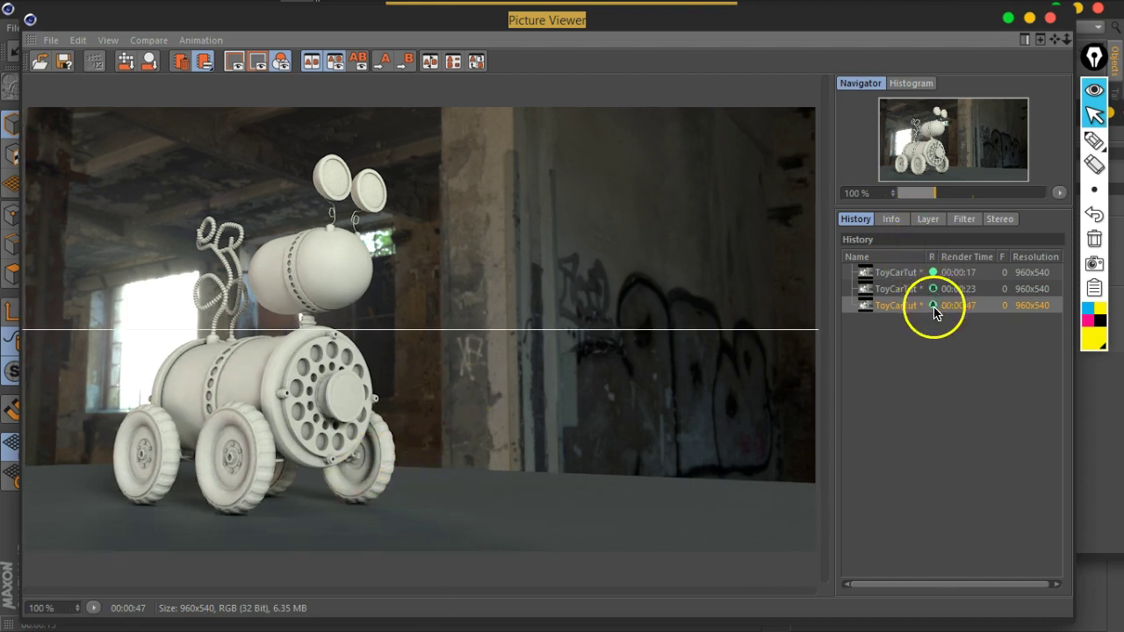
Step: Show the 17 s render, compare regions with A/B on, then switch A/B comparison off
click(902, 274)
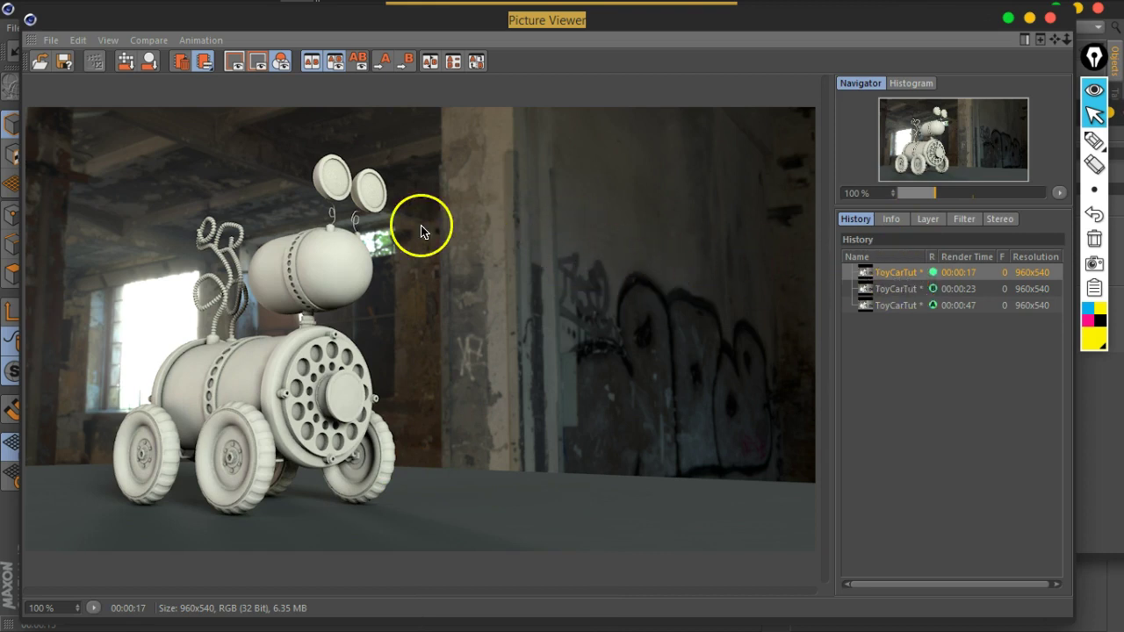
click(404, 68)
drag(440, 329, 433, 403)
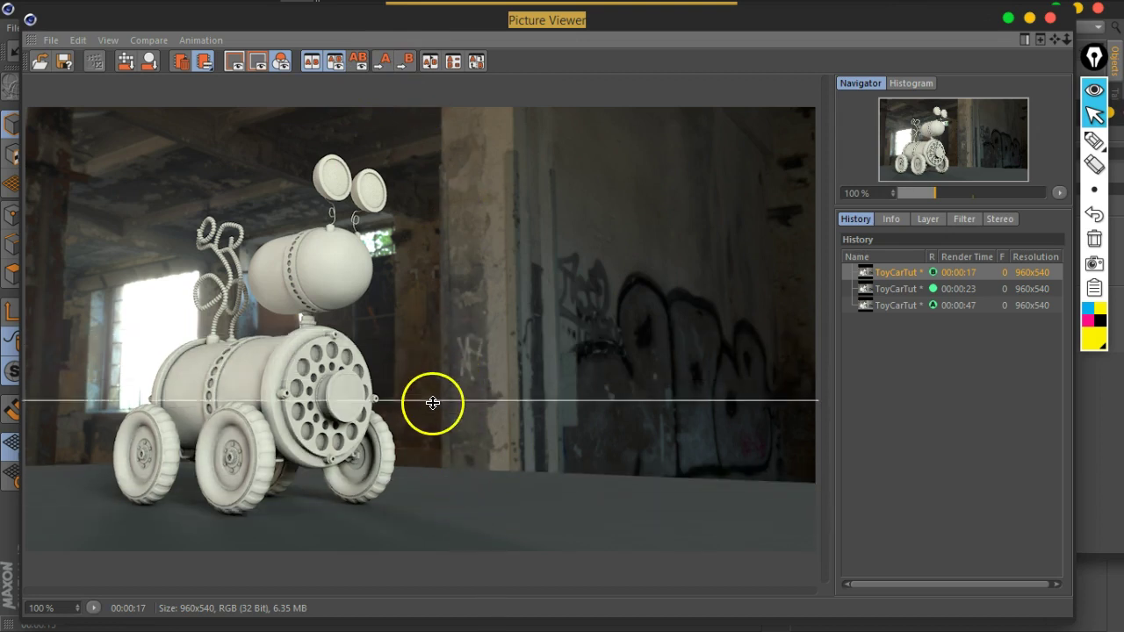
drag(433, 402, 434, 388)
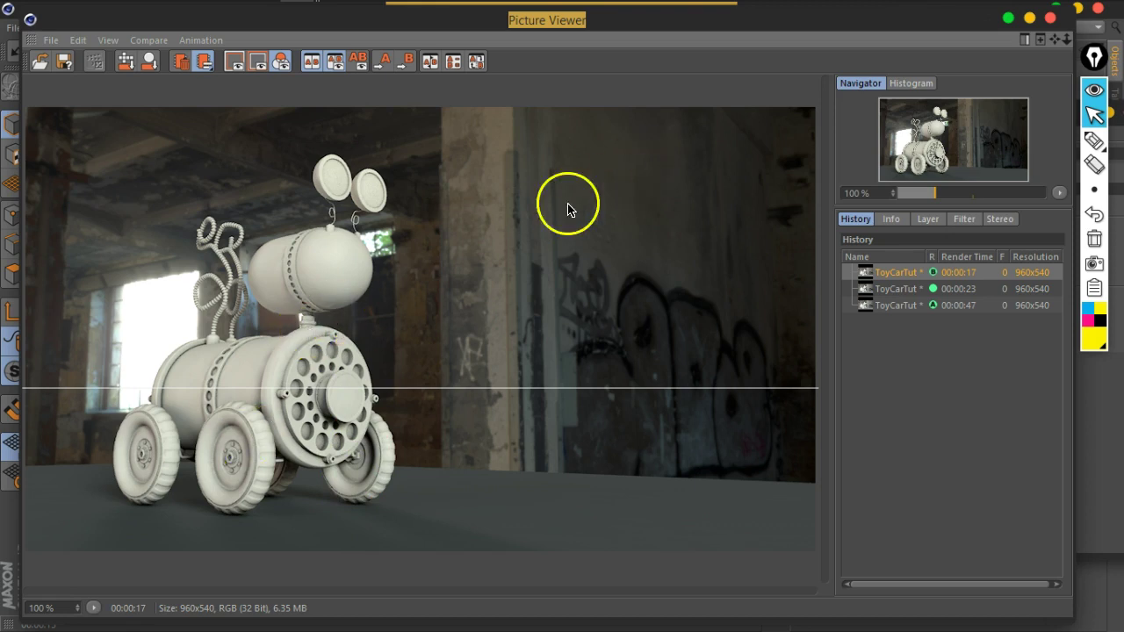
click(312, 60)
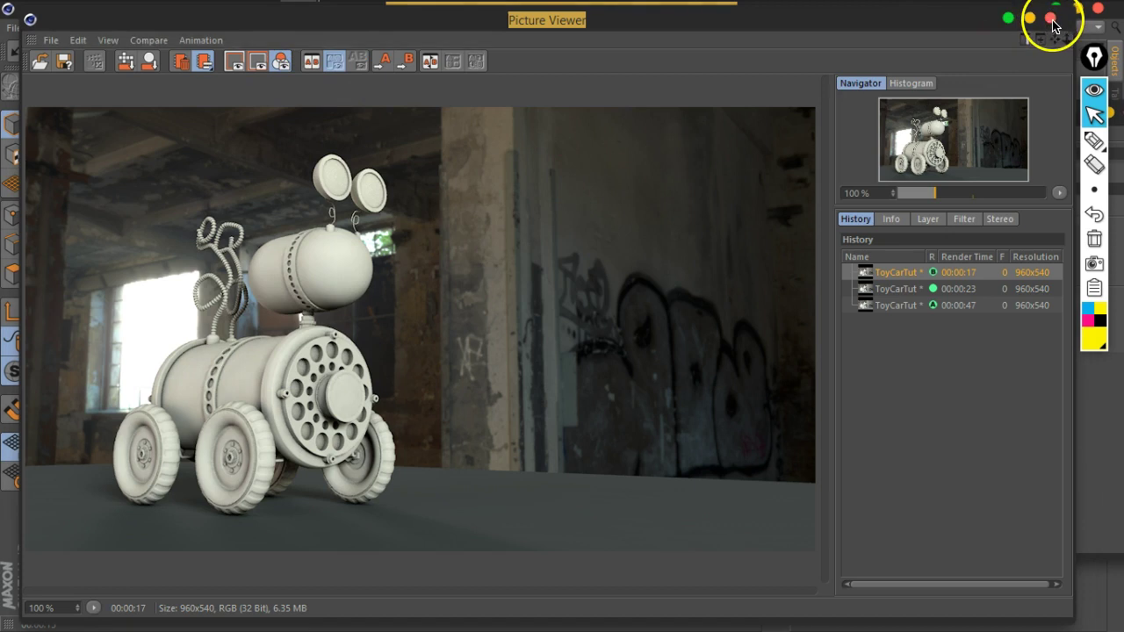
Step: Close the Picture Viewer, set GI Samples to Custom Sample Count 64, and test-render in the viewport
click(1050, 18)
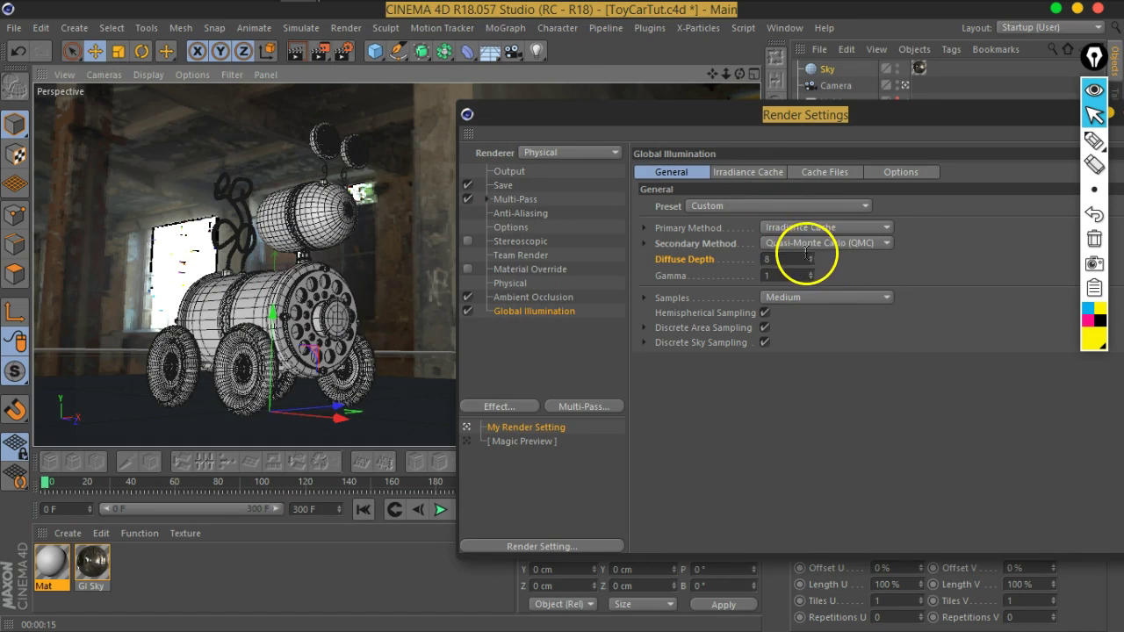
click(672, 297)
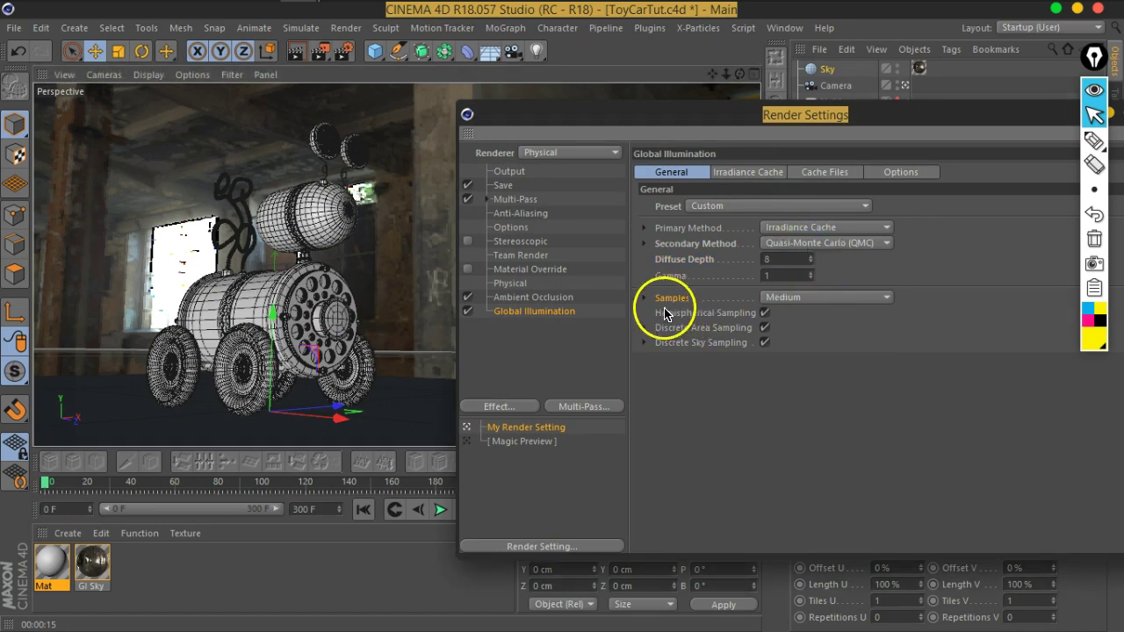
click(645, 299)
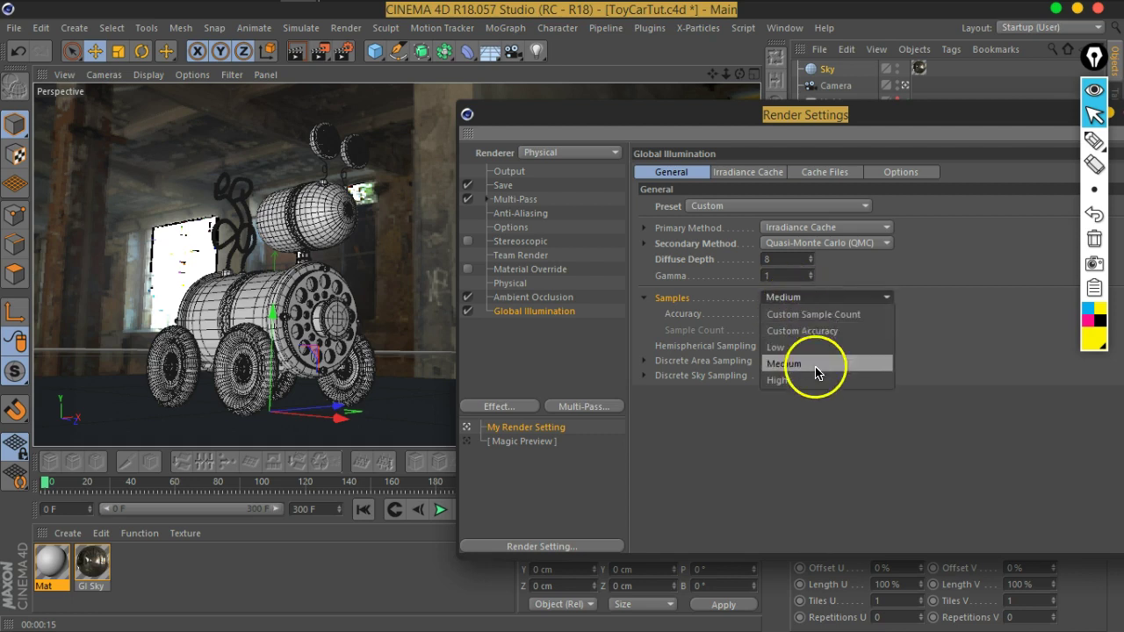
click(811, 360)
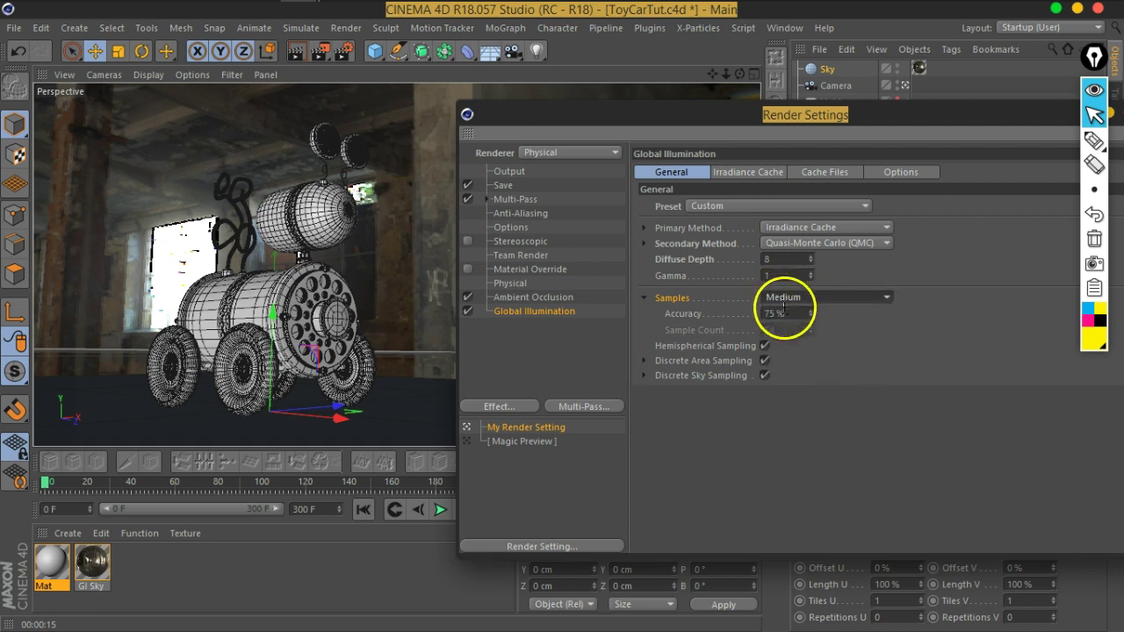
click(817, 297)
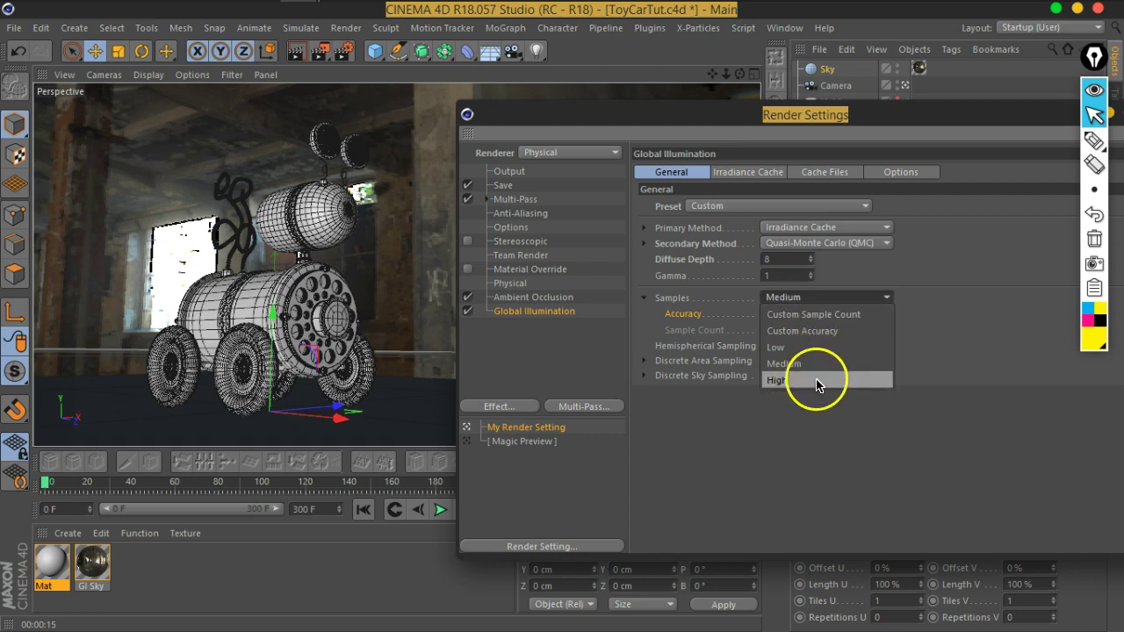
click(818, 313)
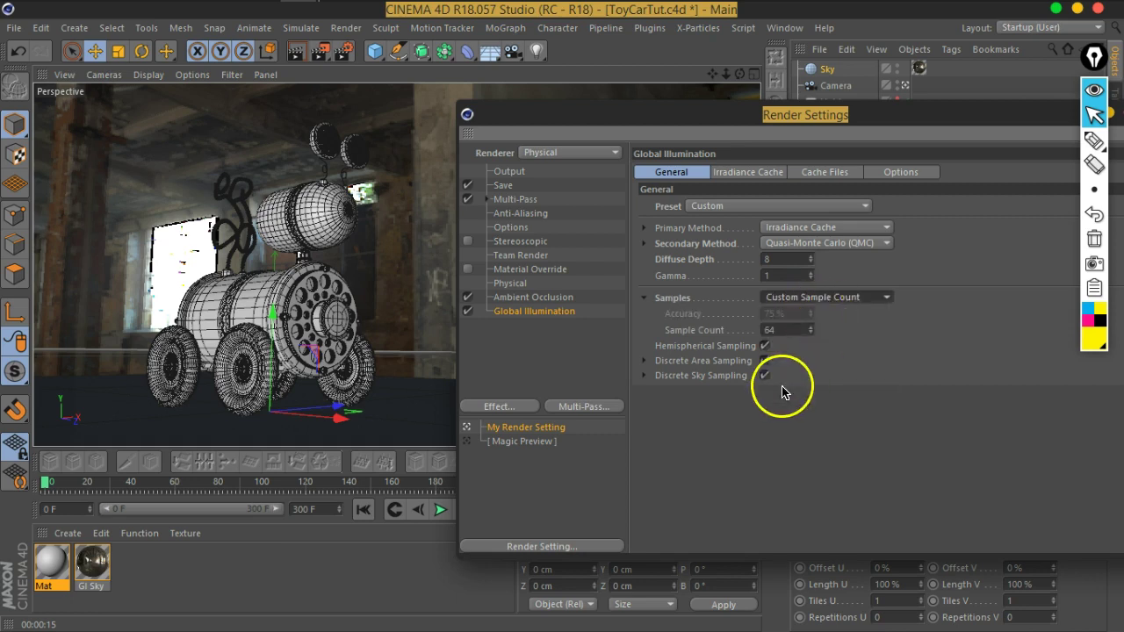
click(785, 328)
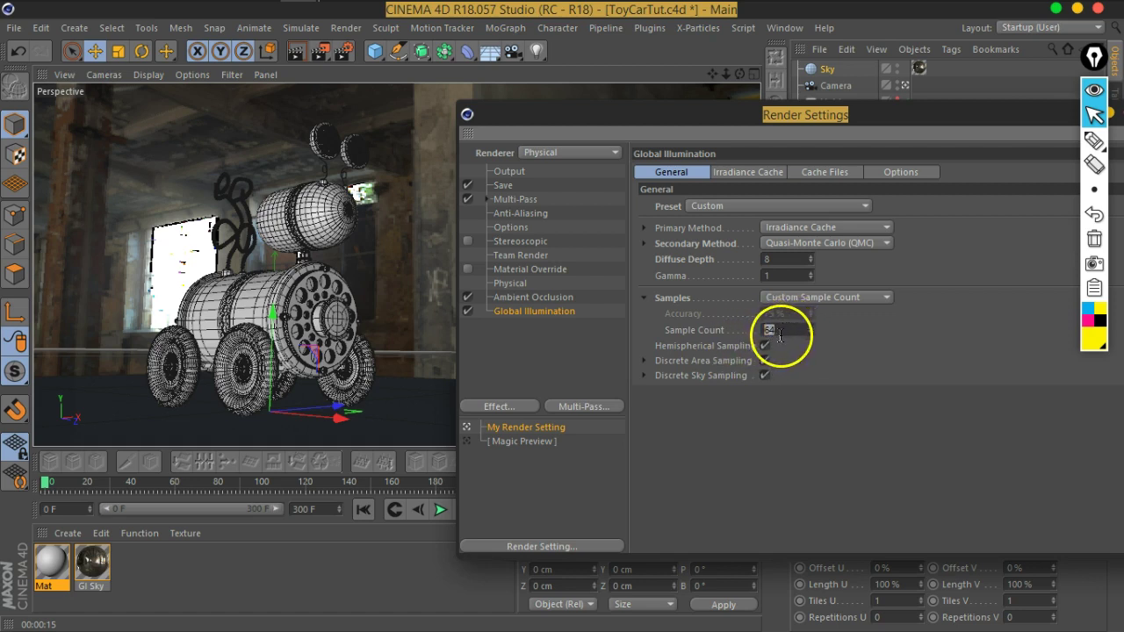
key(Return)
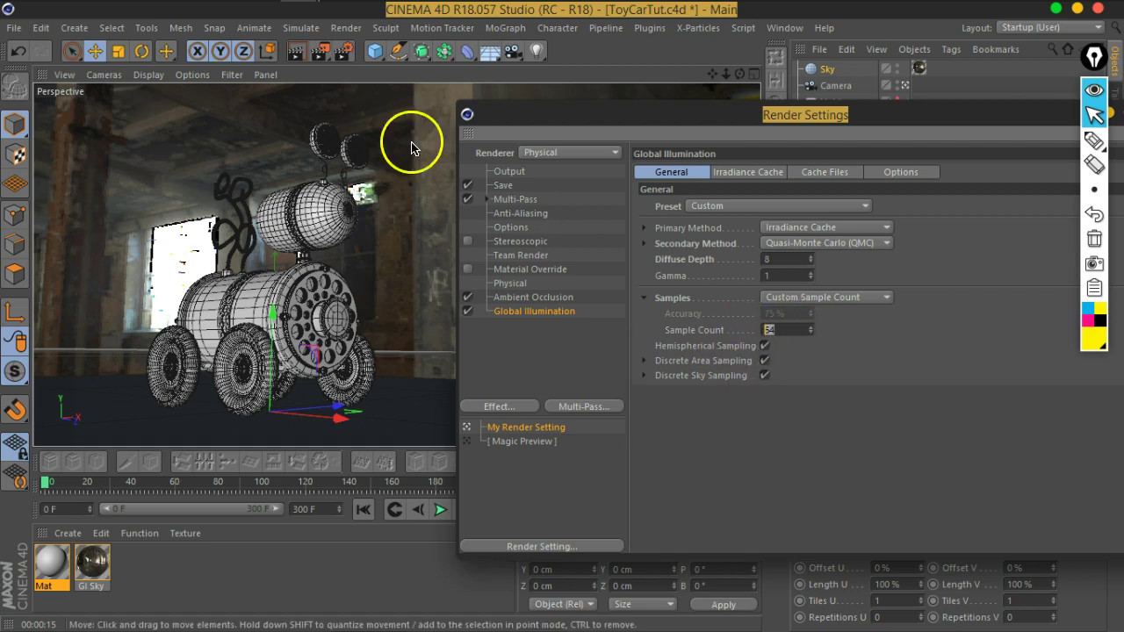
click(296, 51)
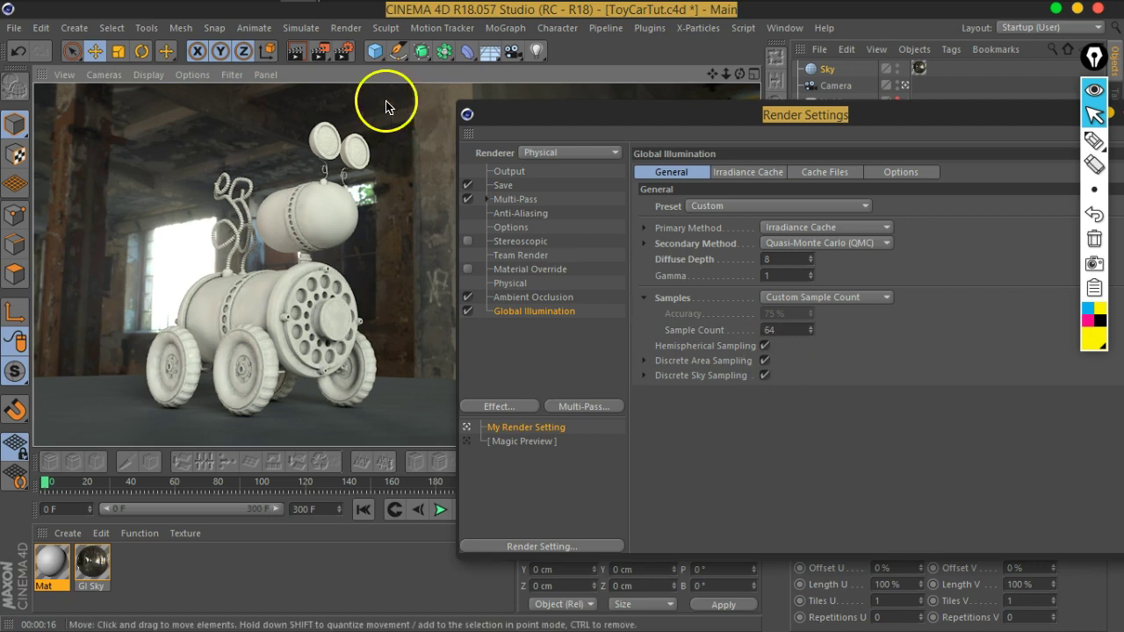
Step: Zoom in close on the toy car's front wheels and render the close-up to the Picture Viewer
mouse_move(725, 79)
mouse_down()
mouse_move(795, 77)
mouse_move(710, 76)
mouse_move(735, 56)
mouse_move(715, 80)
mouse_move(746, 55)
mouse_move(755, 79)
mouse_move(757, 59)
mouse_move(710, 35)
mouse_move(728, 26)
mouse_move(710, 93)
mouse_up()
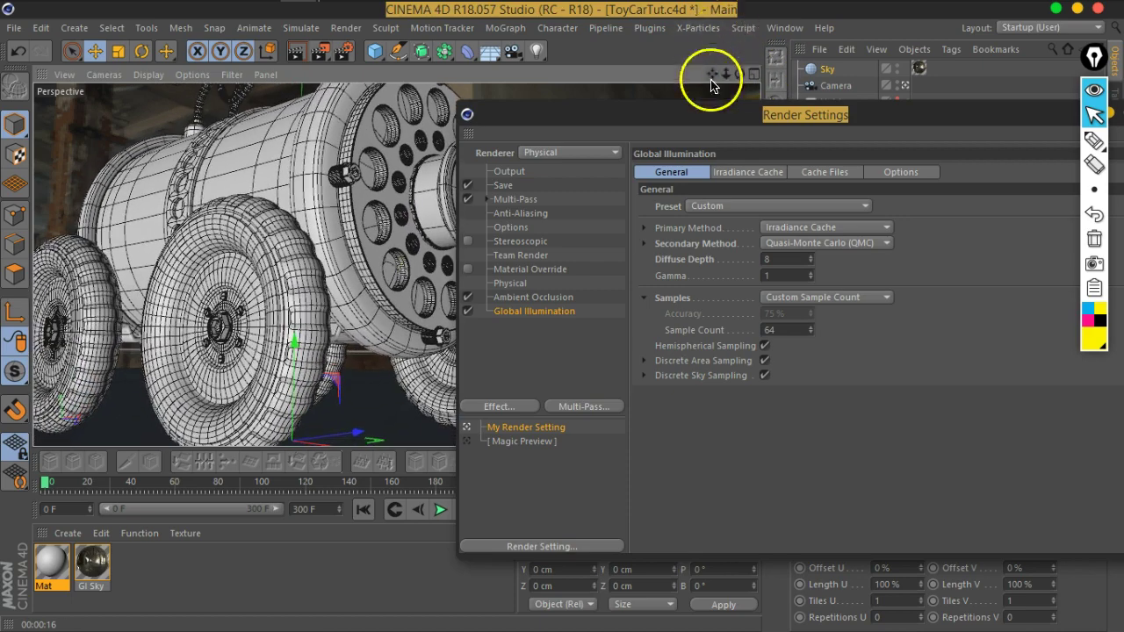
click(772, 330)
mouse_move(325, 62)
mouse_down()
mouse_move(489, 170)
mouse_move(322, 44)
mouse_move(321, 58)
mouse_up()
click(322, 58)
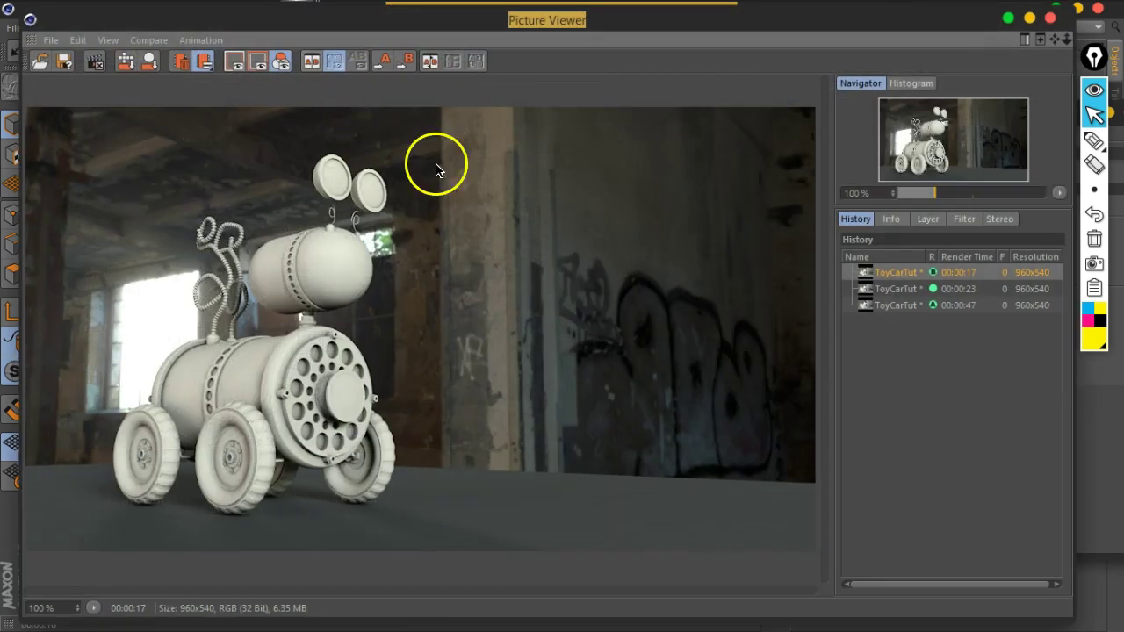
Step: Select the three older renders in the history and delete them
click(895, 305)
shift+click(891, 273)
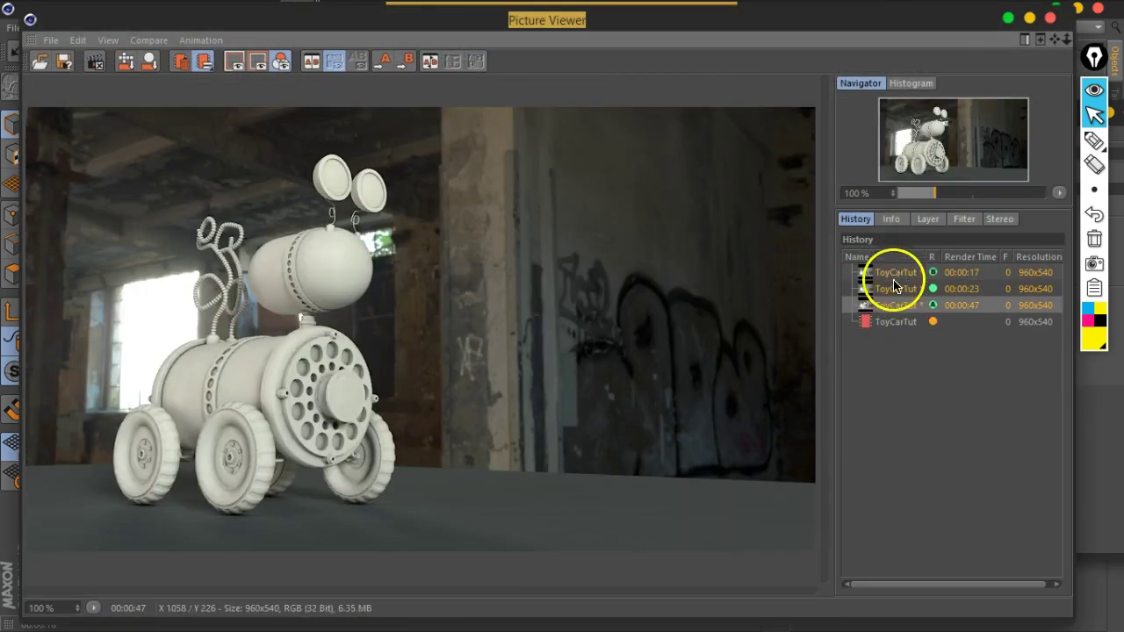
key(Delete)
Step: Discard the old renders without saving and move the viewer aside after the 43 s close-up finishes
click(554, 378)
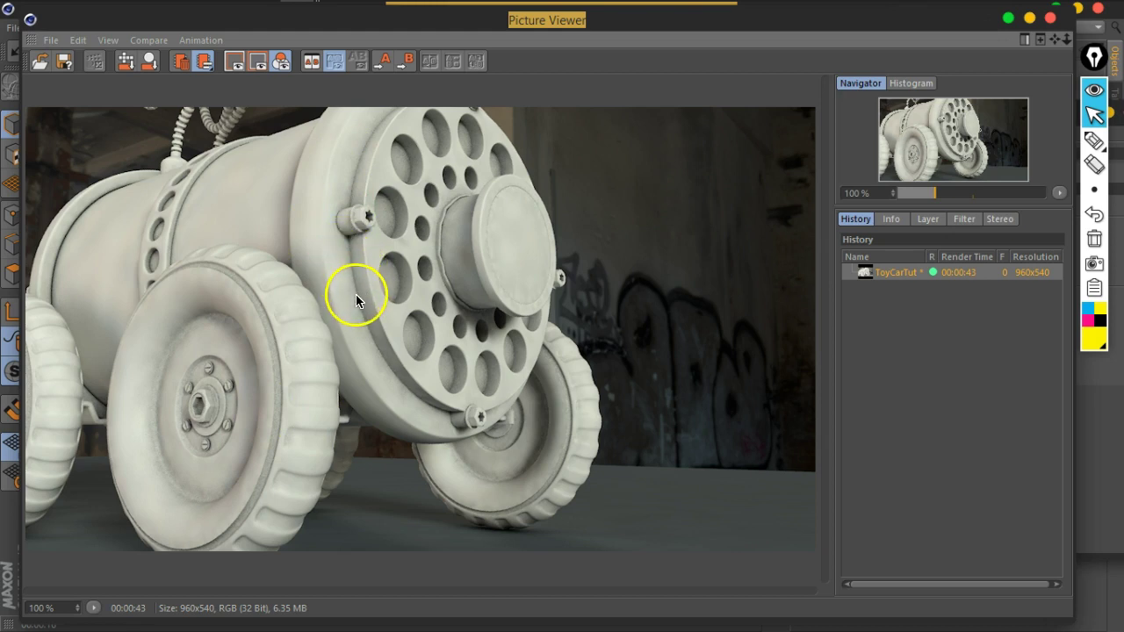
drag(928, 20, 572, 416)
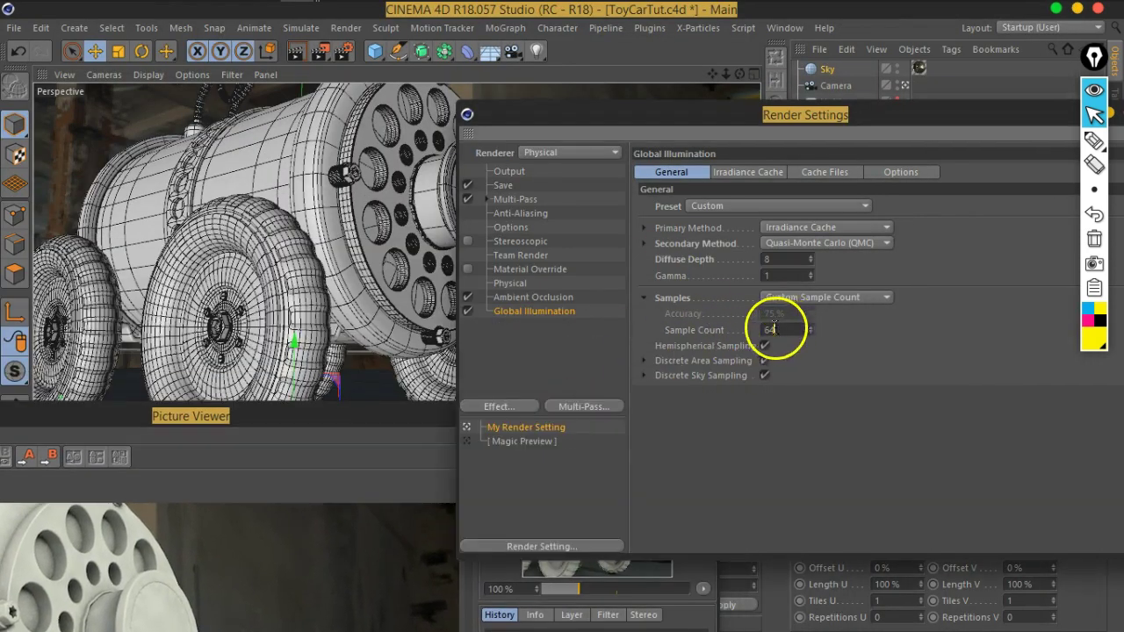
Step: Set the GI Sample Count to 128 and the Diffuse Depth to 3
click(778, 329)
double_click(776, 330)
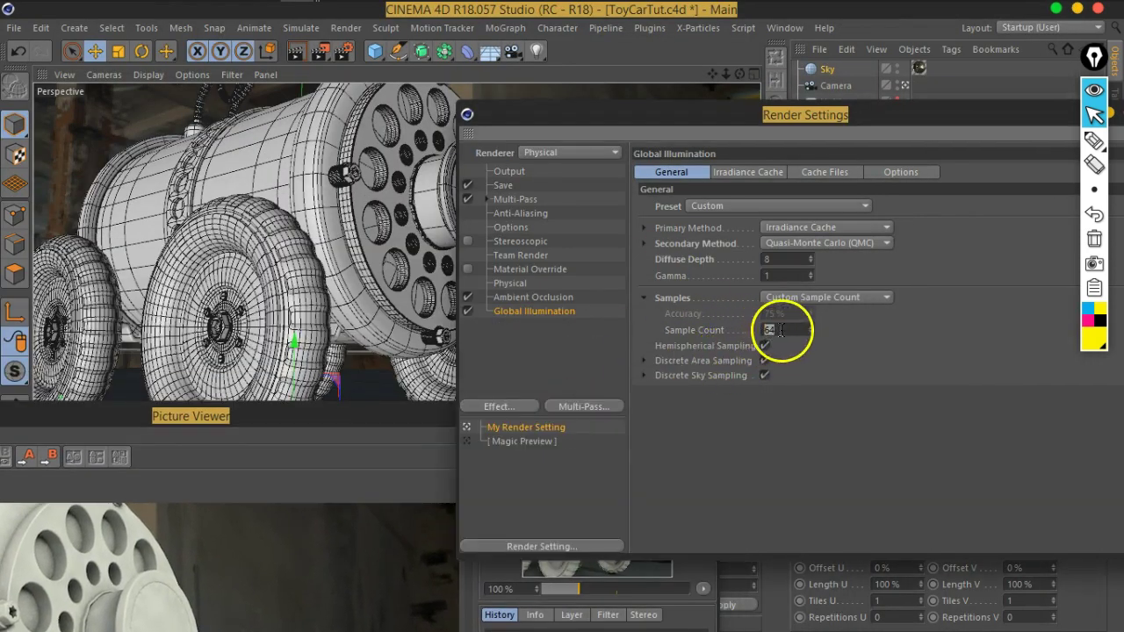
text(128)
key(Return)
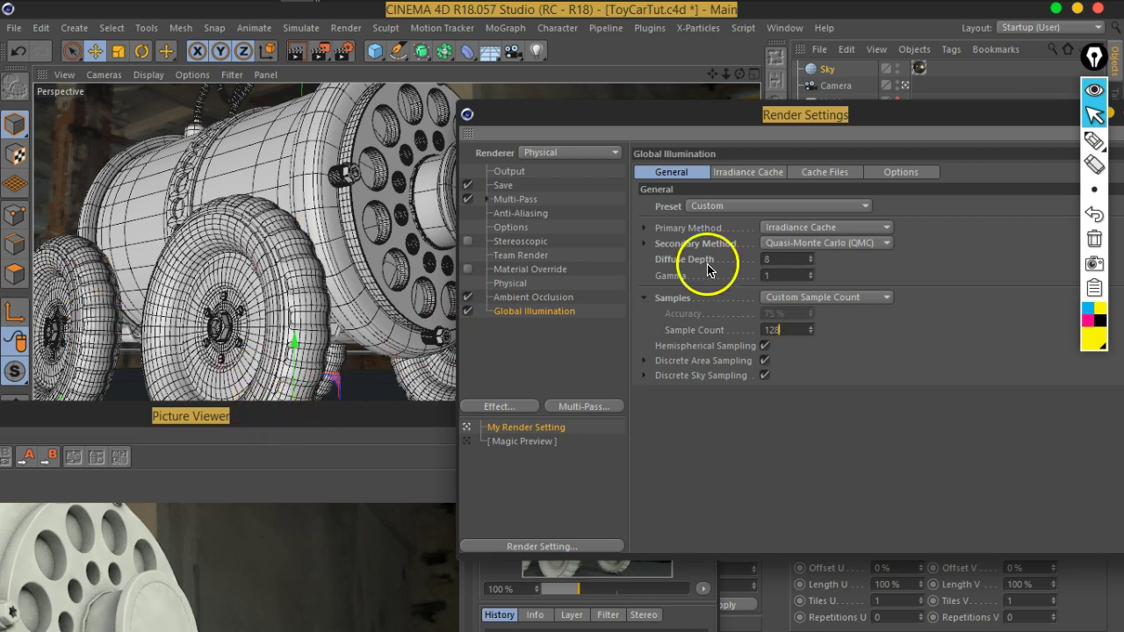
click(782, 258)
text(3)
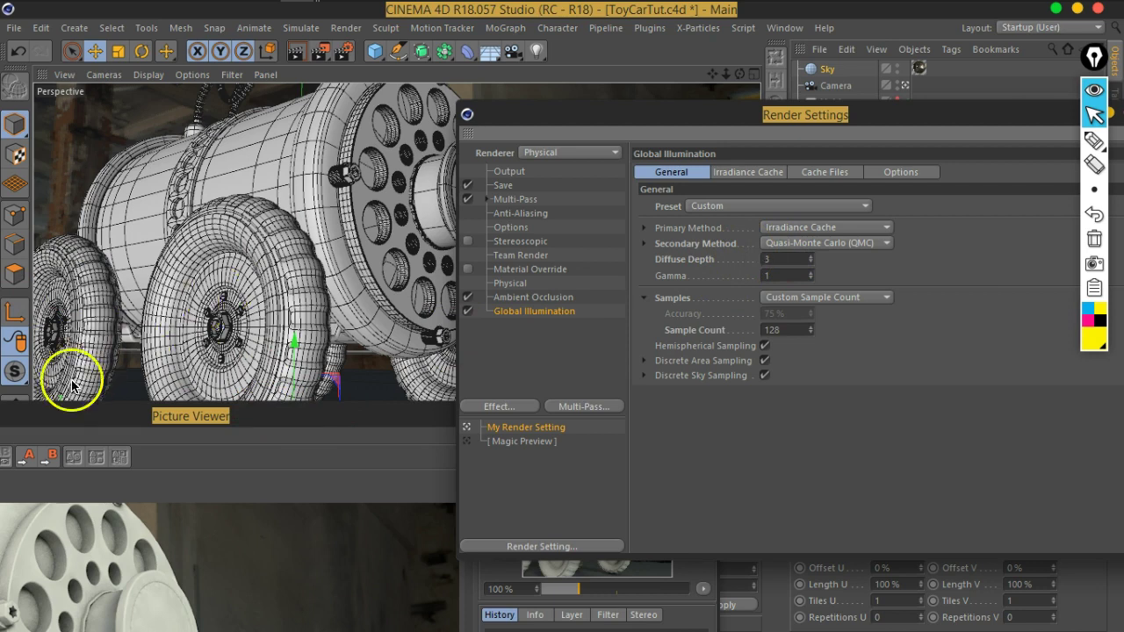
Step: Bring the Picture Viewer back over the view and start a new render with Shift+R
mouse_move(255, 428)
mouse_down()
mouse_move(582, 25)
mouse_move(619, 38)
mouse_up()
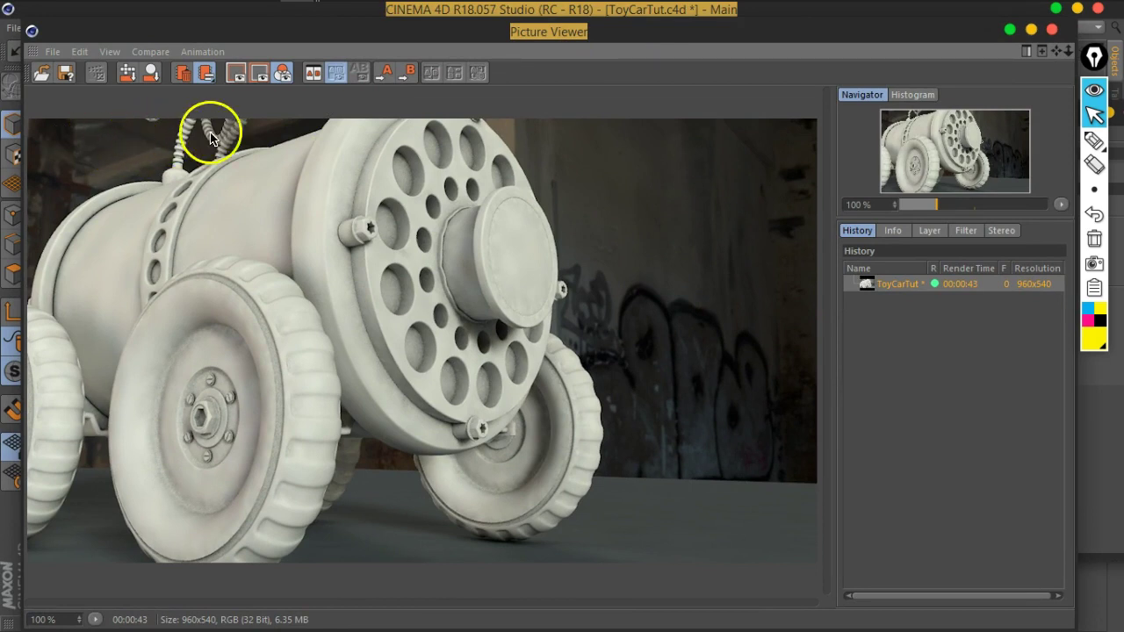
drag(376, 38, 386, 108)
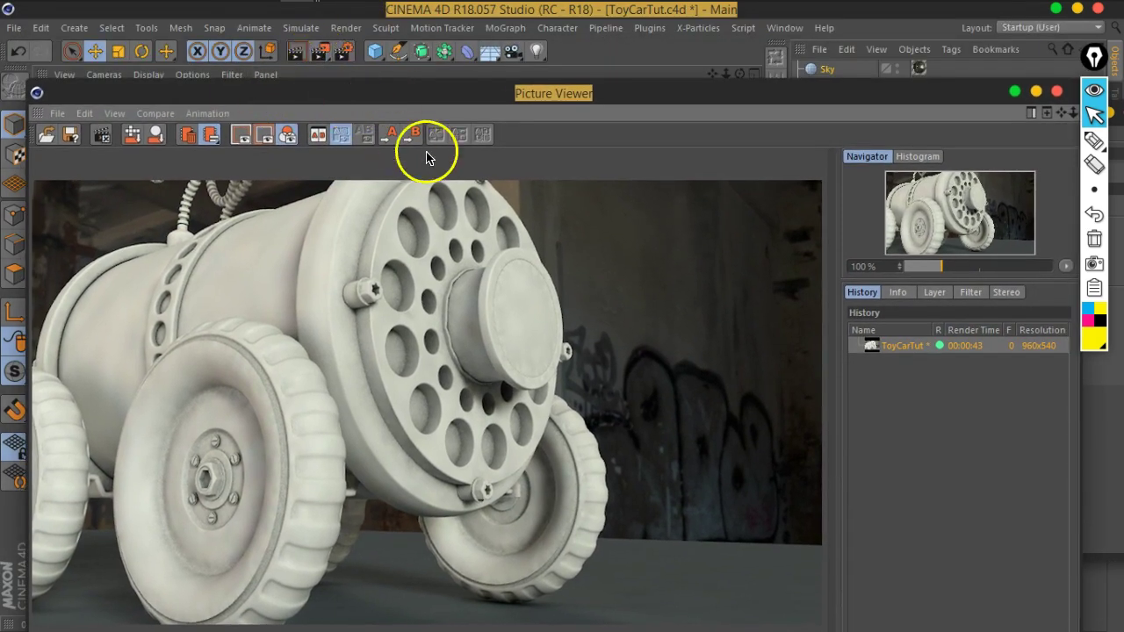
key(shift+r)
drag(522, 93, 509, 31)
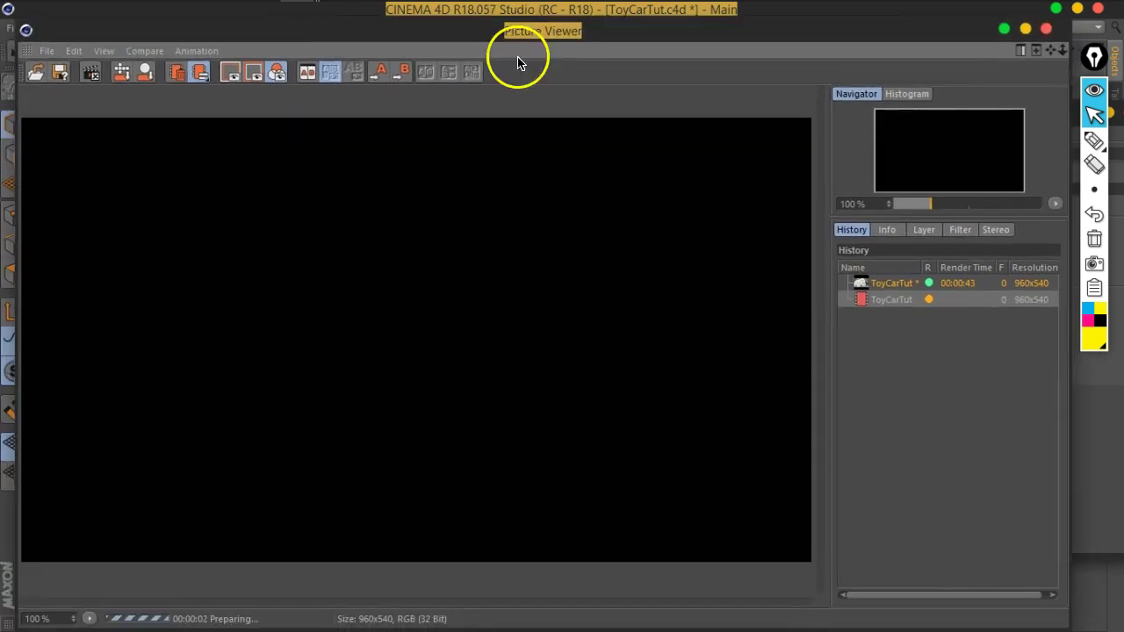